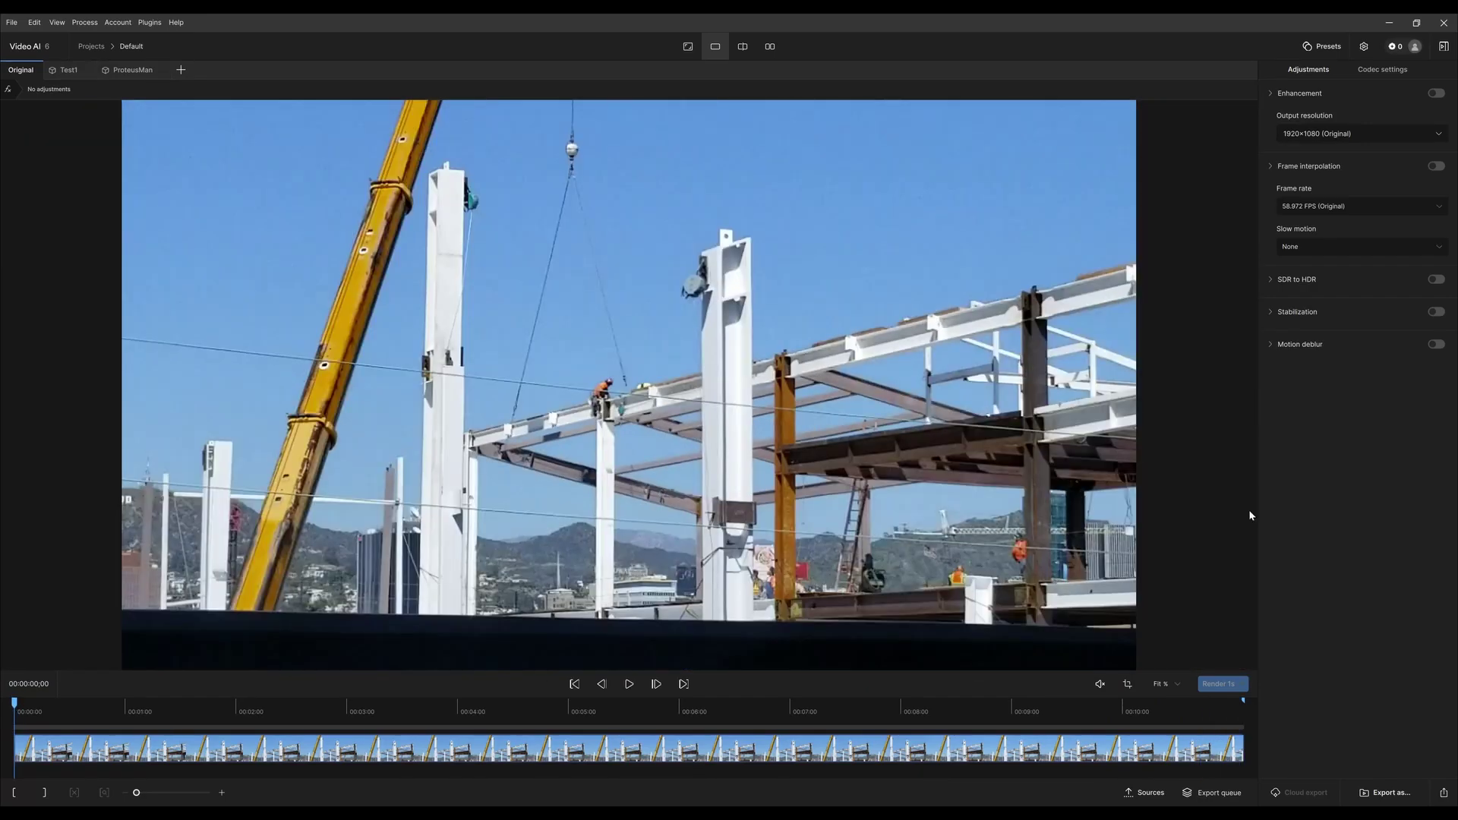
Play the original crane clip and set its output resolution to 2x Upscale
{"action": "scroll", "coordinate": [511, 404], "scroll_direction": "up", "scroll_amount": 3}
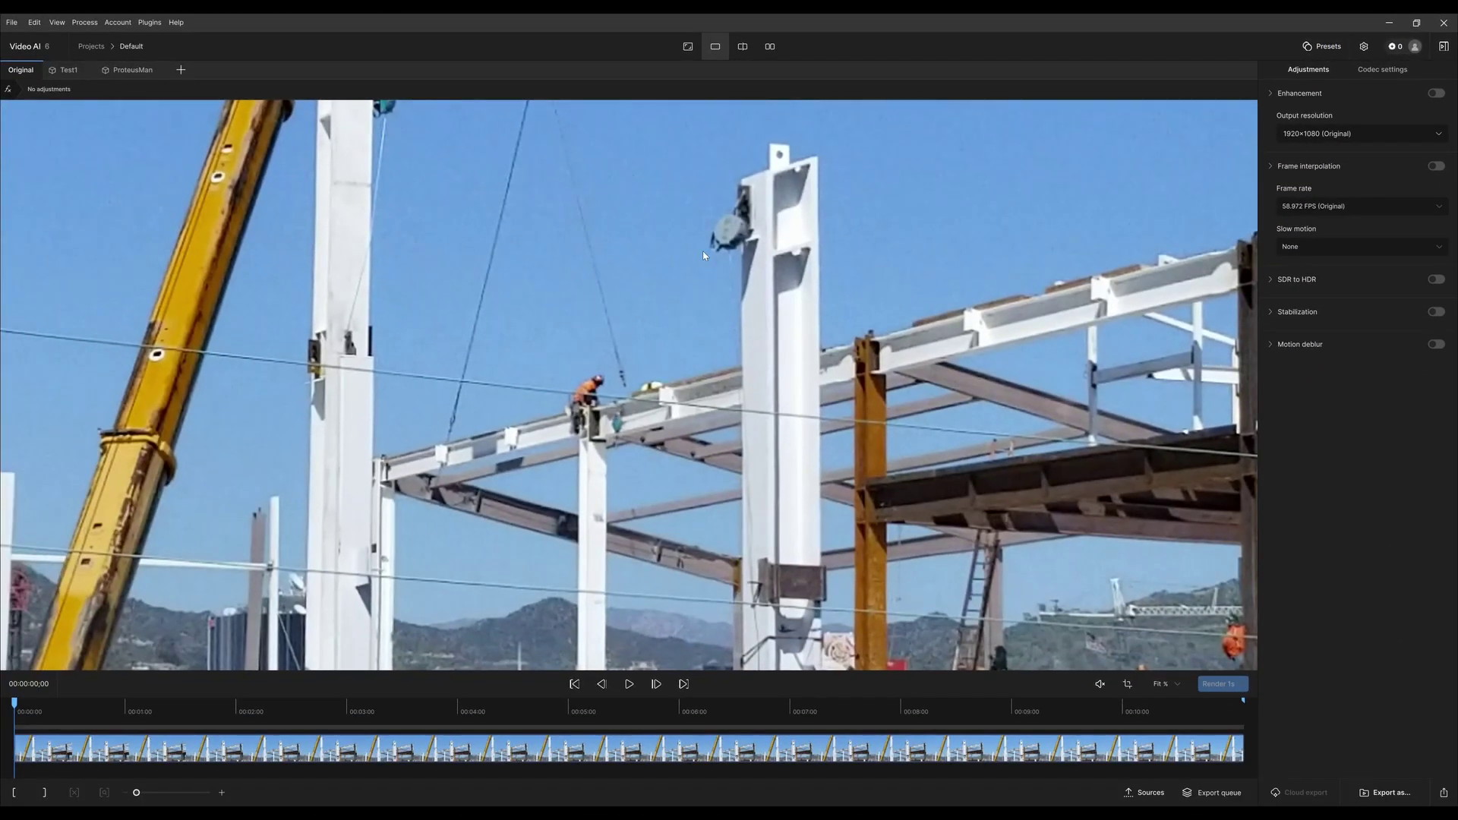
{"action": "left_click", "coordinate": [628, 680]}
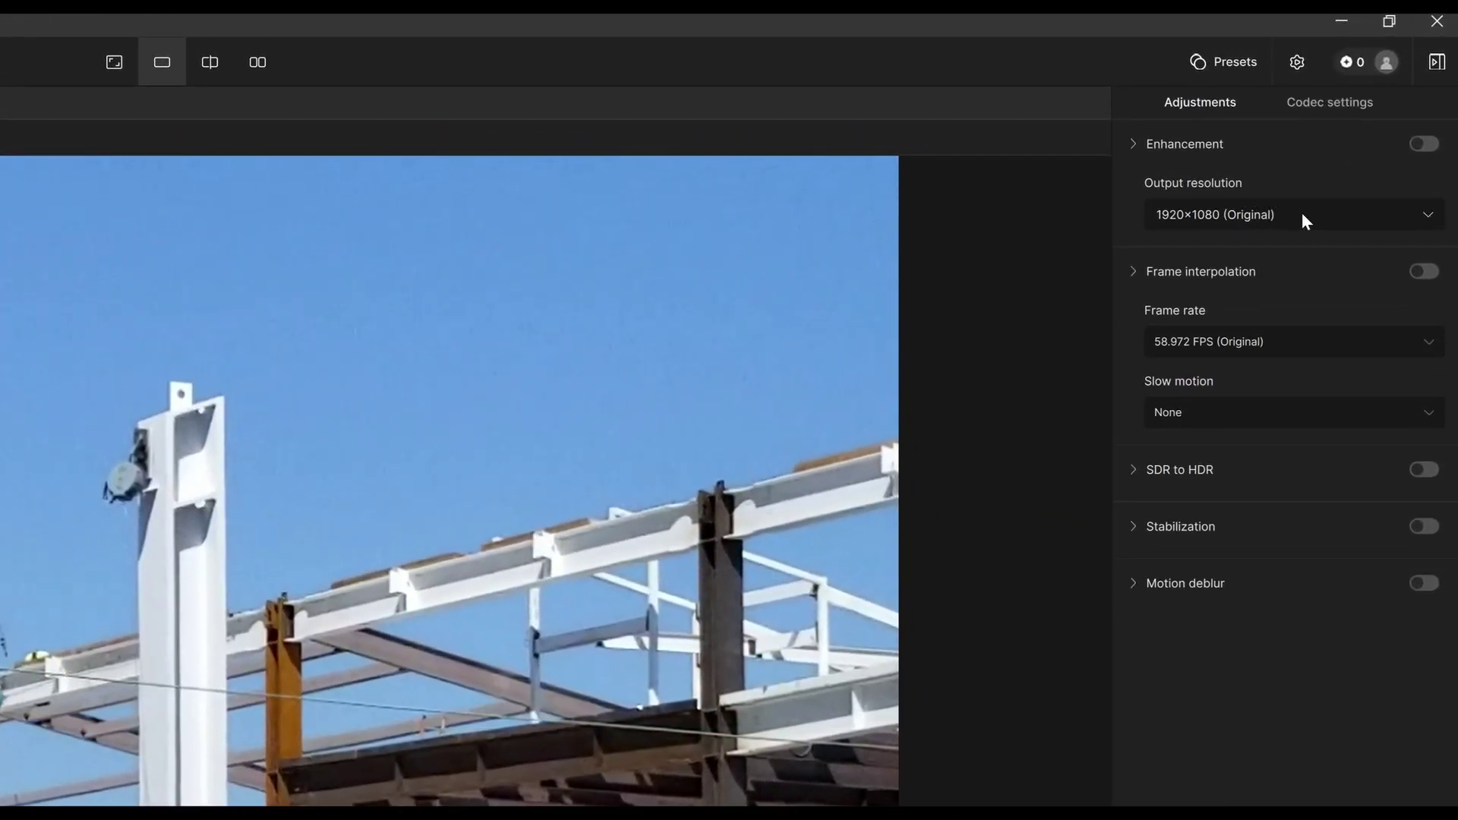
{"action": "left_click", "coordinate": [1426, 221]}
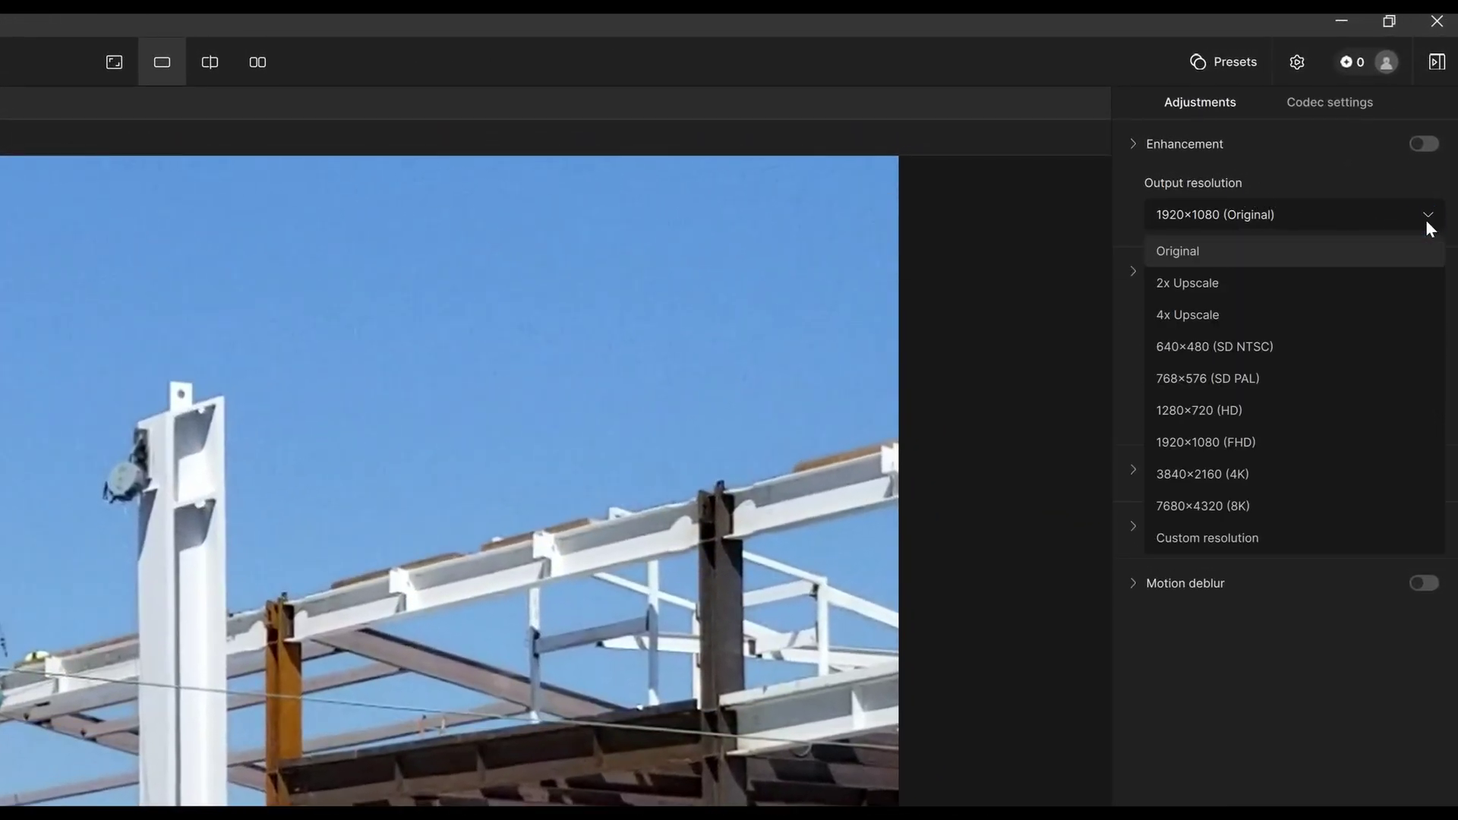
{"action": "left_click", "coordinate": [1252, 285]}
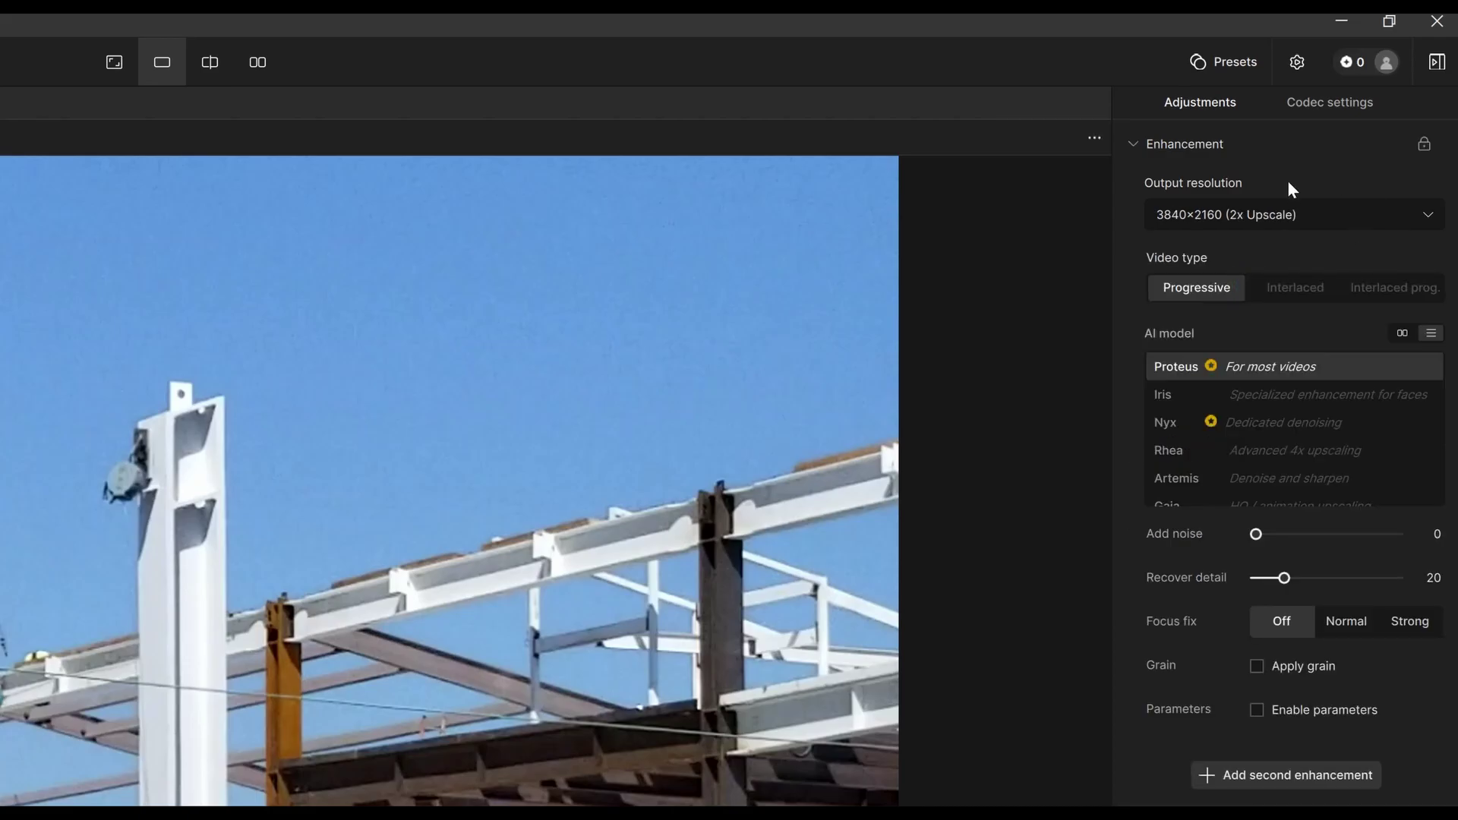
{"action": "left_click", "coordinate": [1209, 418]}
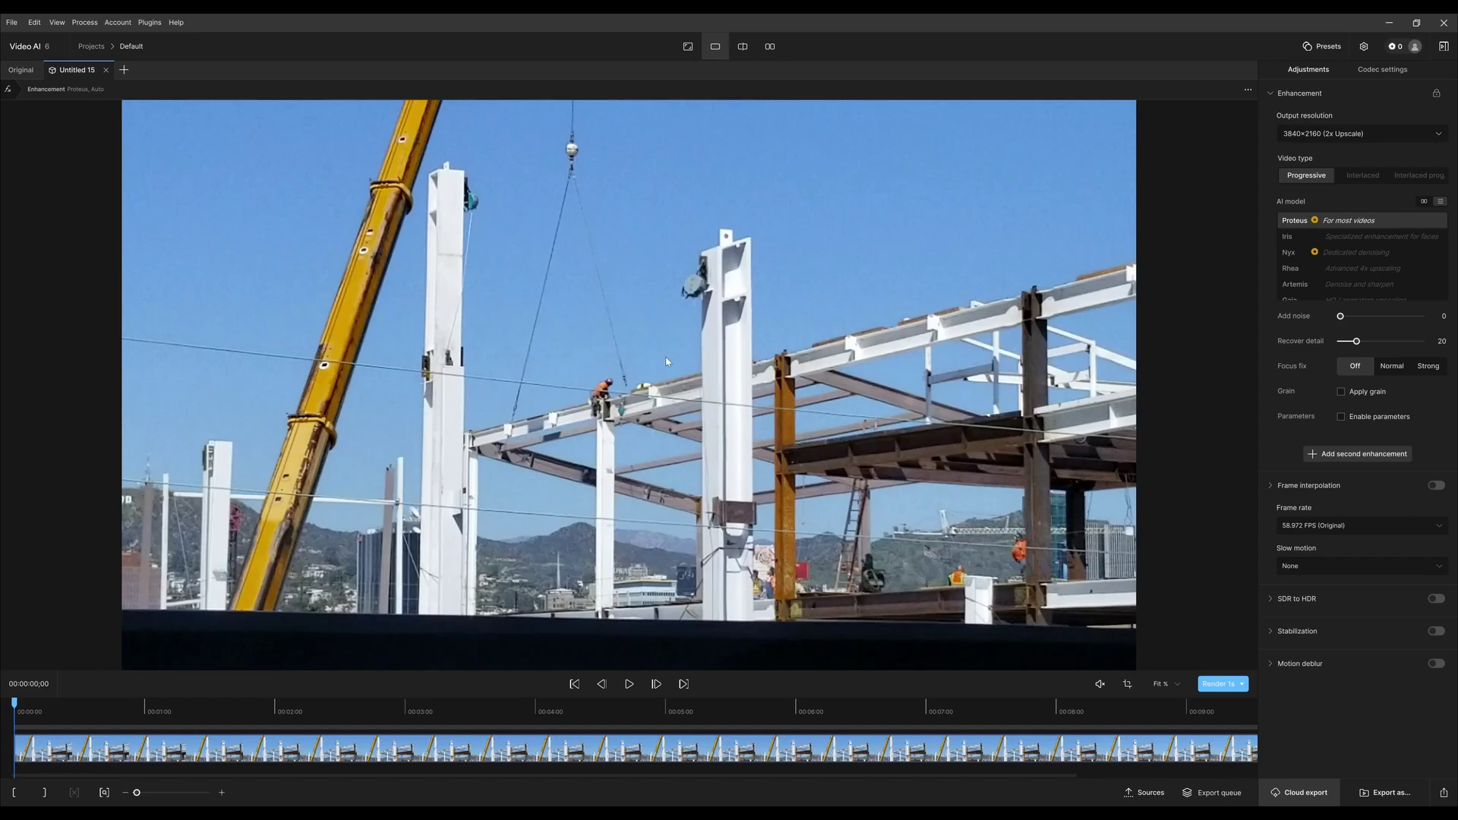
Examine the unrendered upscale frame up close across the sky, cables, steel beams, worker, crane and hillside for noise and detail
{"action": "scroll", "coordinate": [709, 312], "scroll_direction": "up", "scroll_amount": 5}
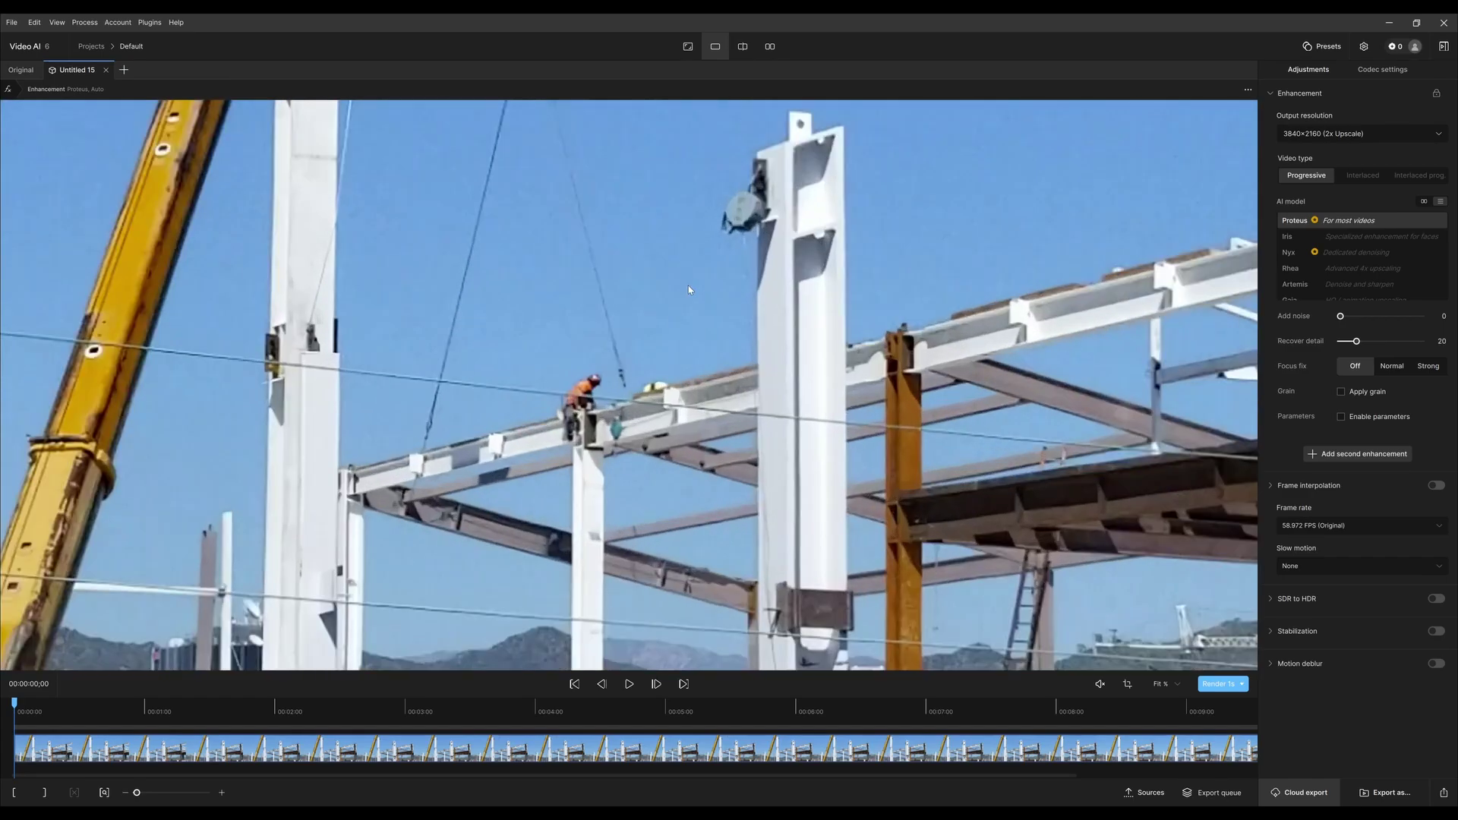
{"action": "left_click_drag", "start_coordinate": [754, 245], "coordinate": [758, 544]}
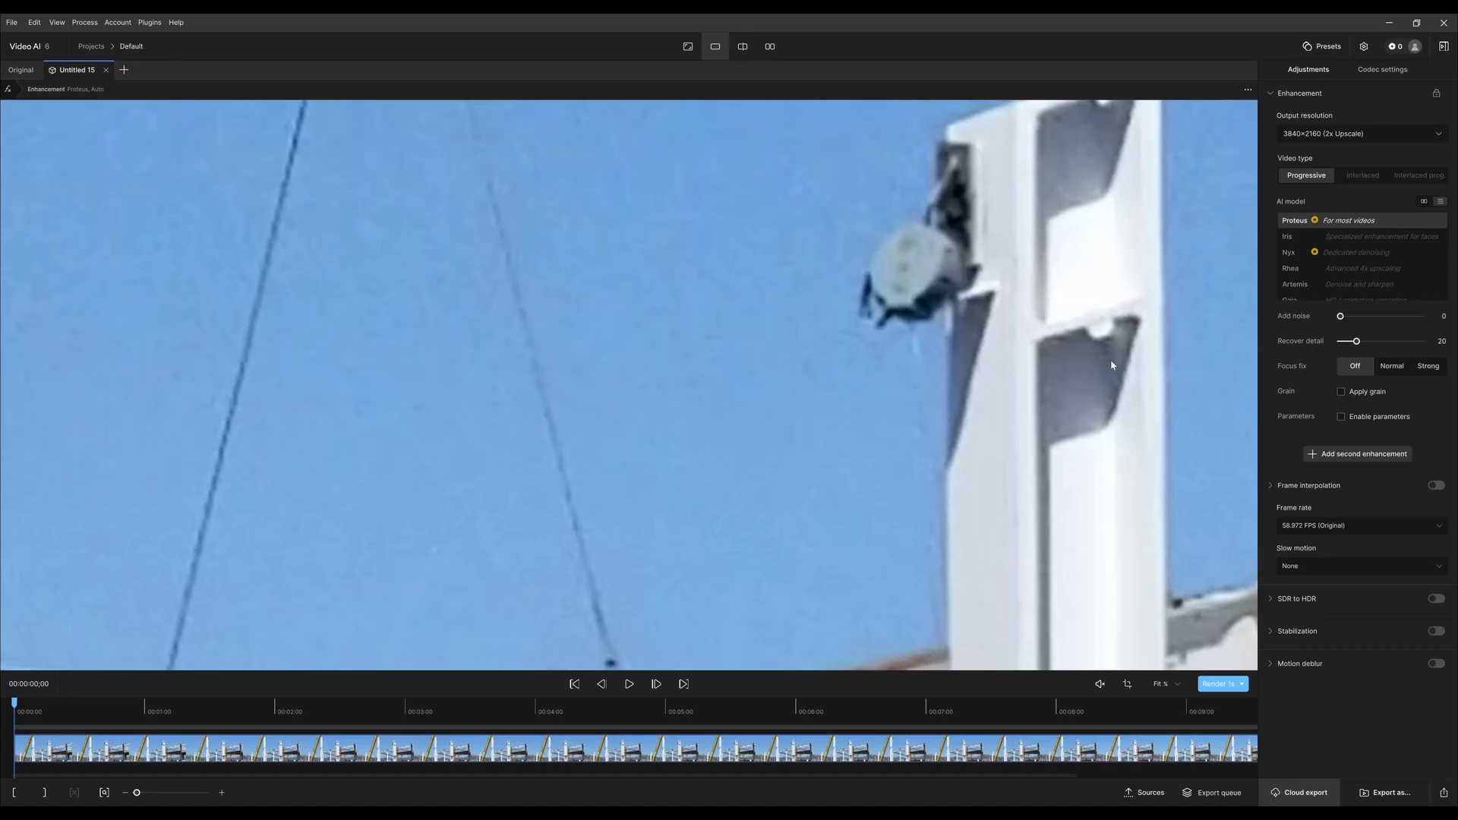
{"action": "left_click_drag", "start_coordinate": [383, 455], "coordinate": [744, 233]}
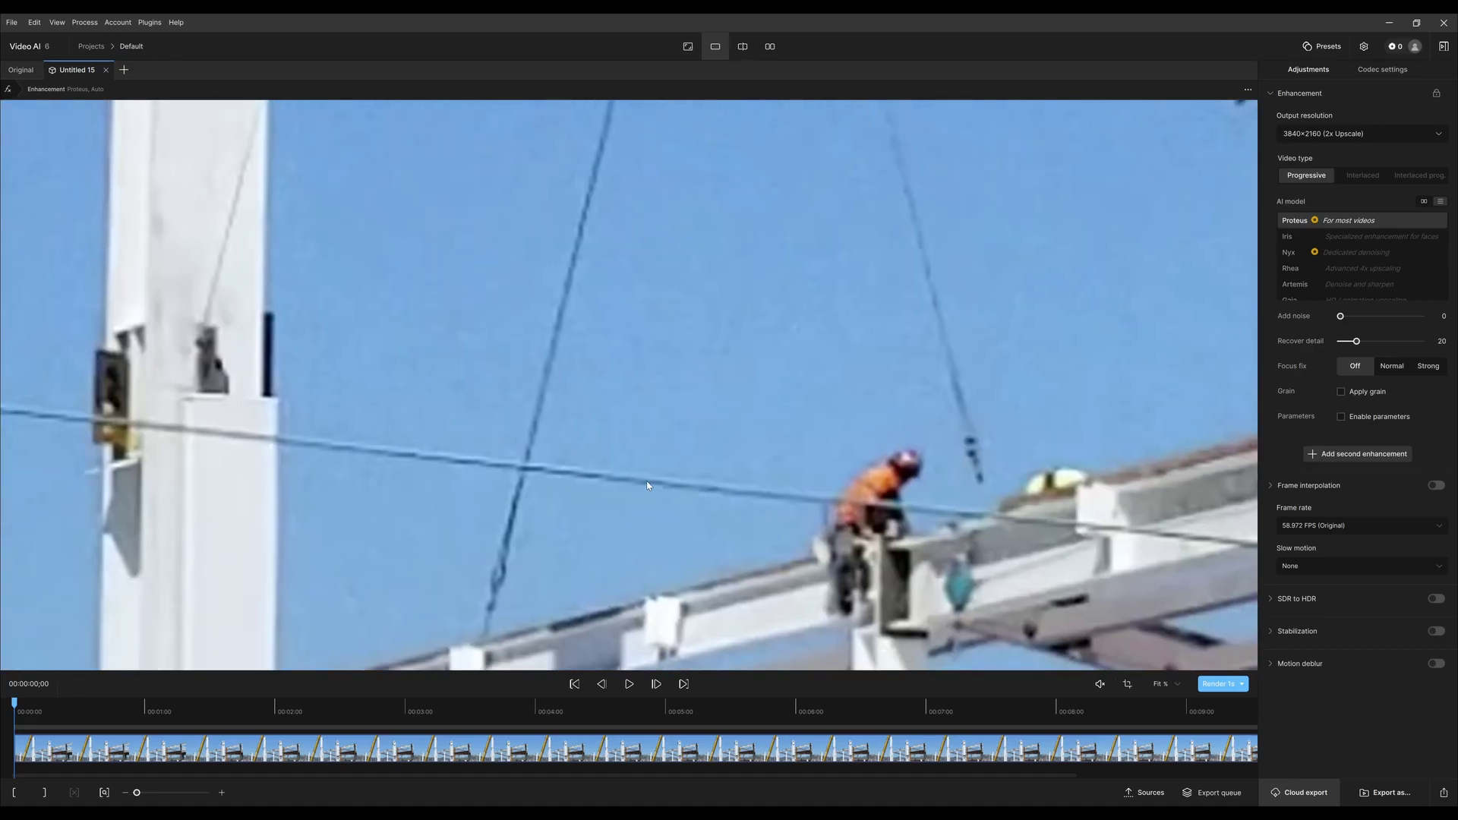
{"action": "left_click_drag", "start_coordinate": [667, 413], "coordinate": [859, 319]}
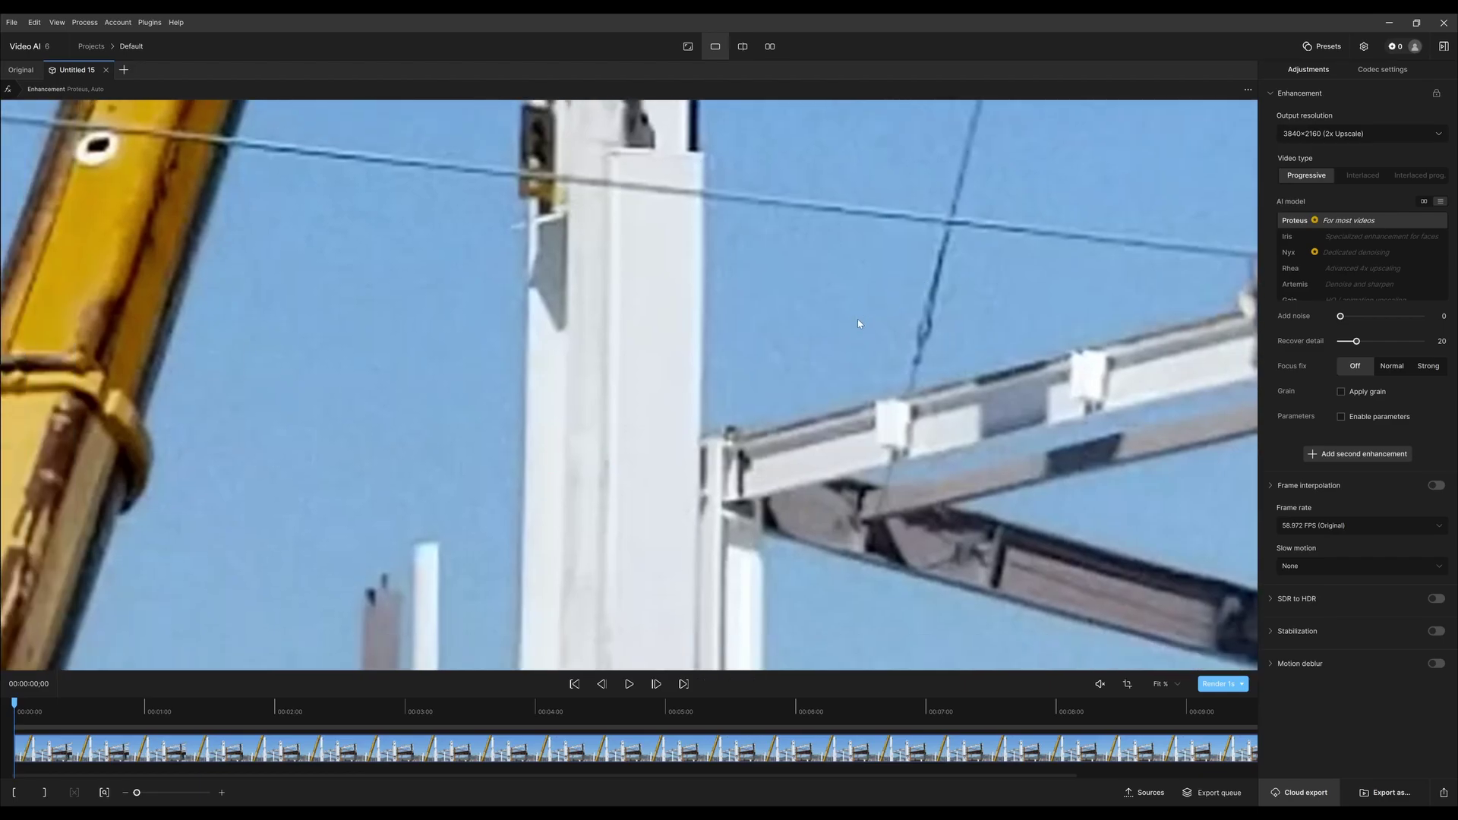
{"action": "left_click_drag", "start_coordinate": [199, 400], "coordinate": [638, 491]}
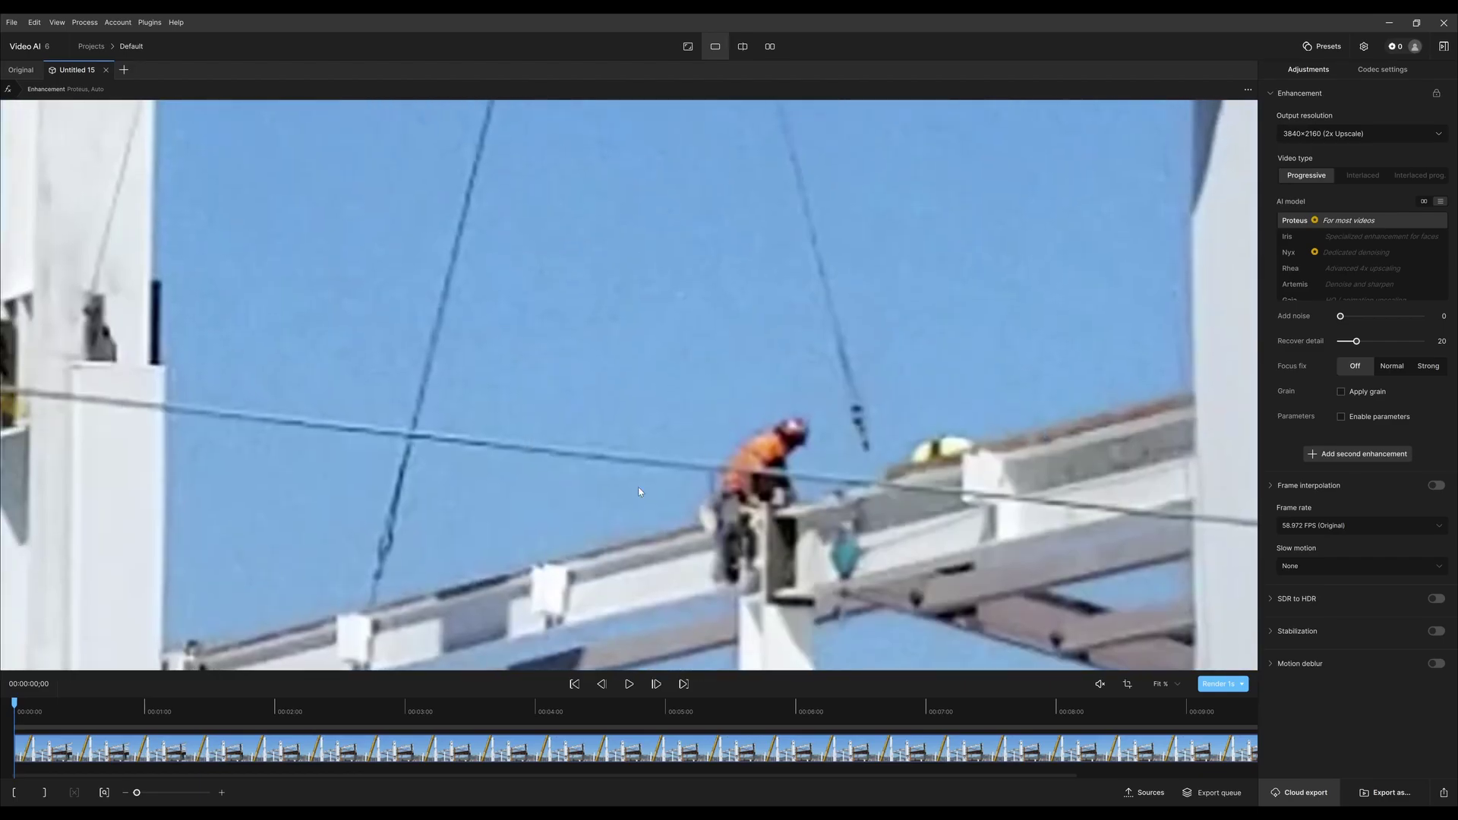
{"action": "scroll", "coordinate": [813, 548], "scroll_direction": "down", "scroll_amount": 2}
{"action": "left_click_drag", "start_coordinate": [760, 531], "coordinate": [1004, 237]}
{"action": "scroll", "coordinate": [363, 536], "scroll_direction": "up", "scroll_amount": 3}
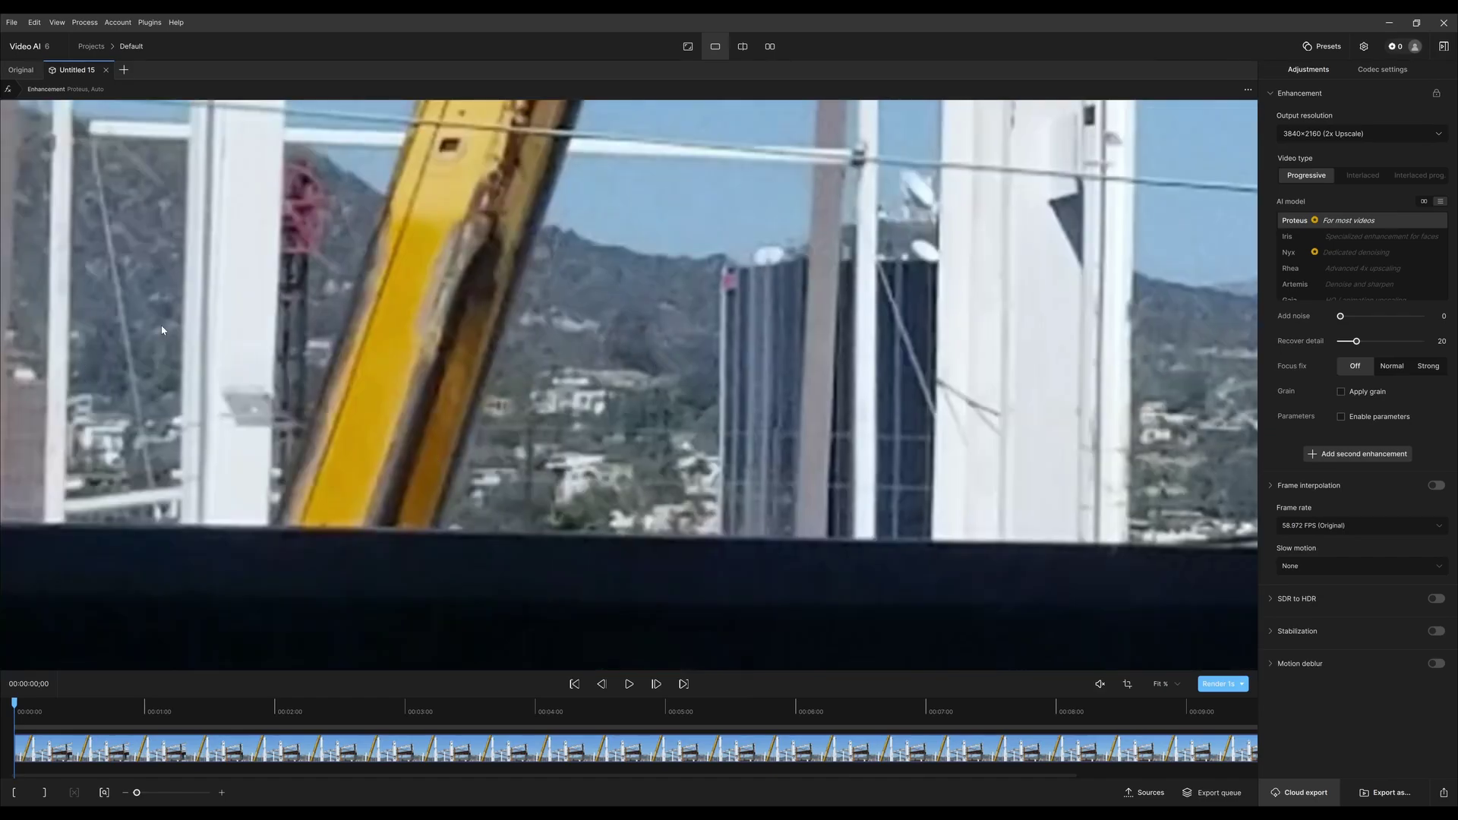
{"action": "scroll", "coordinate": [877, 424], "scroll_direction": "down", "scroll_amount": 3}
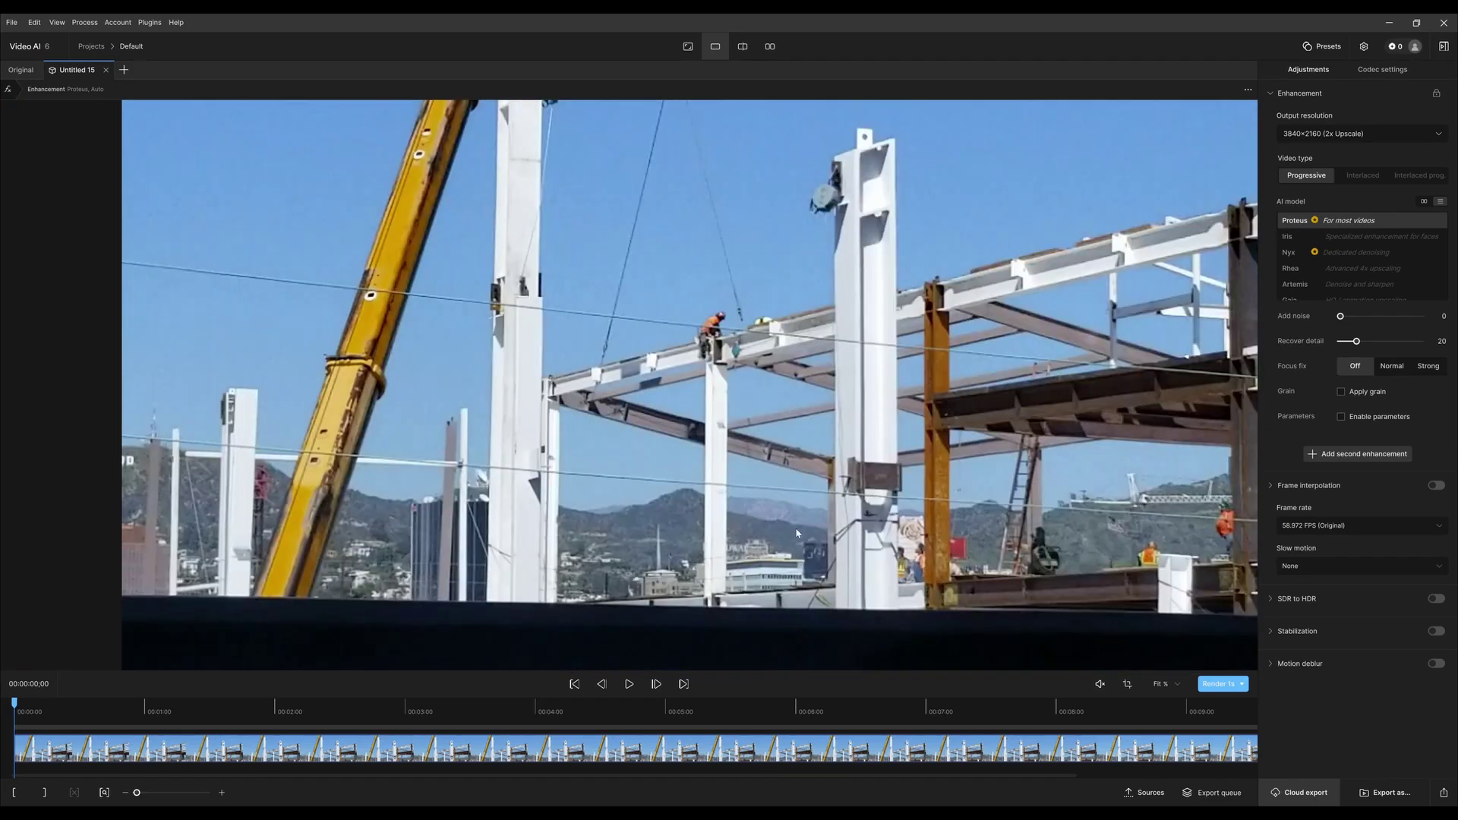
{"action": "left_click_drag", "start_coordinate": [746, 385], "coordinate": [515, 378]}
{"action": "scroll", "coordinate": [608, 380], "scroll_direction": "up", "scroll_amount": 2}
{"action": "left_click_drag", "start_coordinate": [941, 548], "coordinate": [464, 271]}
{"action": "scroll", "coordinate": [465, 272], "scroll_direction": "down", "scroll_amount": 2}
{"action": "left_click_drag", "start_coordinate": [662, 216], "coordinate": [1064, 607]}
{"action": "scroll", "coordinate": [576, 490], "scroll_direction": "up", "scroll_amount": 2}
{"action": "left_click_drag", "start_coordinate": [571, 434], "coordinate": [711, 552]}
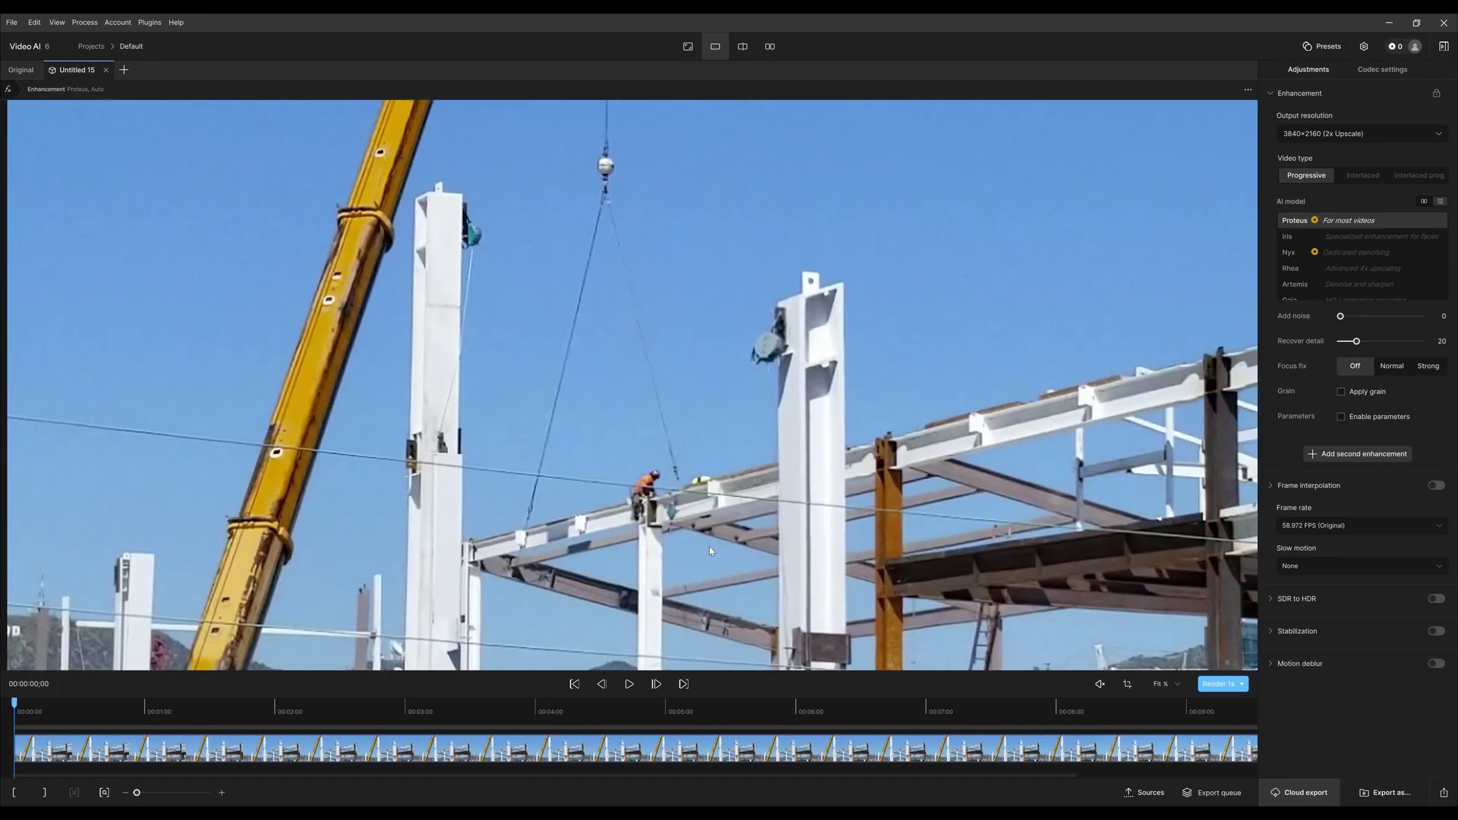
{"action": "scroll", "coordinate": [709, 546], "scroll_direction": "down", "scroll_amount": 2}
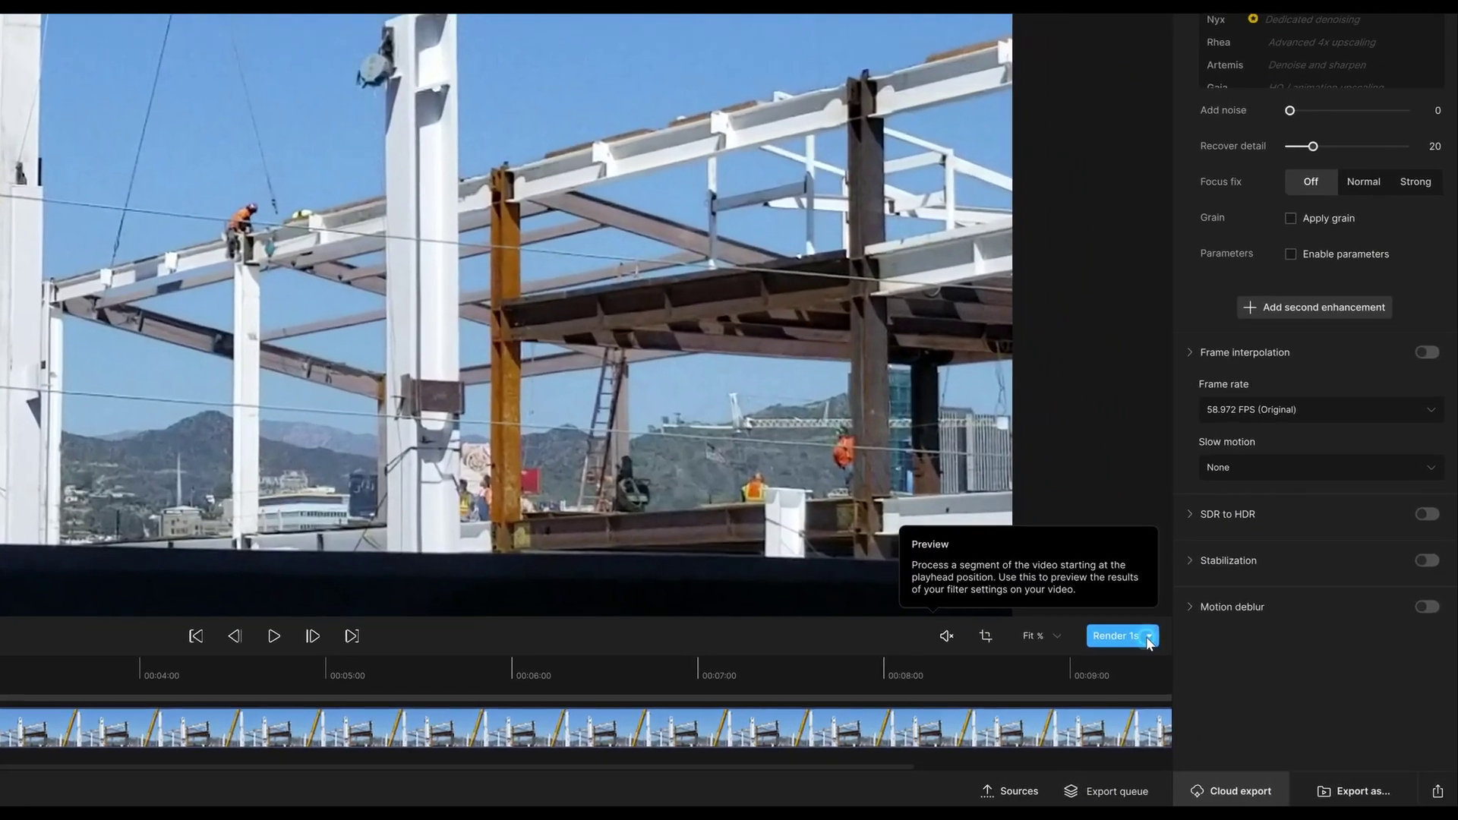
Set the preview length to 5s and render it from the start of the clip
{"action": "left_click", "coordinate": [1242, 684]}
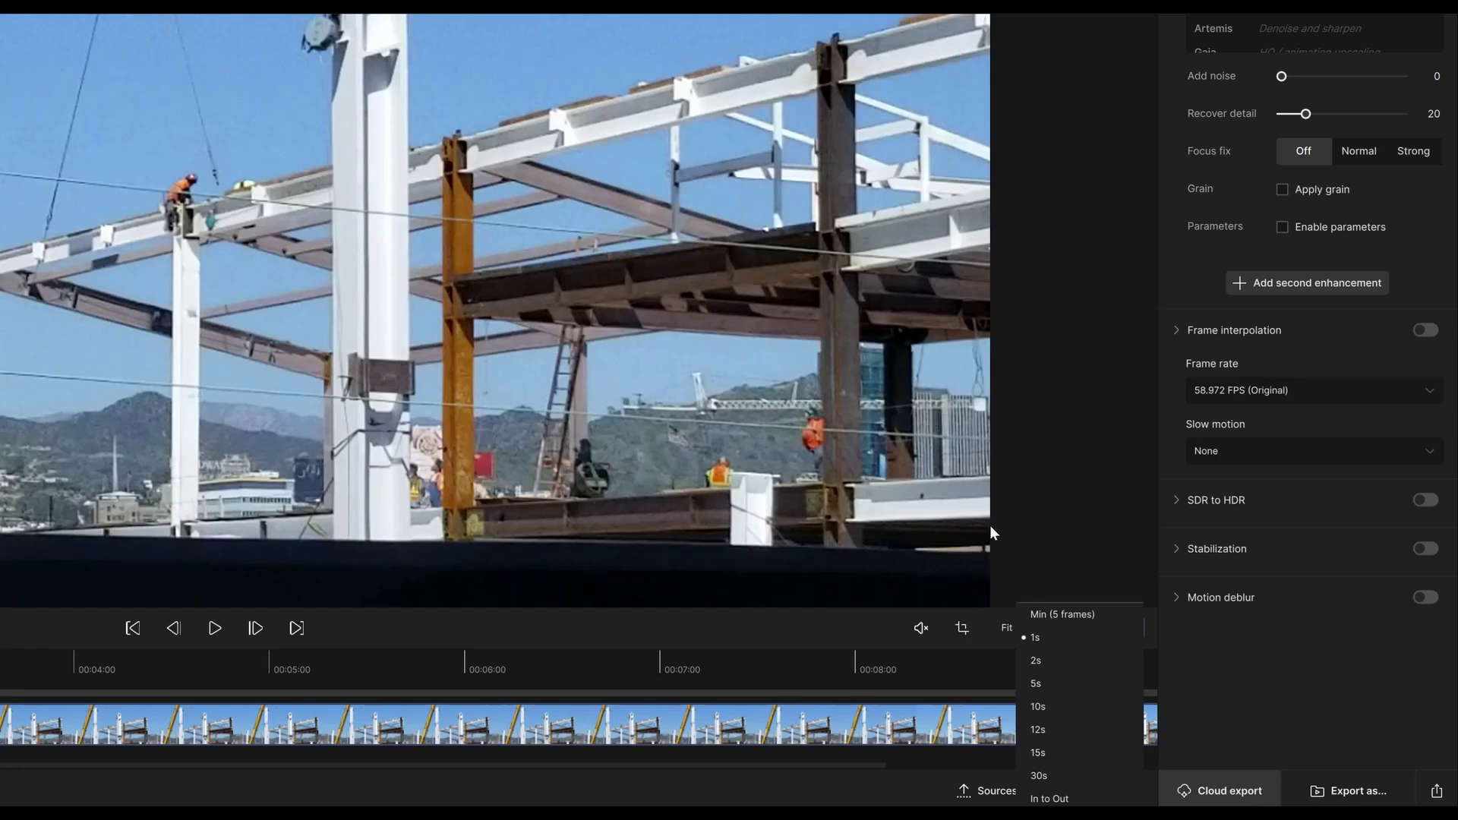
{"action": "left_click", "coordinate": [1045, 684]}
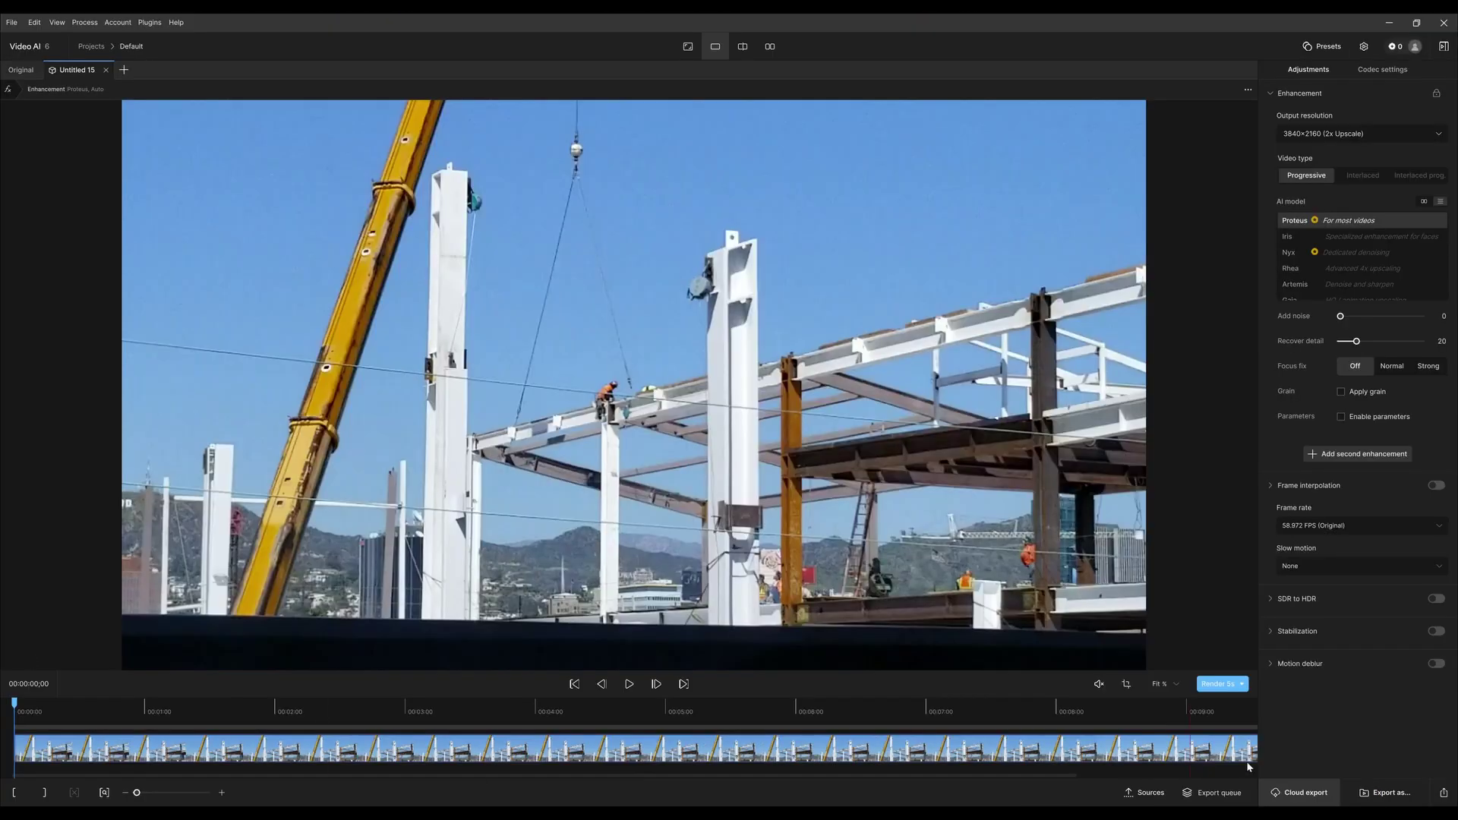
{"action": "scroll", "coordinate": [1161, 726], "scroll_direction": "down", "scroll_amount": 1}
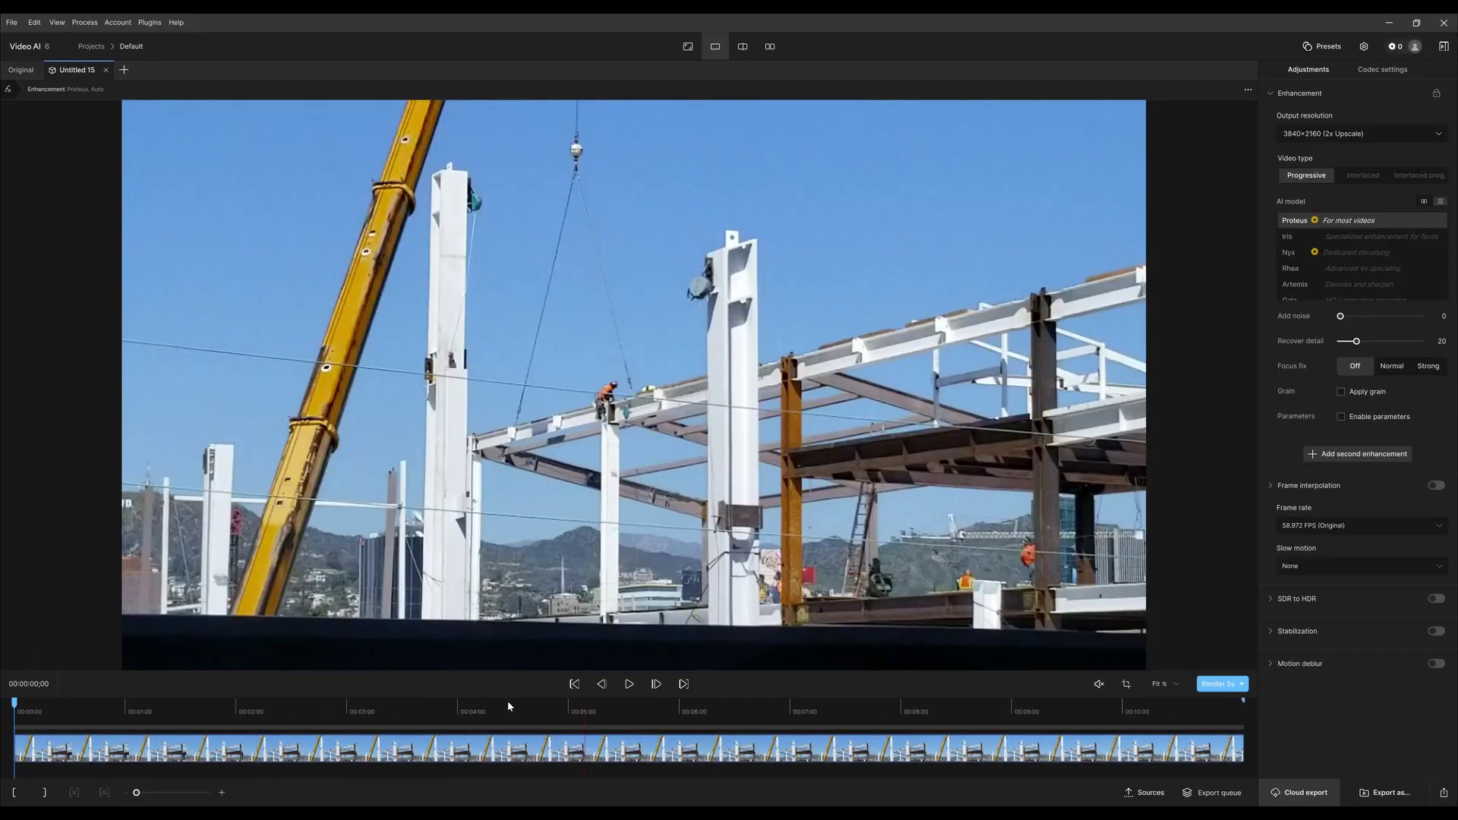
{"action": "left_click", "coordinate": [1223, 685]}
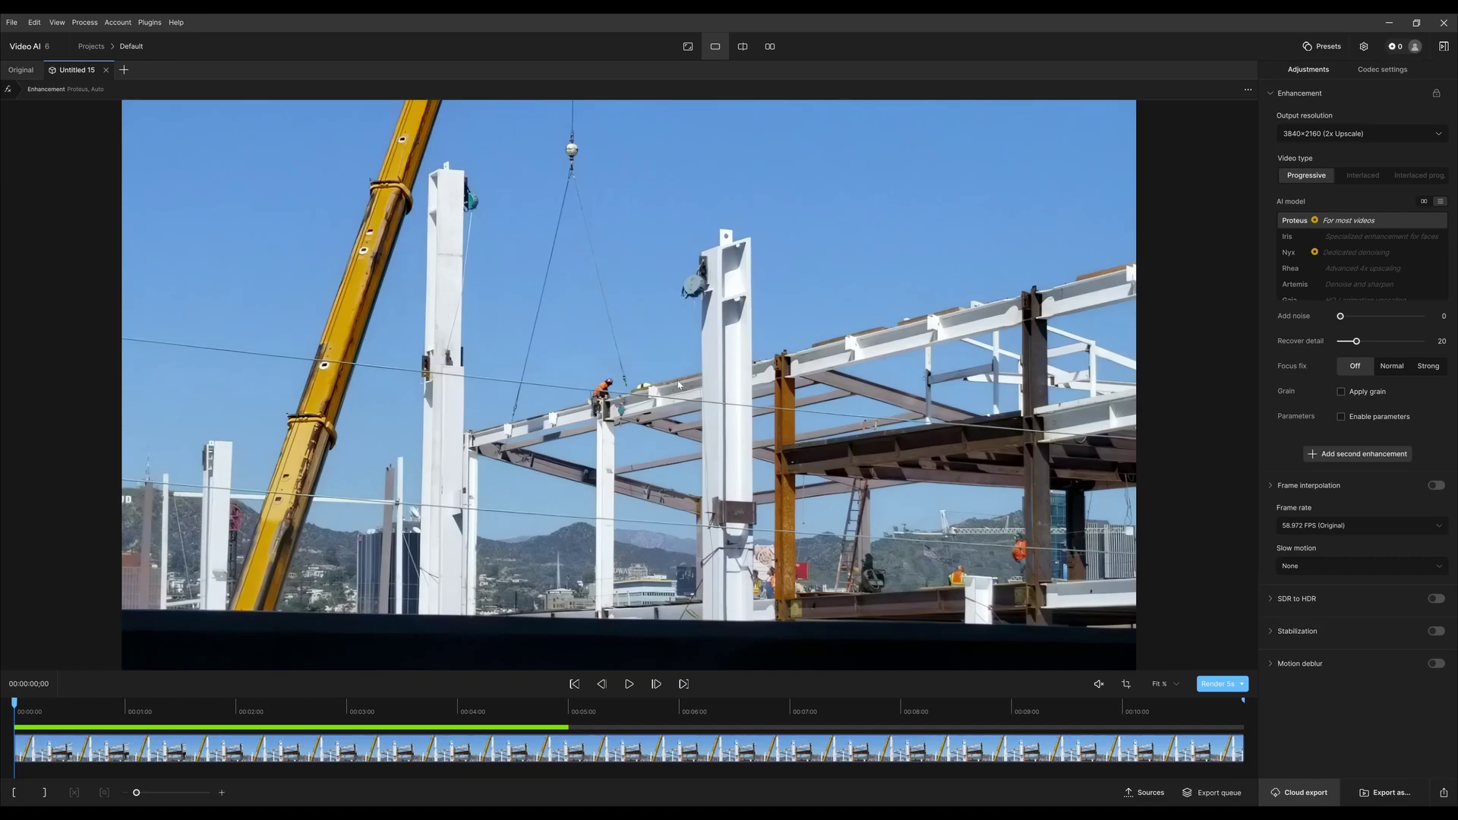
Examine the rendered preview up close around the crane boom, white column, cables and worker
{"action": "scroll", "coordinate": [492, 368], "scroll_direction": "up", "scroll_amount": 5}
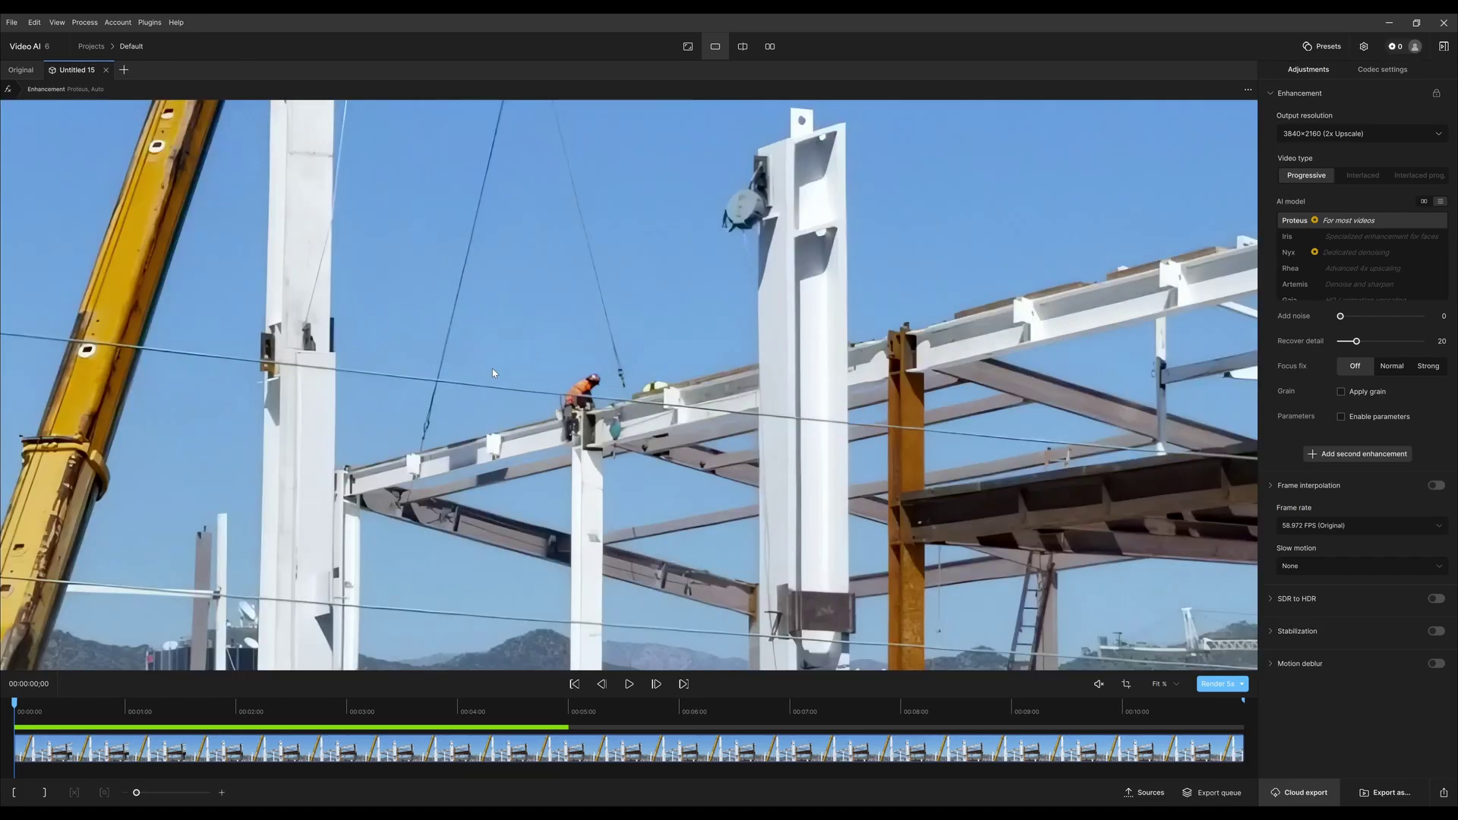
{"action": "left_click_drag", "start_coordinate": [409, 399], "coordinate": [658, 453]}
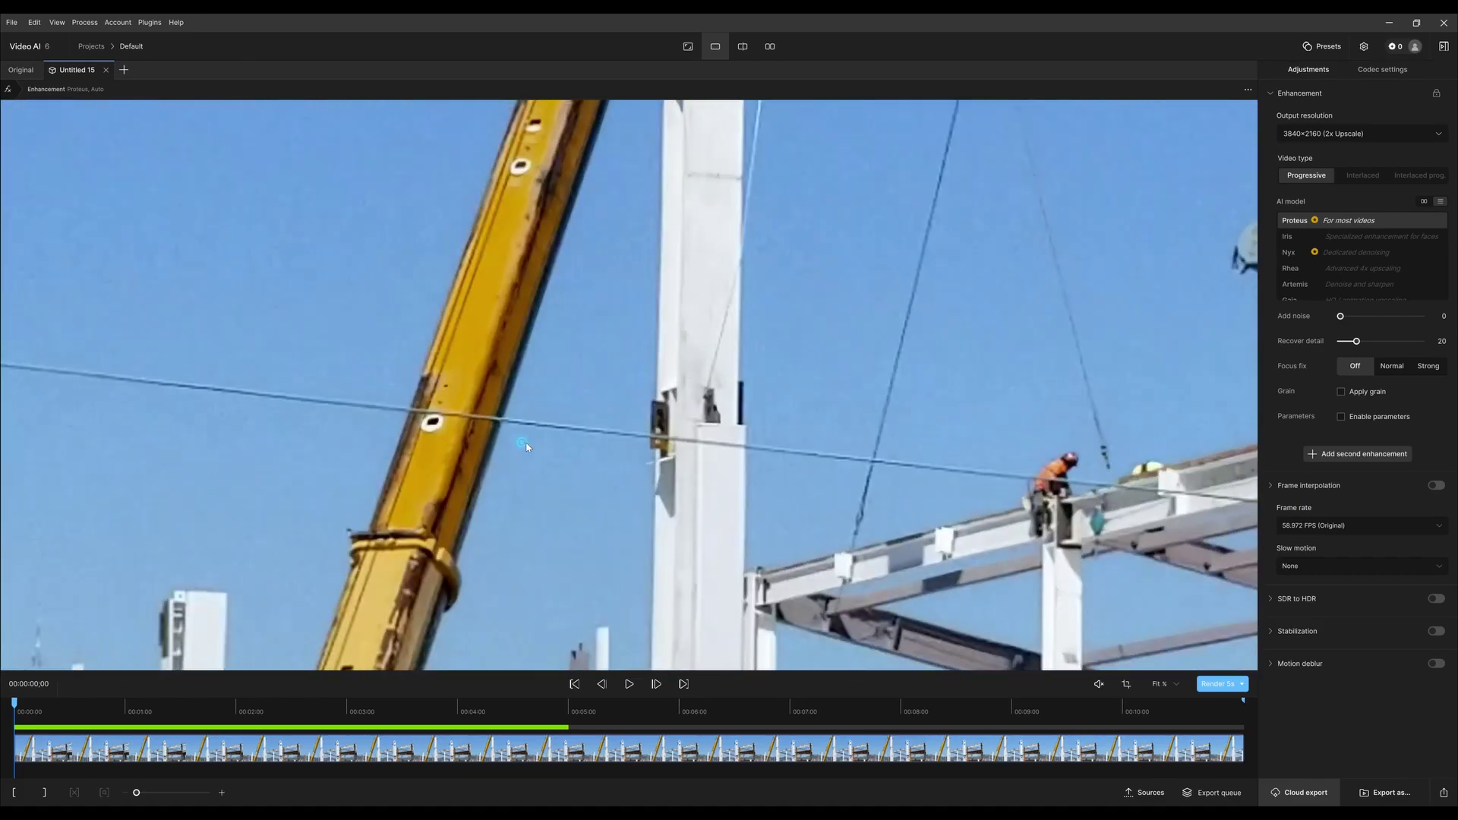
{"action": "left_click_drag", "start_coordinate": [506, 429], "coordinate": [351, 435]}
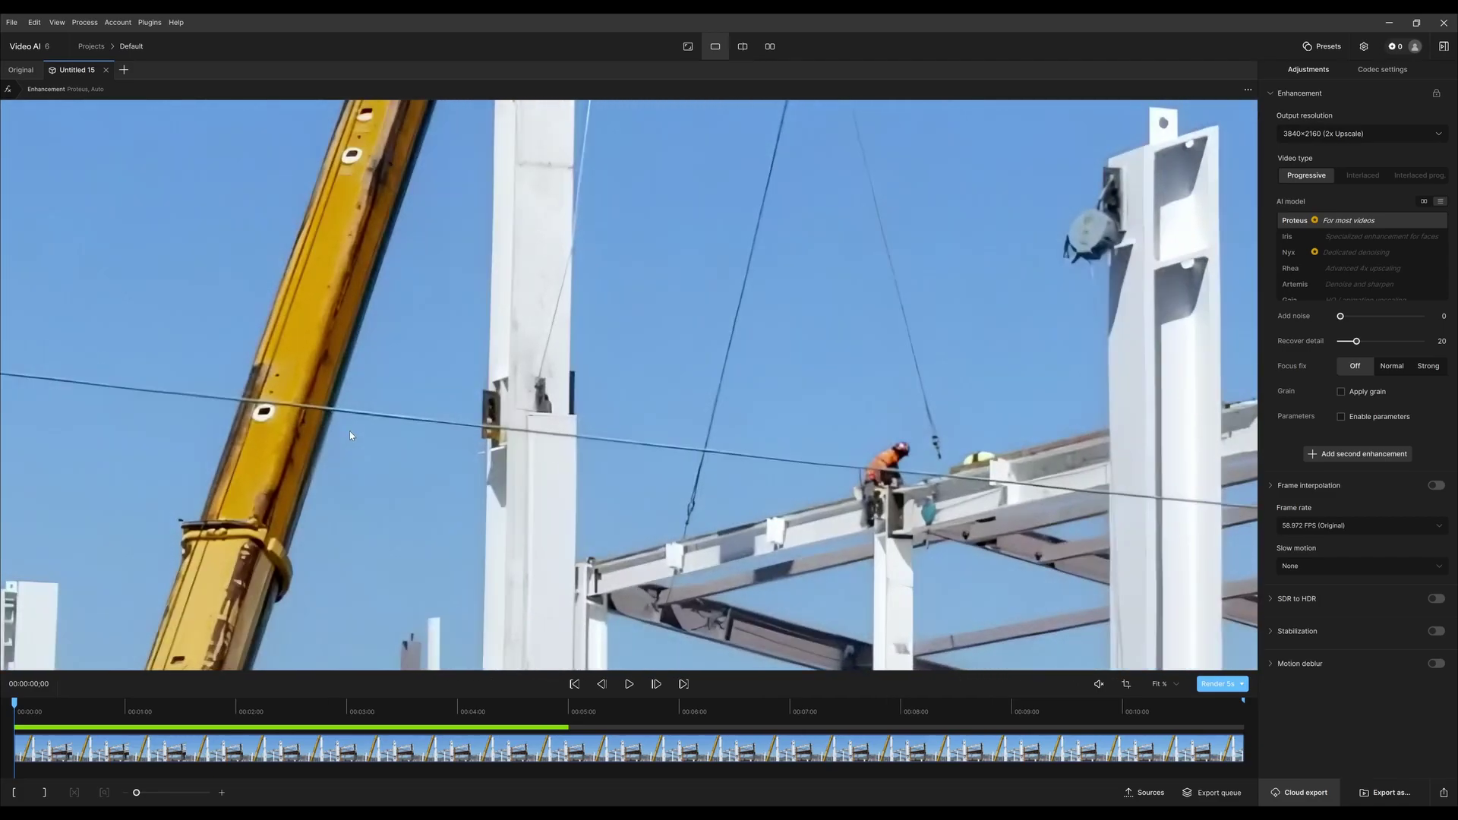
{"action": "scroll", "coordinate": [698, 395], "scroll_direction": "up", "scroll_amount": 1}
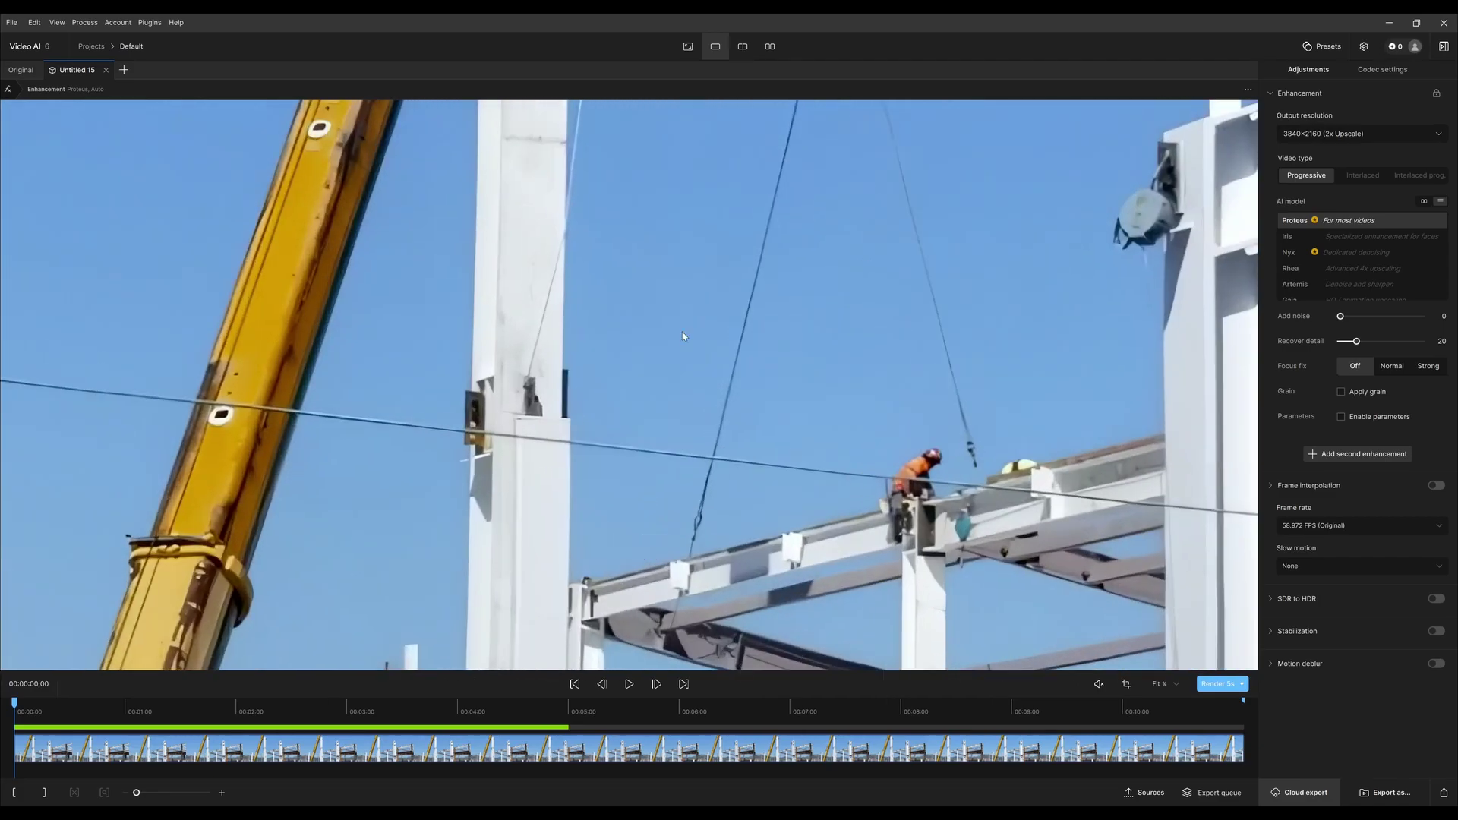
Set the clip's out point at 2 seconds on the timeline
{"action": "scroll", "coordinate": [563, 350], "scroll_direction": "down", "scroll_amount": 5}
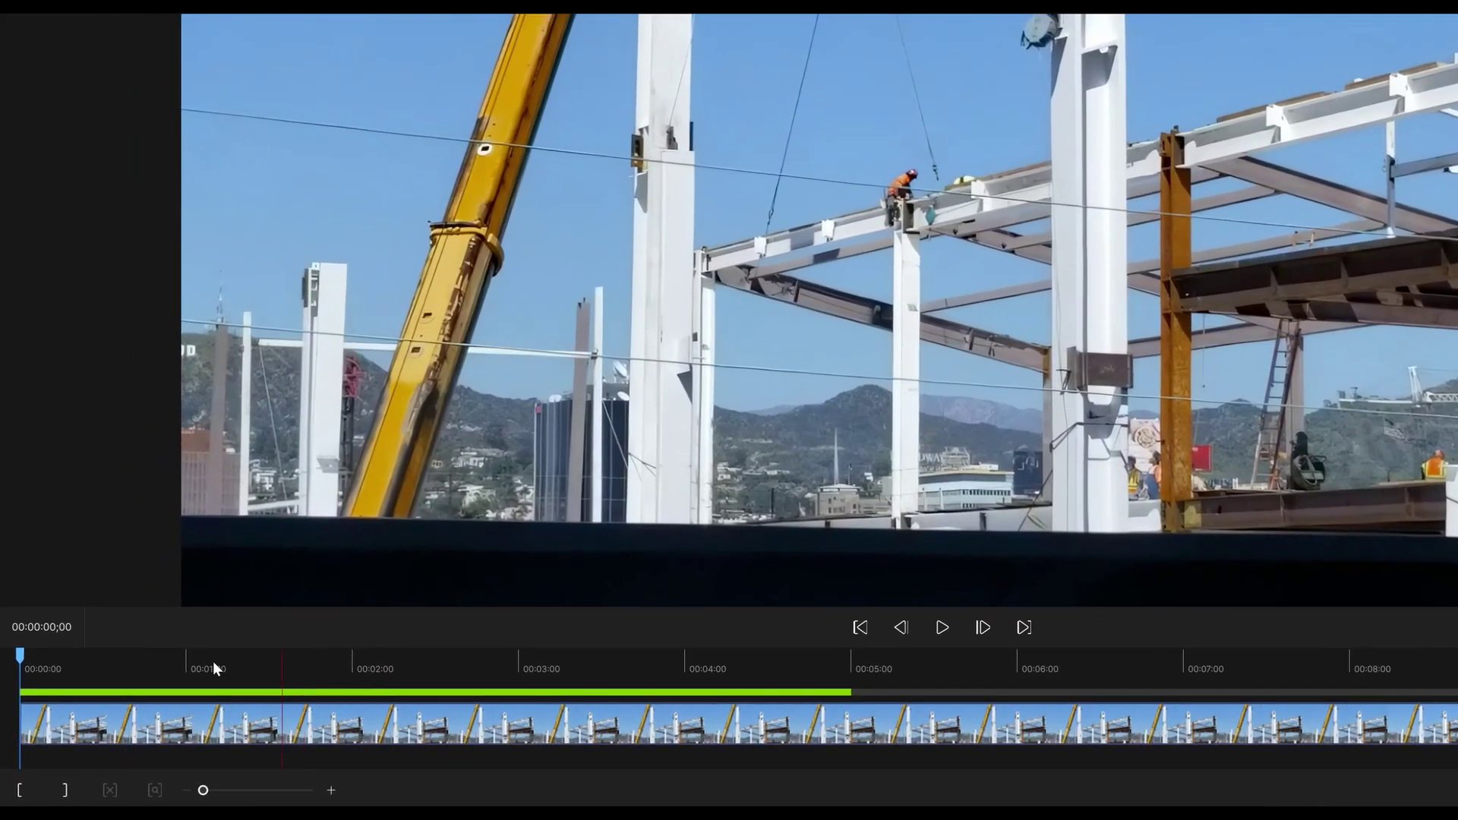
{"action": "left_click", "coordinate": [353, 668]}
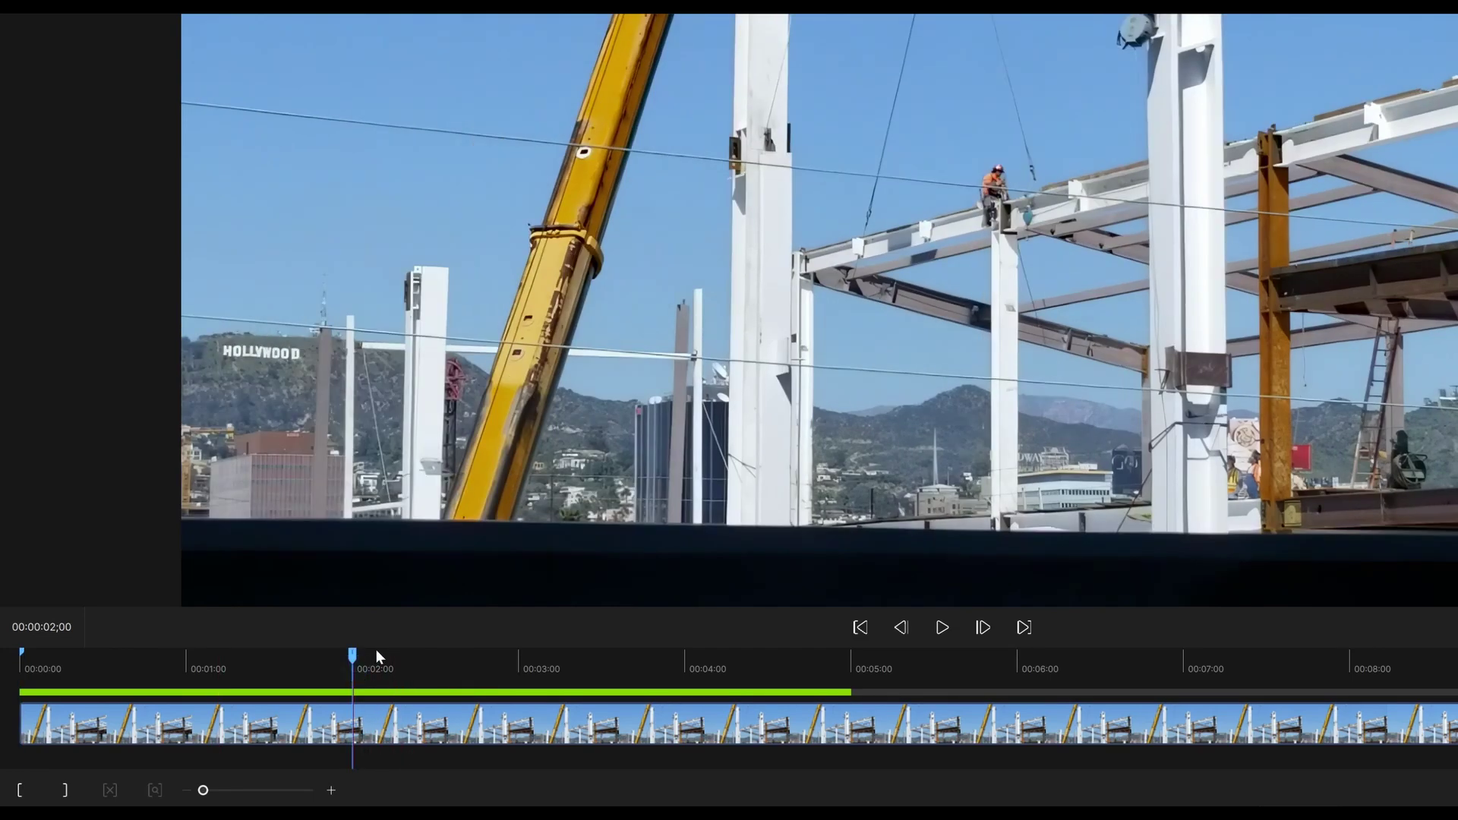
{"action": "left_click", "coordinate": [66, 790]}
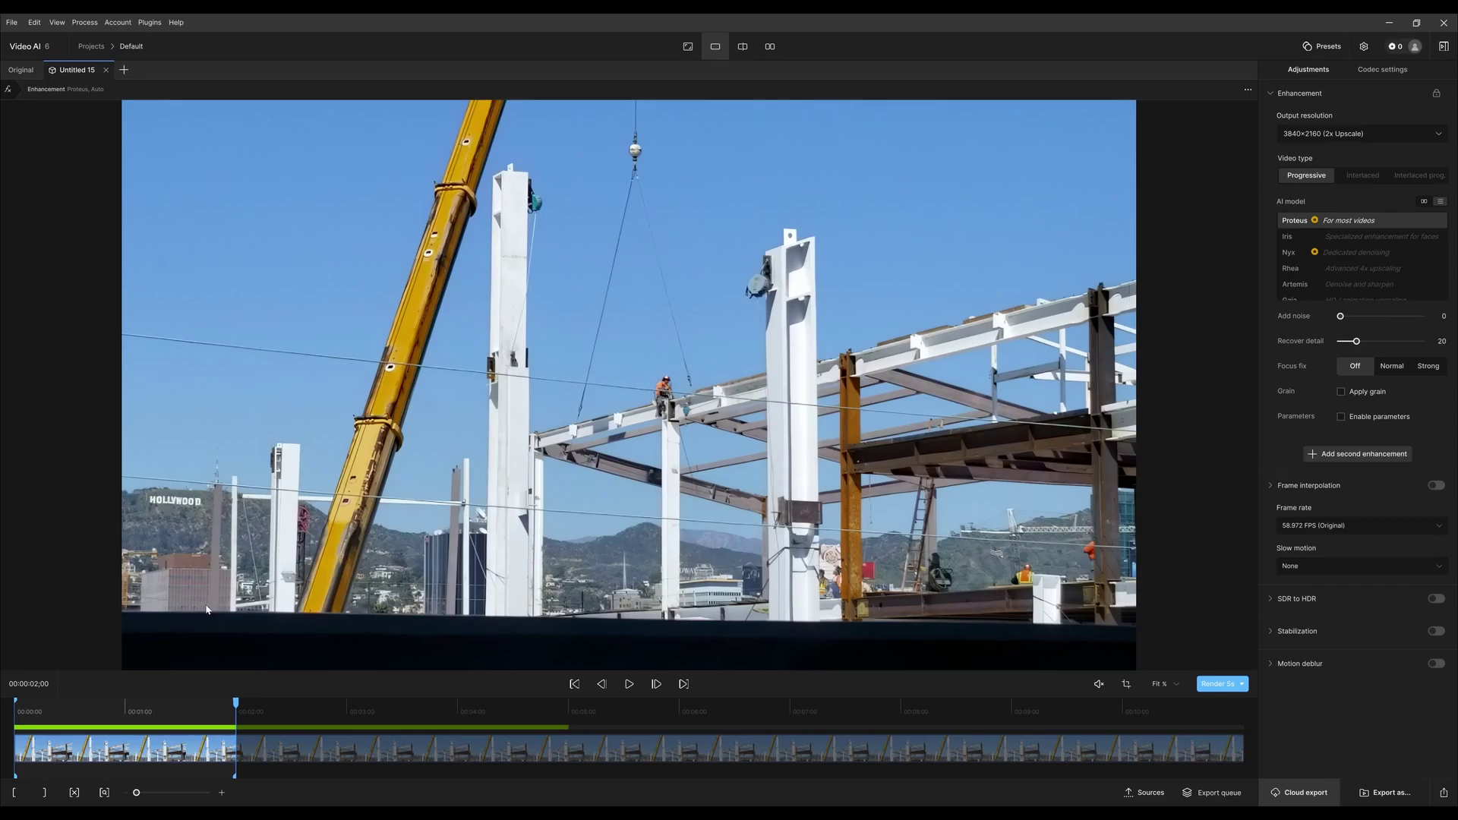
Rename the enhancement version "Untitled 15" as "pro Auto"
{"action": "double_click", "coordinate": [80, 69]}
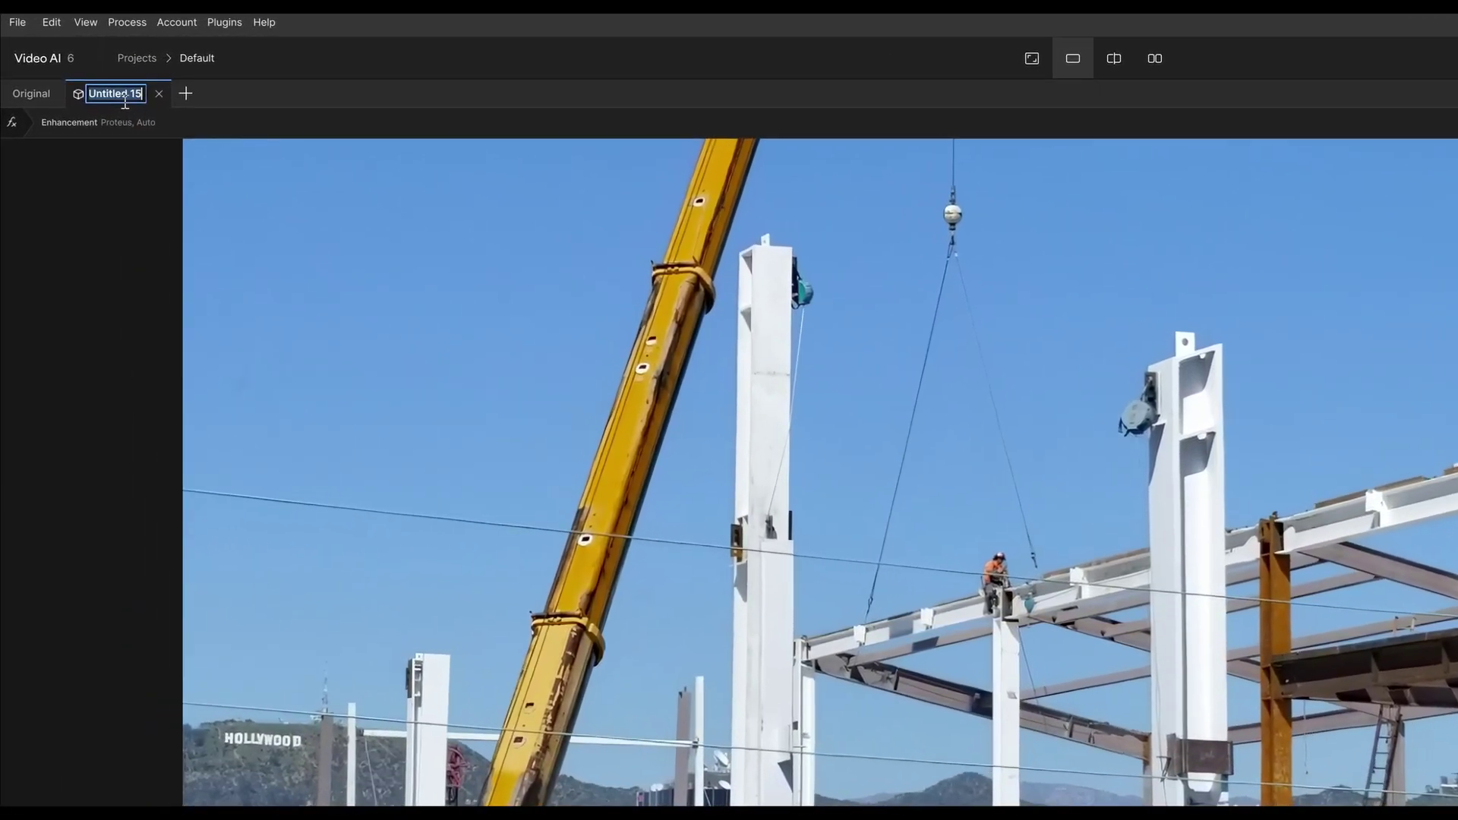
{"action": "type", "text": "pro Auto"}
{"action": "key", "text": "Return"}
Duplicate the "pro Auto" version and rename the copy "pro Man"
{"action": "right_click", "coordinate": [101, 94]}
{"action": "left_click", "coordinate": [138, 114]}
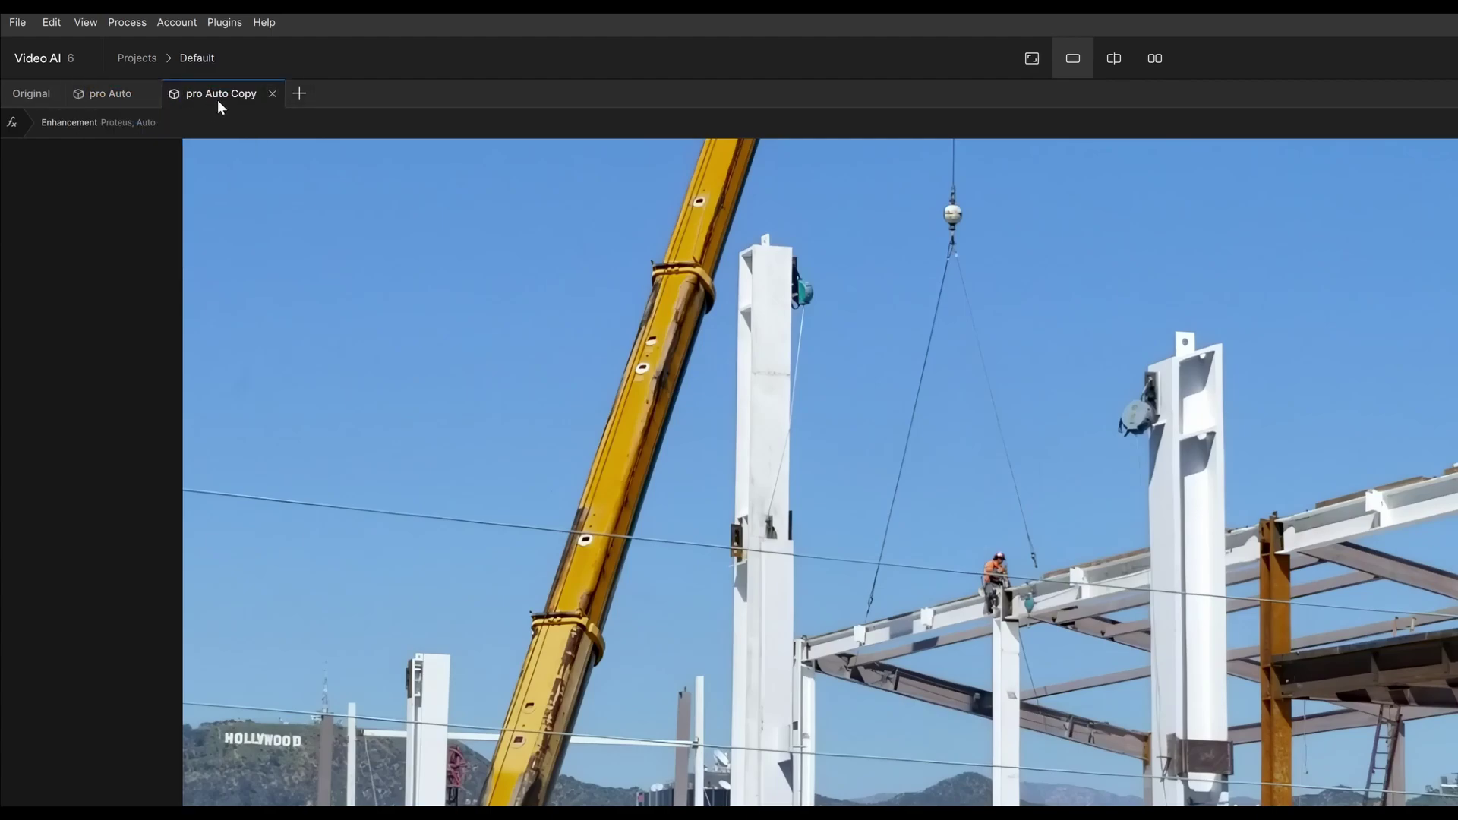
{"action": "double_click", "coordinate": [240, 94]}
{"action": "left_click_drag", "start_coordinate": [203, 96], "coordinate": [265, 98]}
{"action": "type", "text": "Man"}
{"action": "key", "text": "Return"}
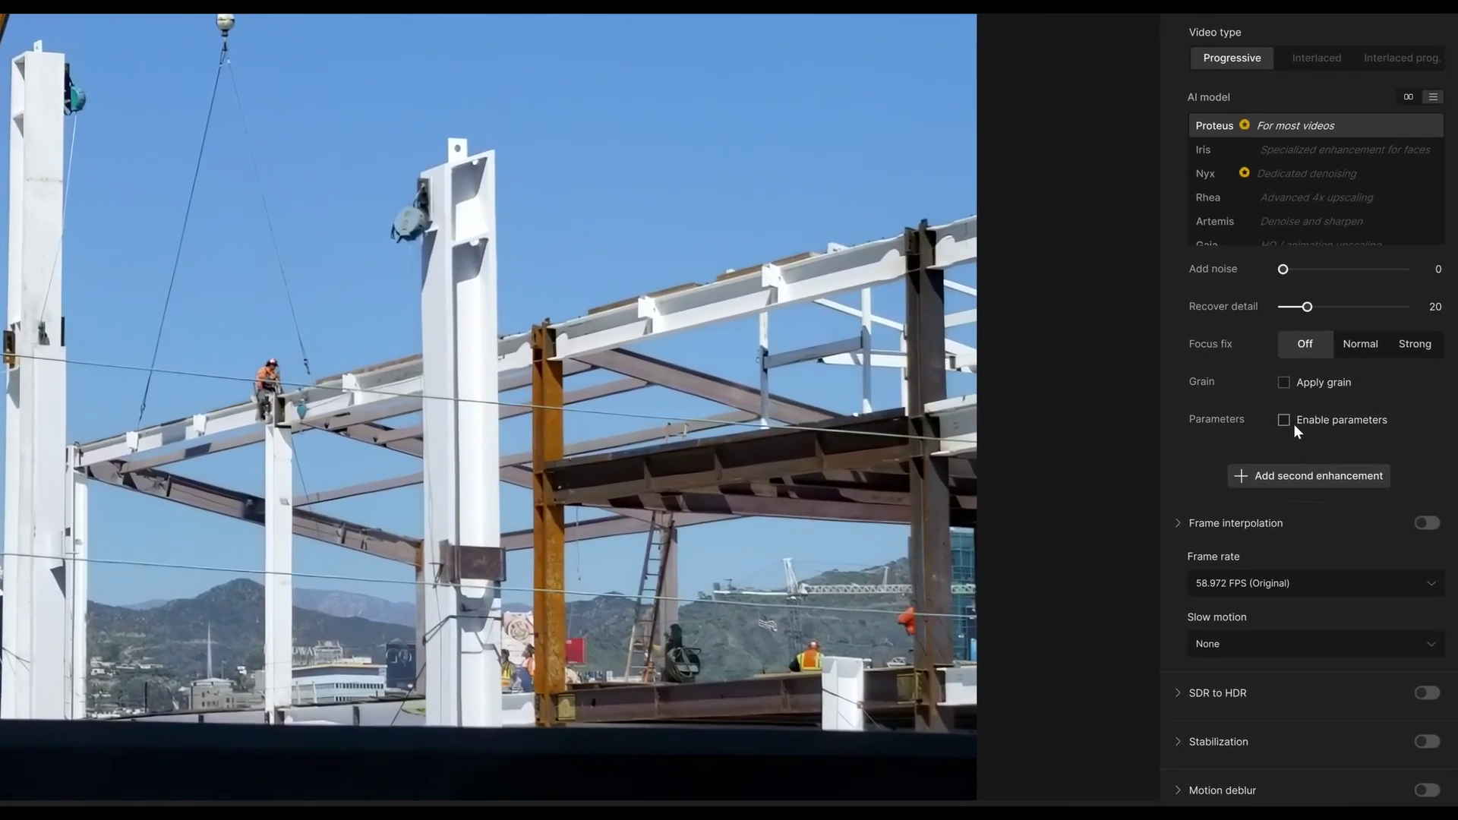
Enable the Proteus parameters and set Fix compression to 8, Improve detail to 52, Sharpen to 56, Reduce noise to 13 and Dehalo to -13
{"action": "left_click", "coordinate": [1305, 419]}
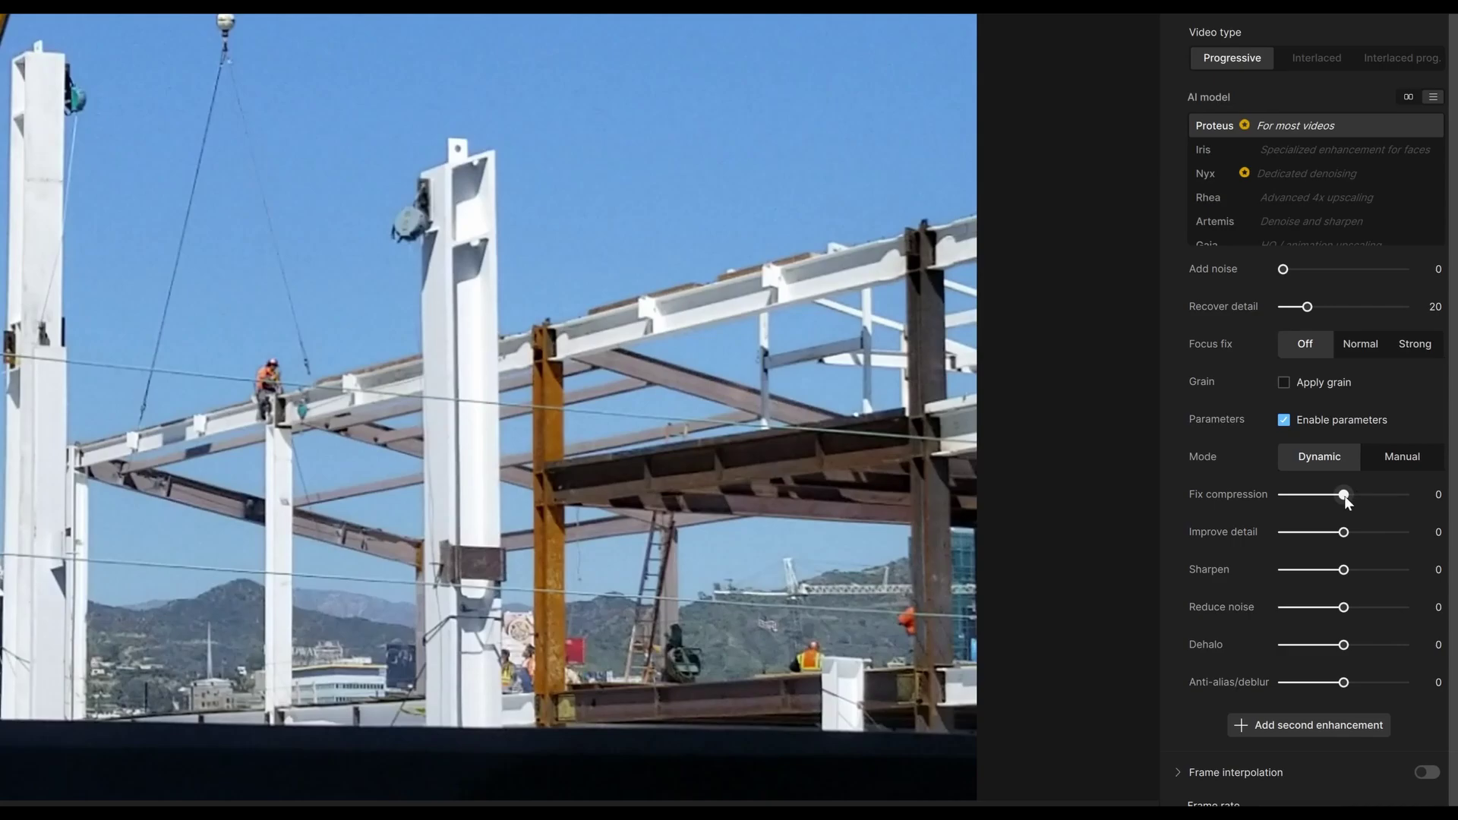
{"action": "left_click", "coordinate": [1365, 535]}
{"action": "left_click_drag", "start_coordinate": [1368, 537], "coordinate": [1378, 537]}
{"action": "left_click_drag", "start_coordinate": [1343, 570], "coordinate": [1352, 608]}
{"action": "left_click_drag", "start_coordinate": [1343, 495], "coordinate": [1348, 495]}
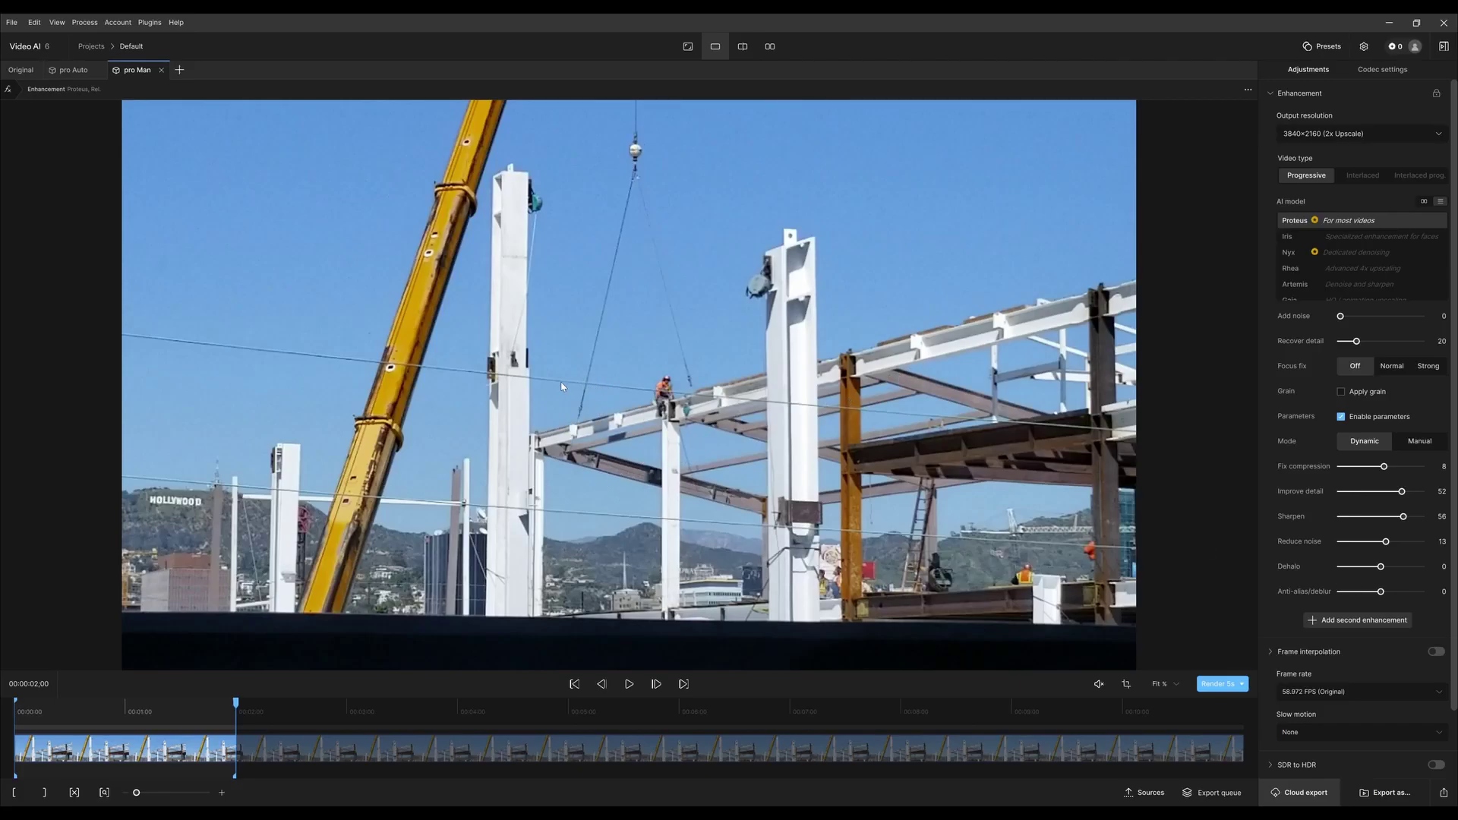
{"action": "left_click_drag", "start_coordinate": [1374, 582], "coordinate": [1371, 582]}
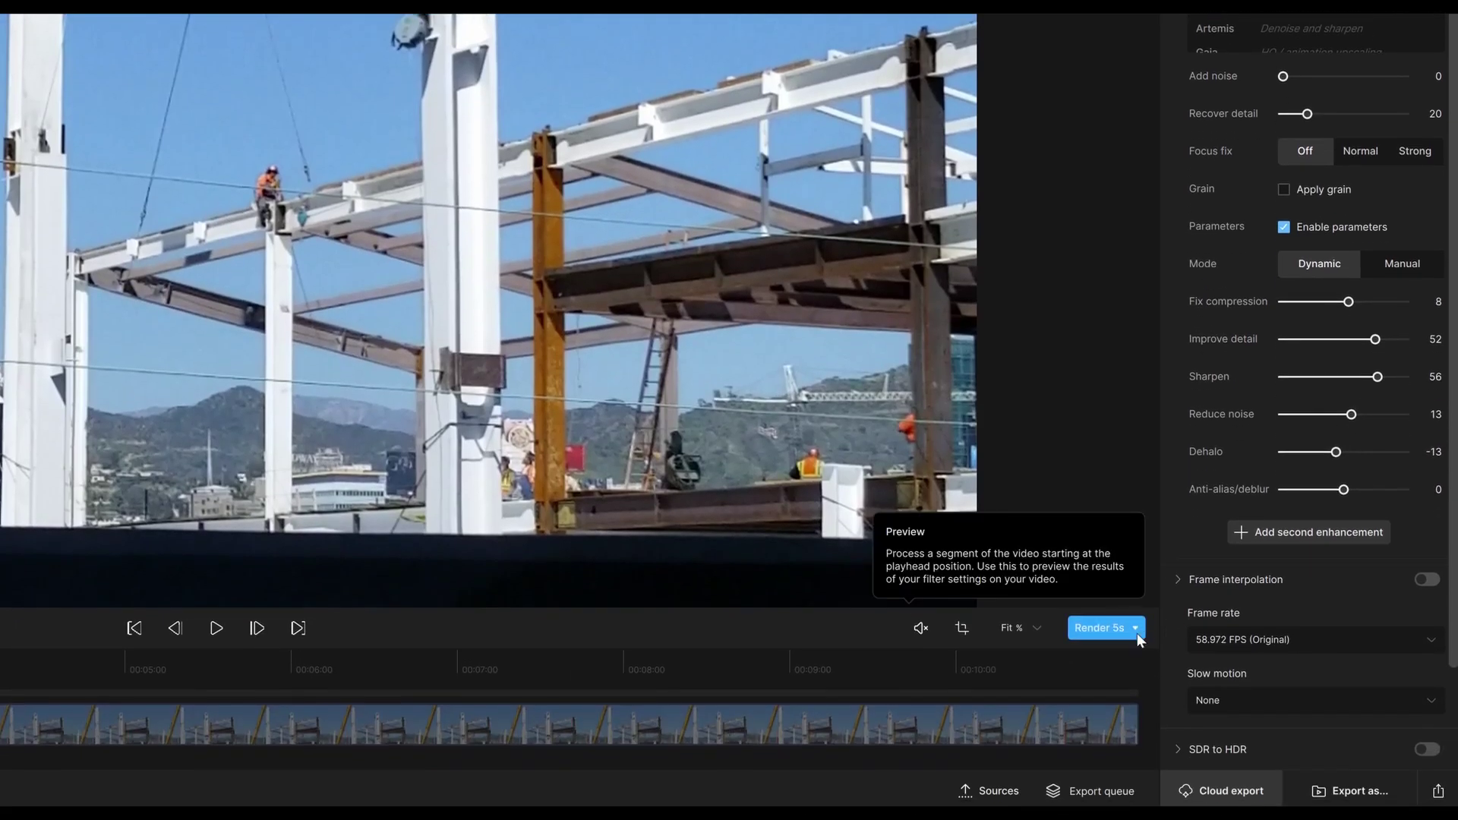
Render the "pro Man" preview from In to Out and place it side by side with "pro Auto" for comparison
{"action": "left_click", "coordinate": [1136, 629]}
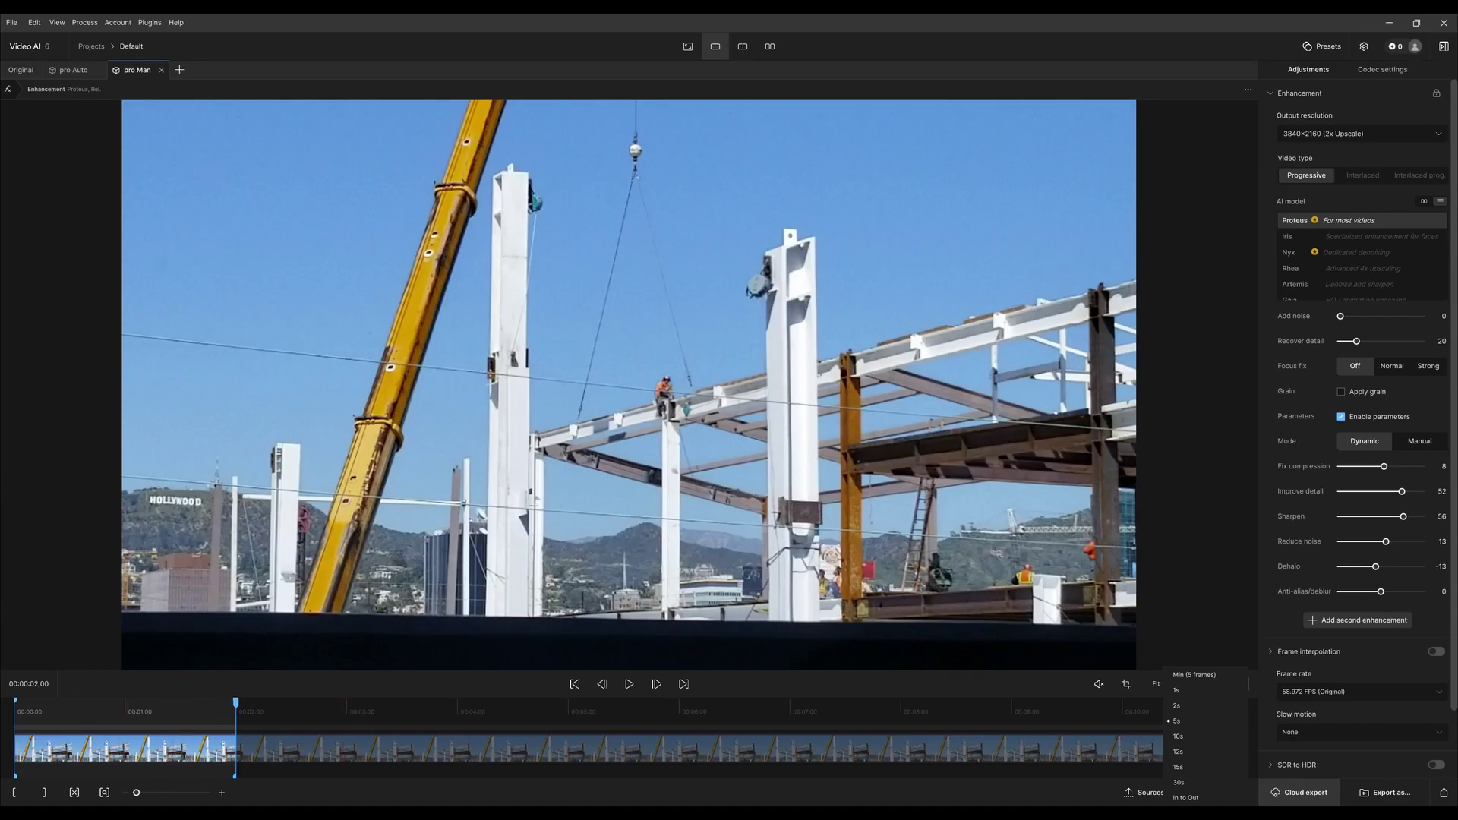
{"action": "left_click", "coordinate": [1185, 798]}
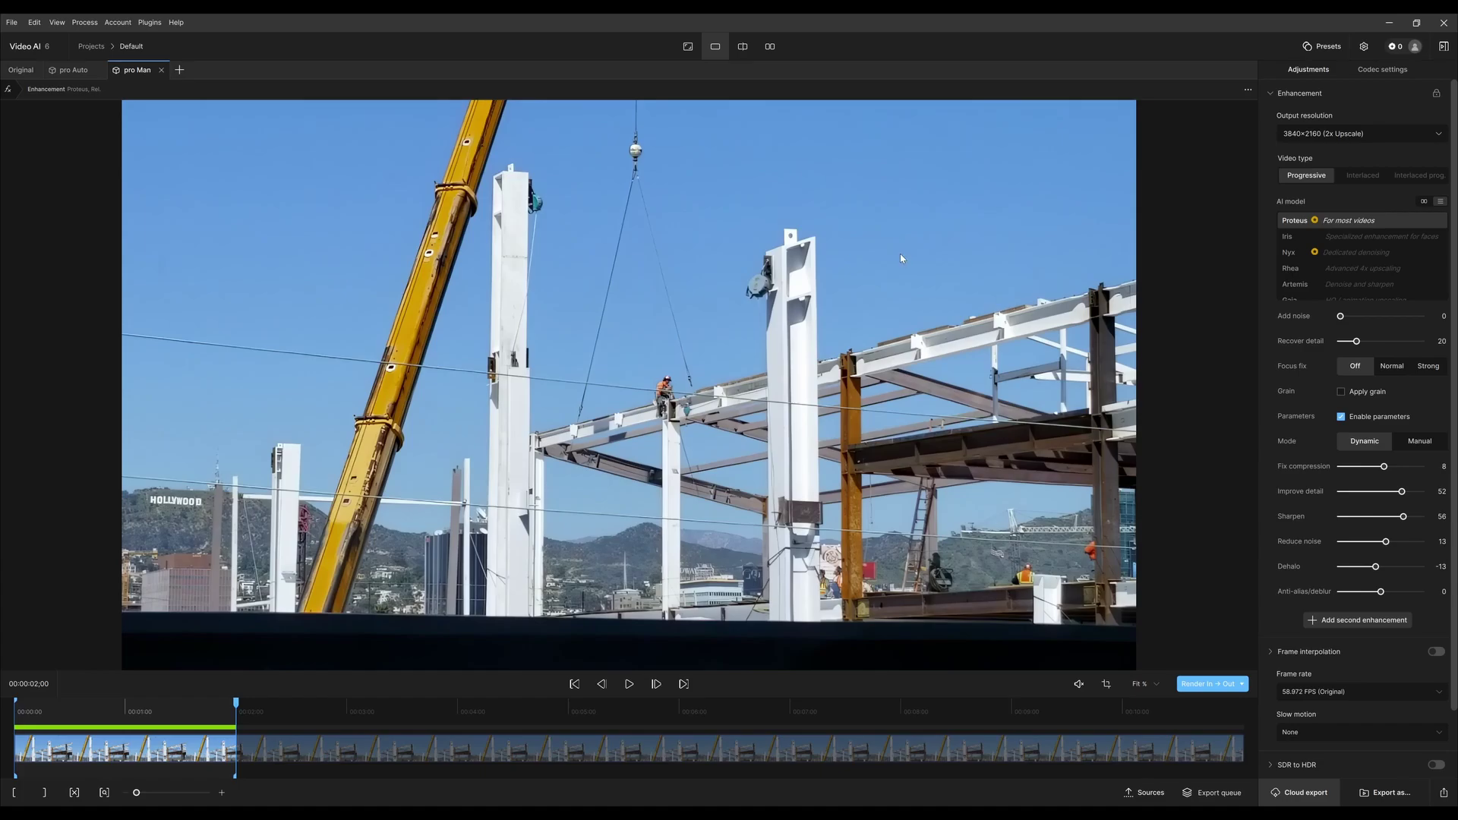
{"action": "key", "text": "ctrl+2"}
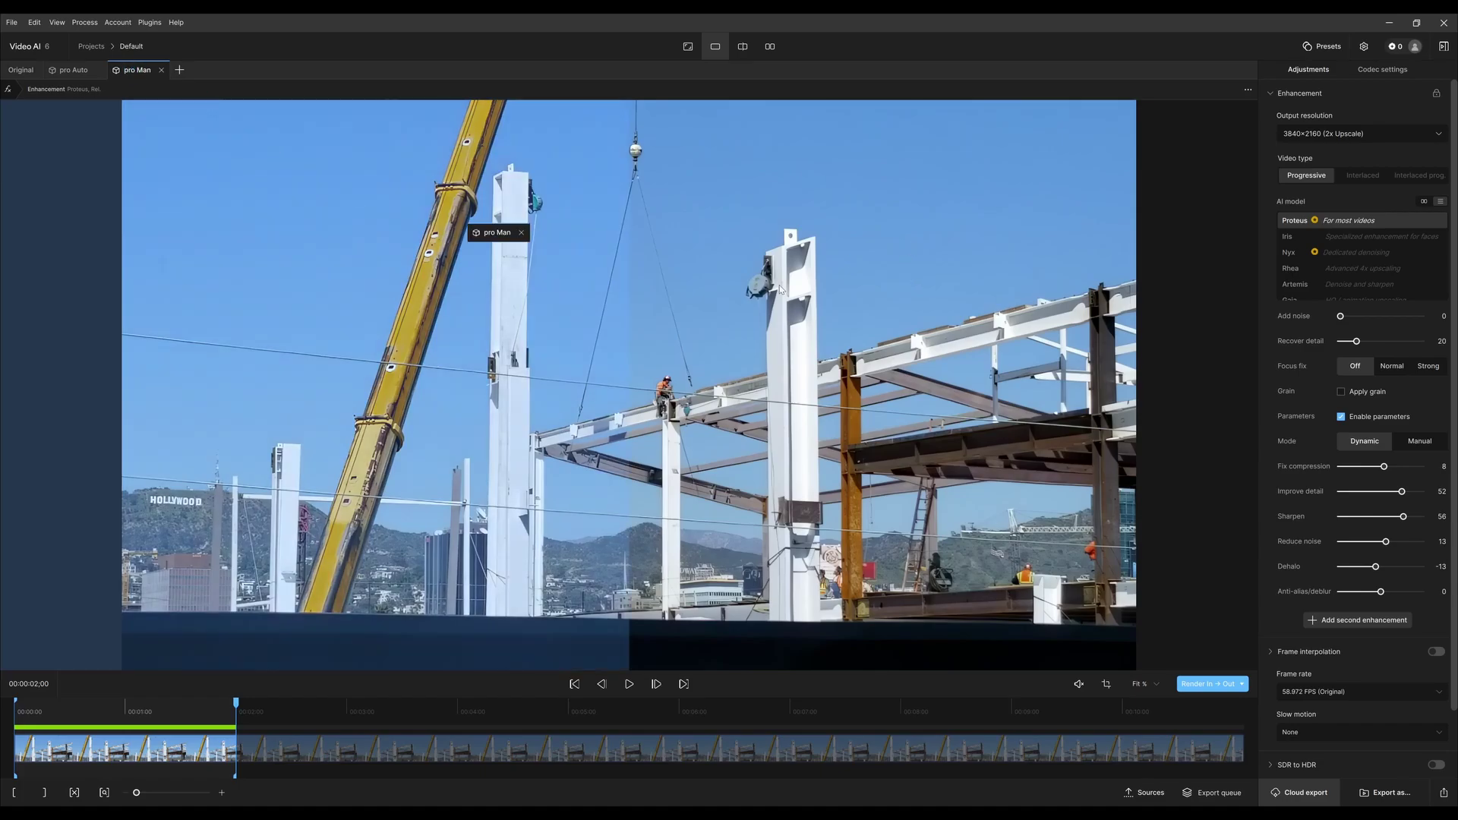
{"action": "key", "text": "ctrl+3"}
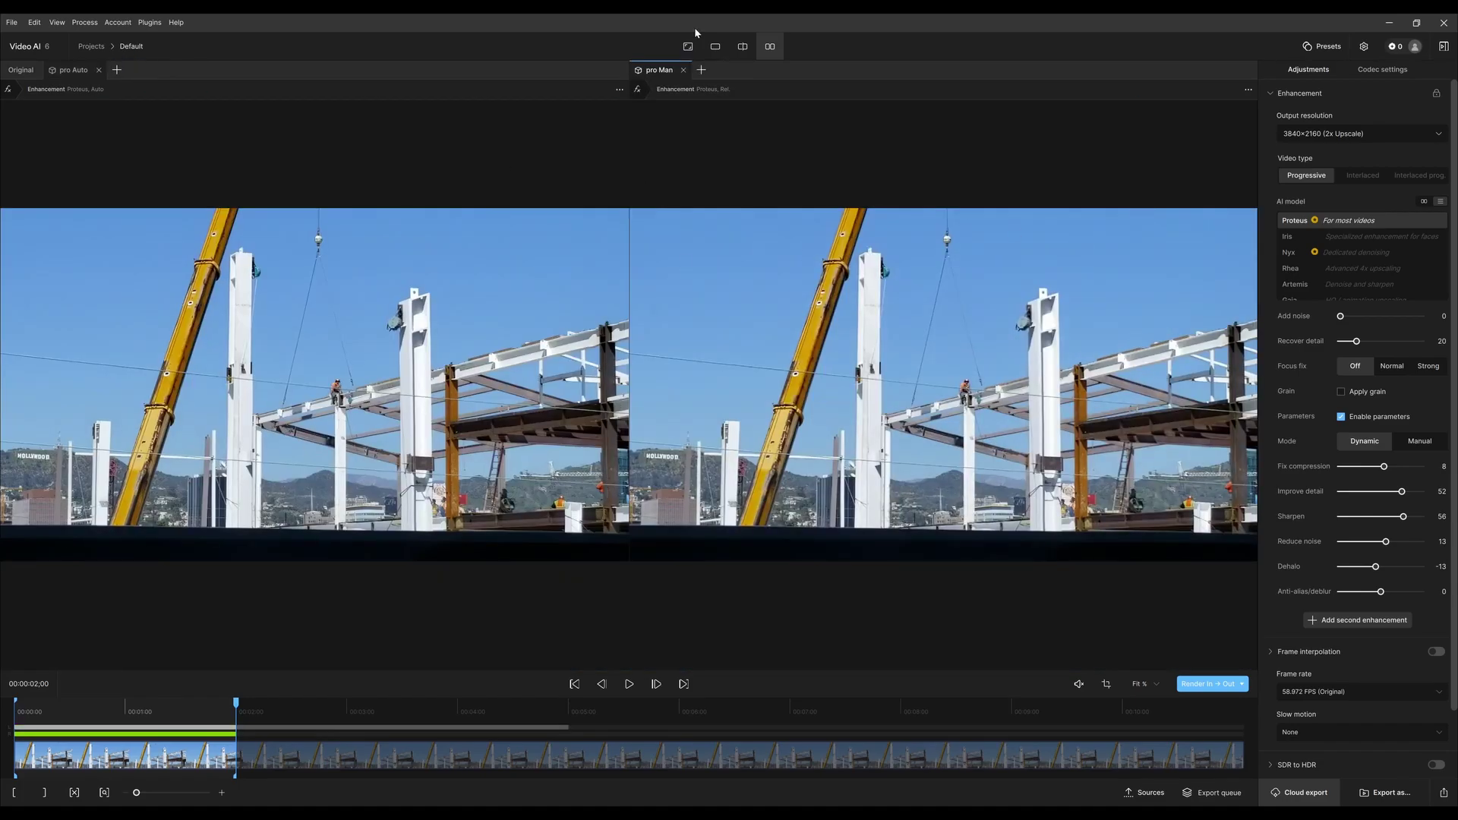
Compare the "pro Auto" and "pro Man" renders up close around the seated worker, the steel frame, the crane boom and the Hollywood sign
{"action": "scroll", "coordinate": [485, 414], "scroll_direction": "up", "scroll_amount": 5}
{"action": "left_click_drag", "start_coordinate": [485, 415], "coordinate": [392, 441]}
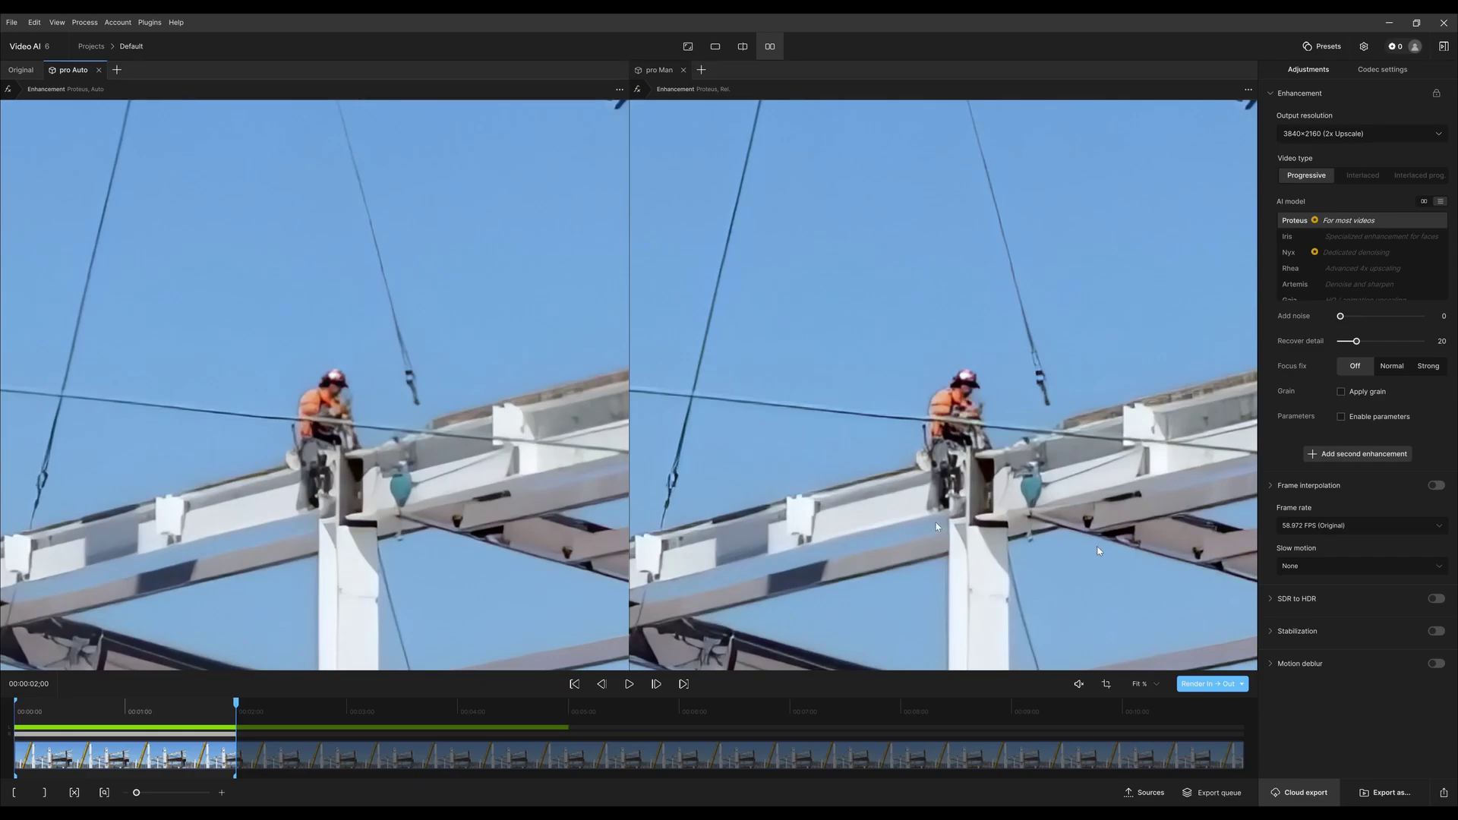
{"action": "scroll", "coordinate": [933, 511], "scroll_direction": "down", "scroll_amount": 5}
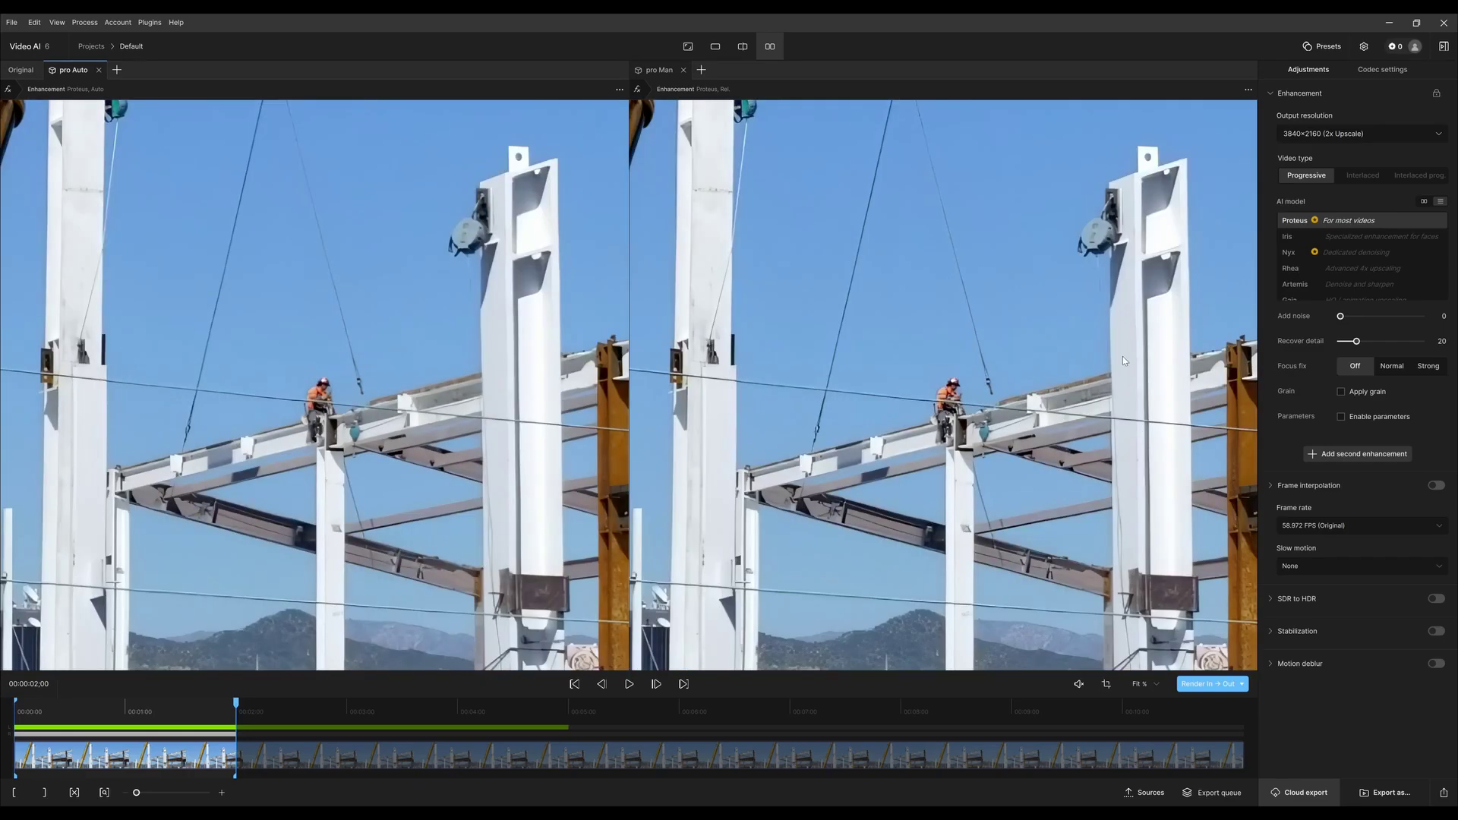
{"action": "left_click", "coordinate": [940, 539]}
{"action": "scroll", "coordinate": [913, 465], "scroll_direction": "up", "scroll_amount": 3}
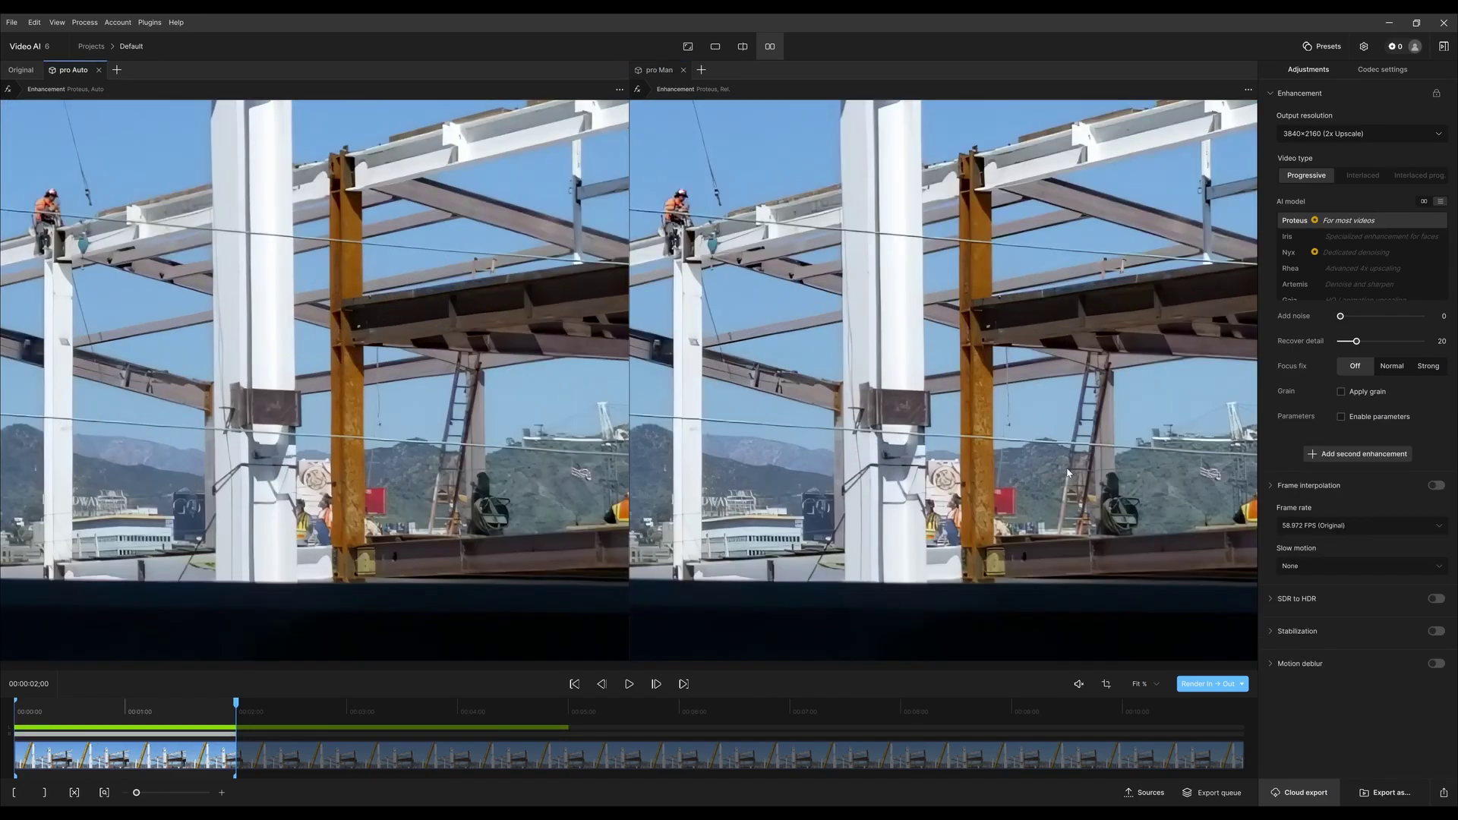
{"action": "scroll", "coordinate": [1067, 472], "scroll_direction": "up", "scroll_amount": 3}
{"action": "left_click", "coordinate": [972, 434]}
{"action": "mouse_move", "coordinate": [951, 442]}
{"action": "left_mouse_down"}
{"action": "mouse_move", "coordinate": [915, 489]}
{"action": "mouse_move", "coordinate": [870, 508]}
{"action": "mouse_move", "coordinate": [737, 480]}
{"action": "left_mouse_up"}
{"action": "left_click_drag", "start_coordinate": [836, 407], "coordinate": [1252, 396]}
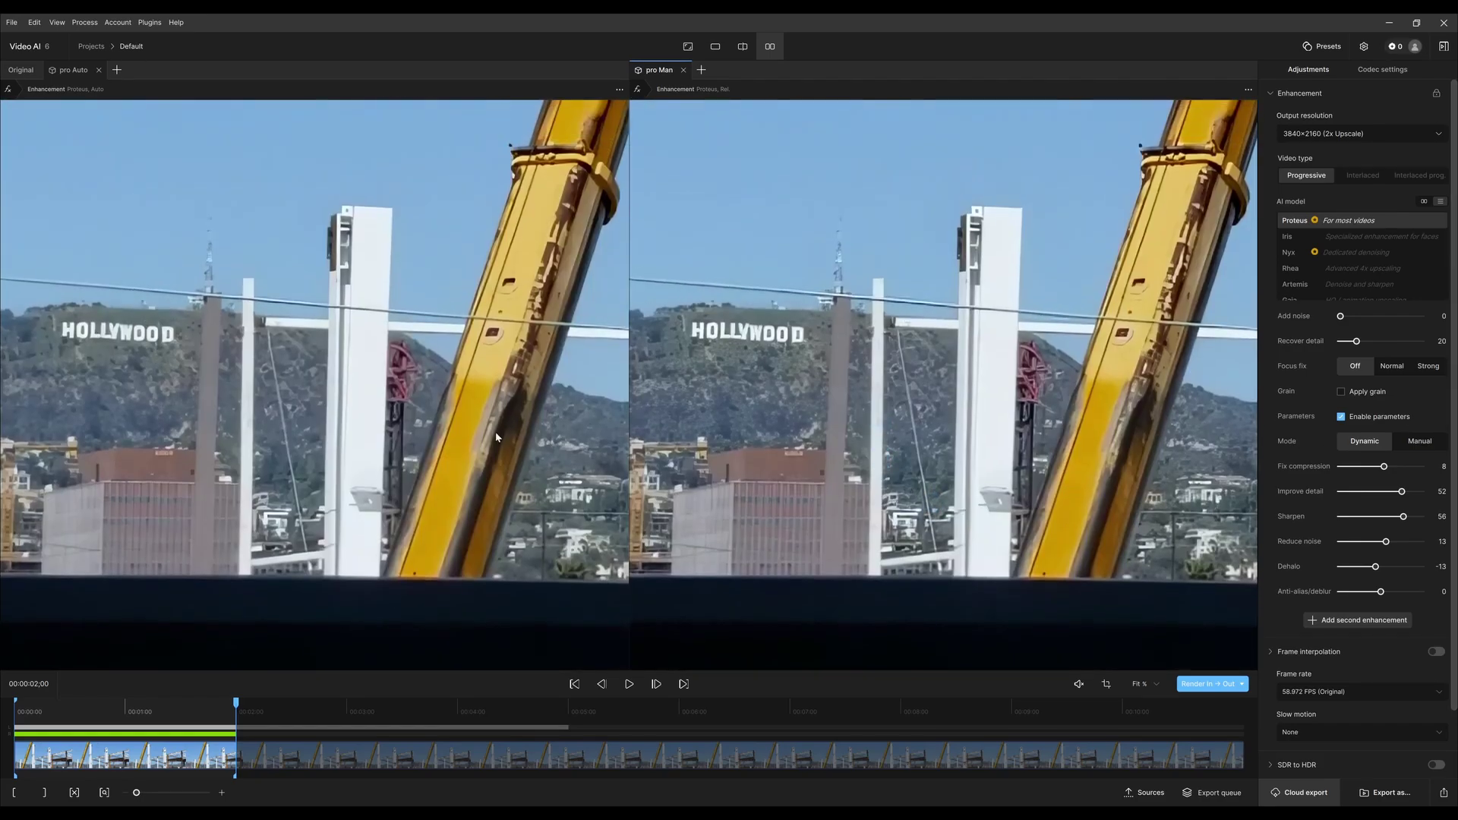
{"action": "scroll", "coordinate": [896, 486], "scroll_direction": "down", "scroll_amount": 5}
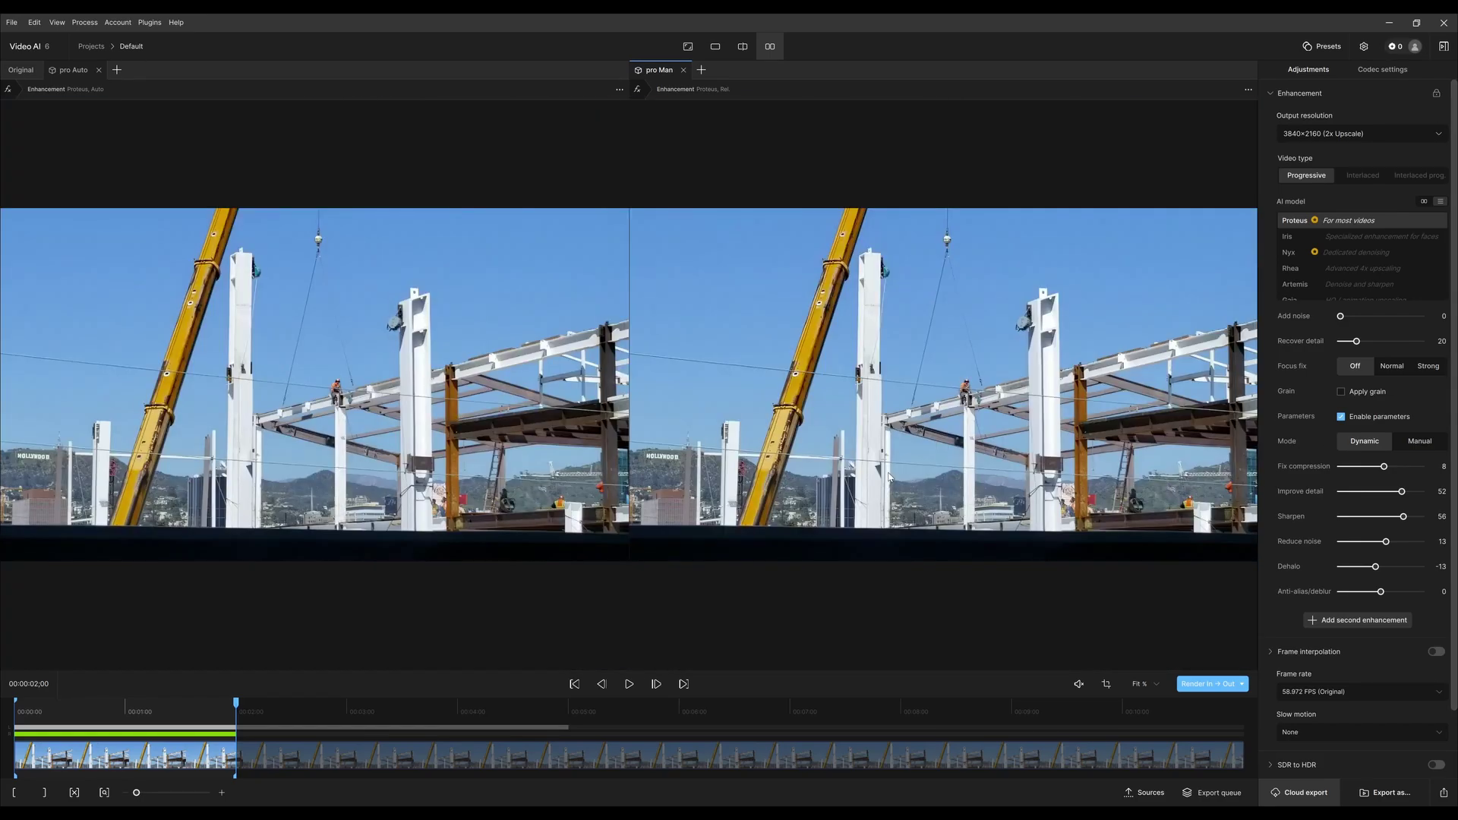
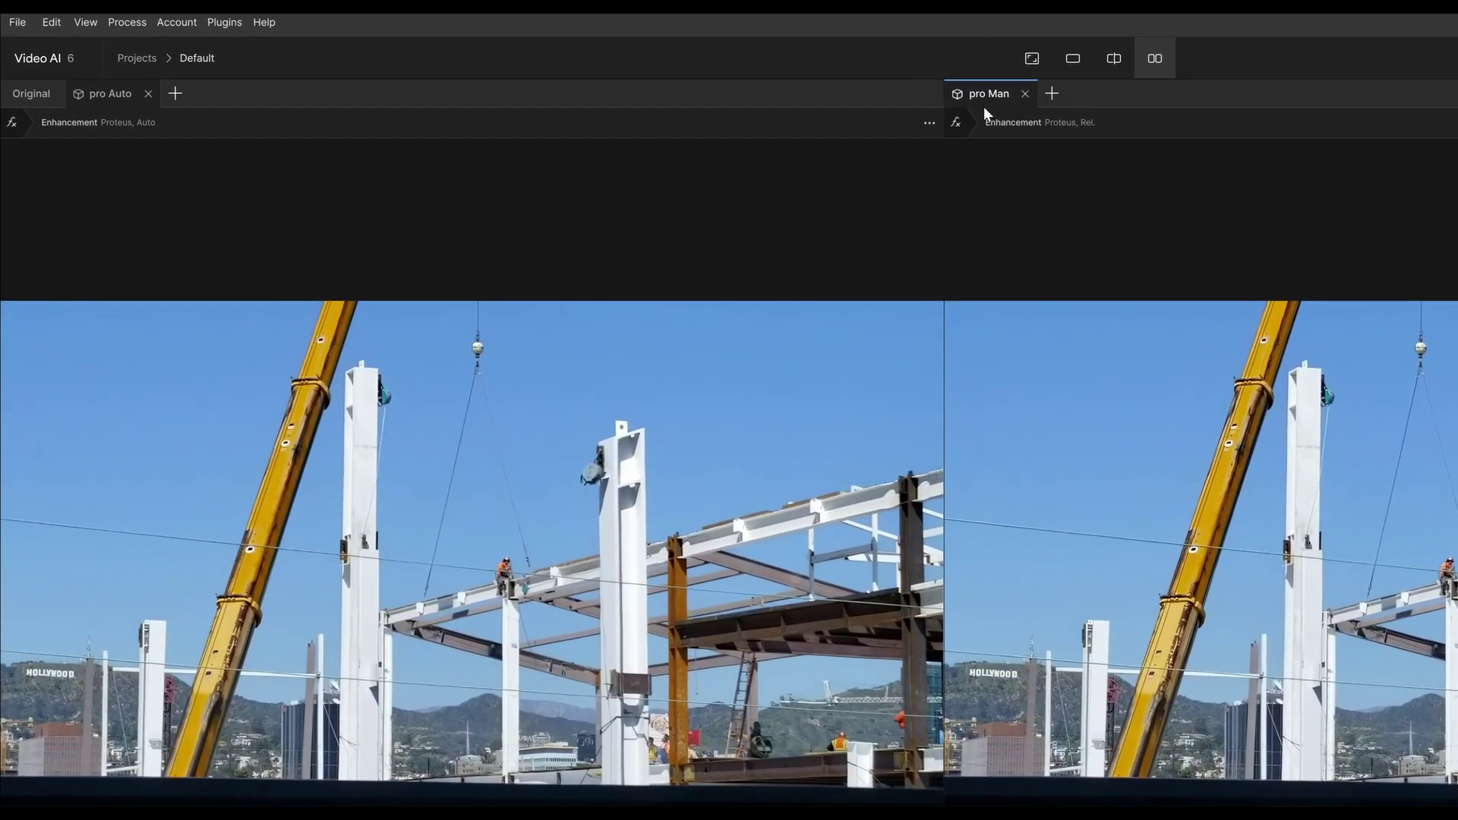
Add a new enhancement version with 2x Upscale output and the Rhea model, and render its preview from In to Out
{"action": "left_click", "coordinate": [175, 94]}
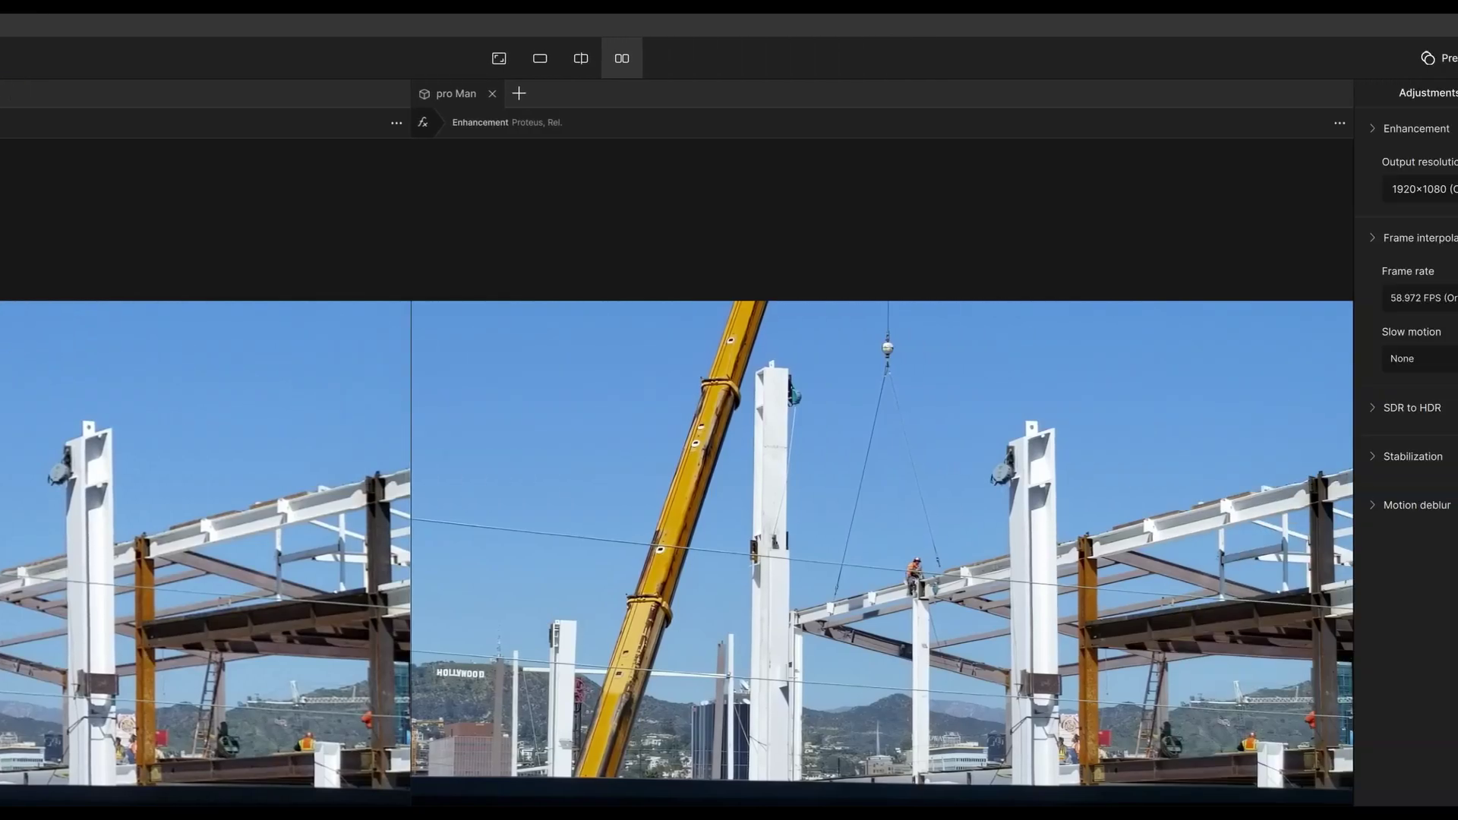
{"action": "left_click", "coordinate": [1425, 188]}
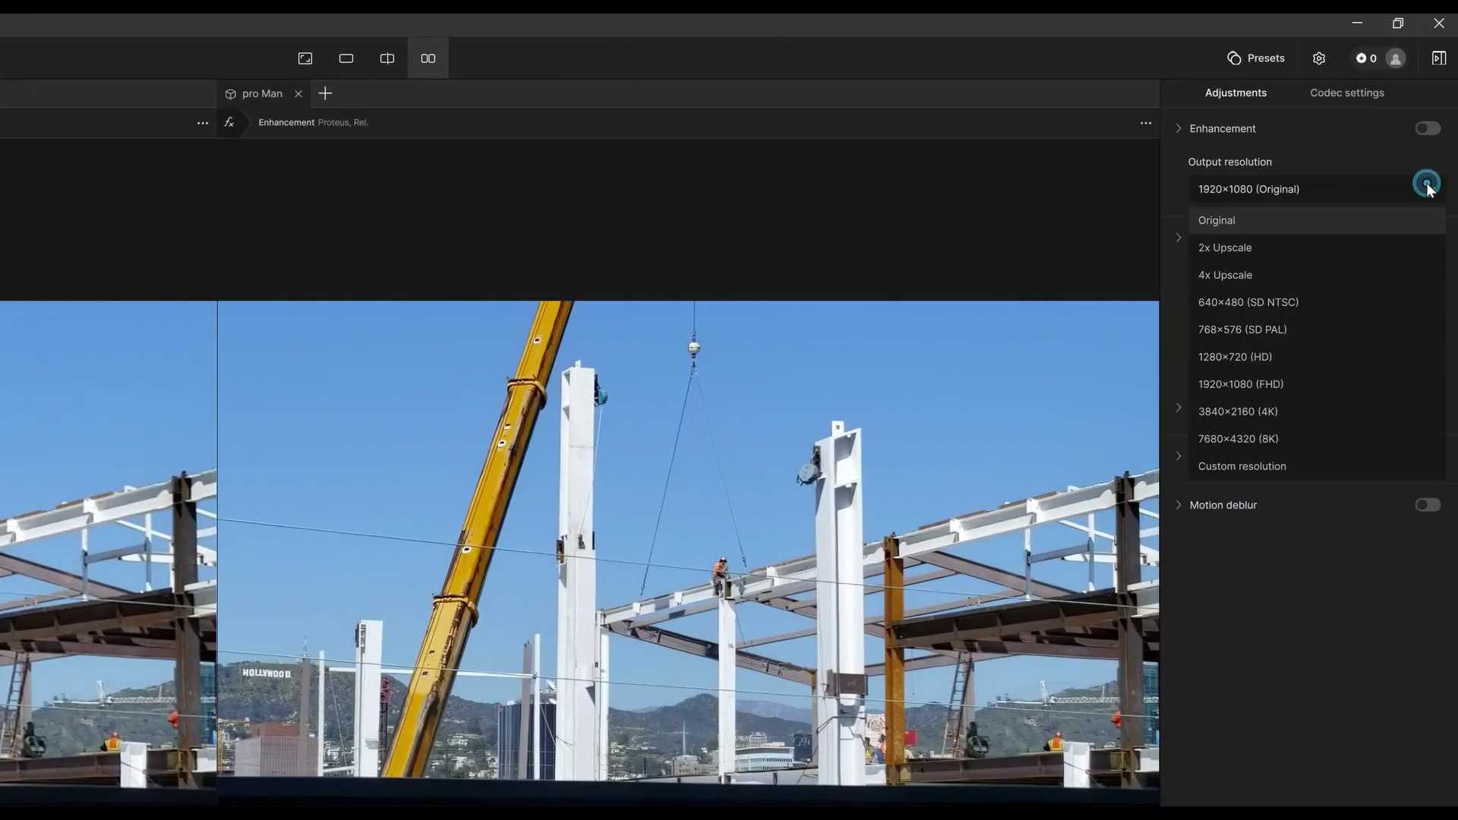
{"action": "left_click", "coordinate": [1288, 251]}
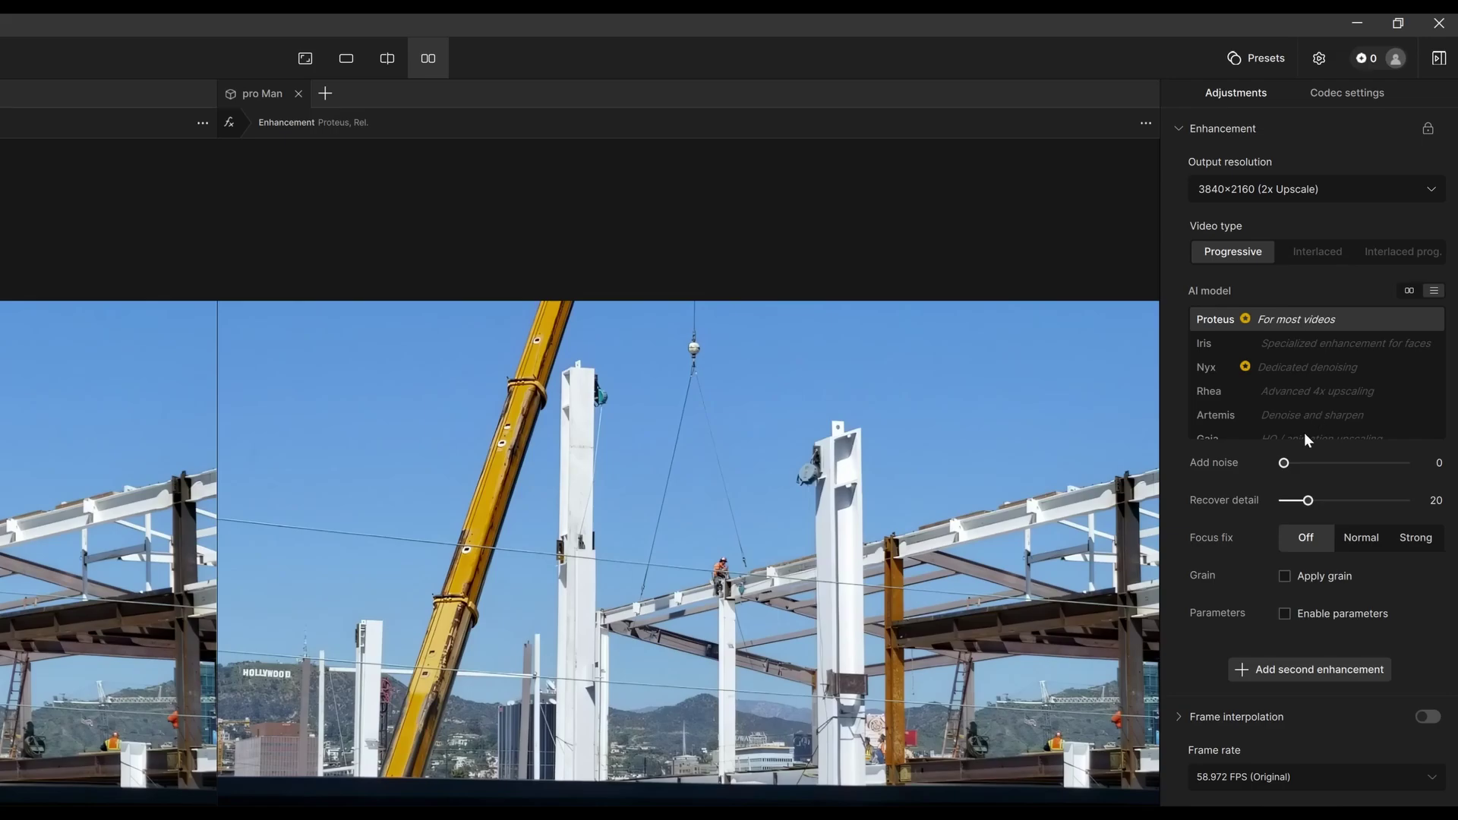
{"action": "left_click", "coordinate": [1303, 386]}
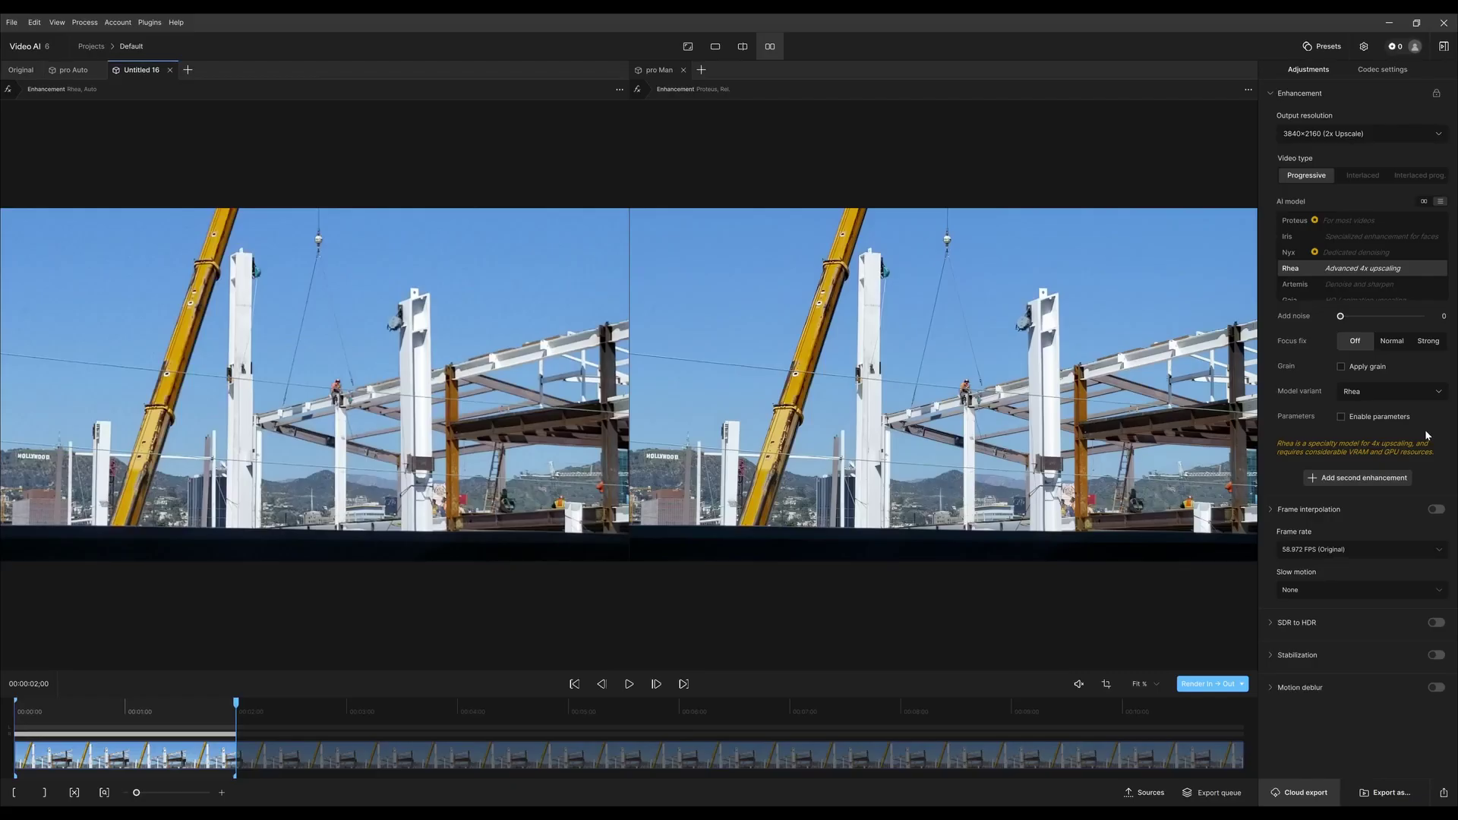
{"action": "left_click", "coordinate": [1202, 685]}
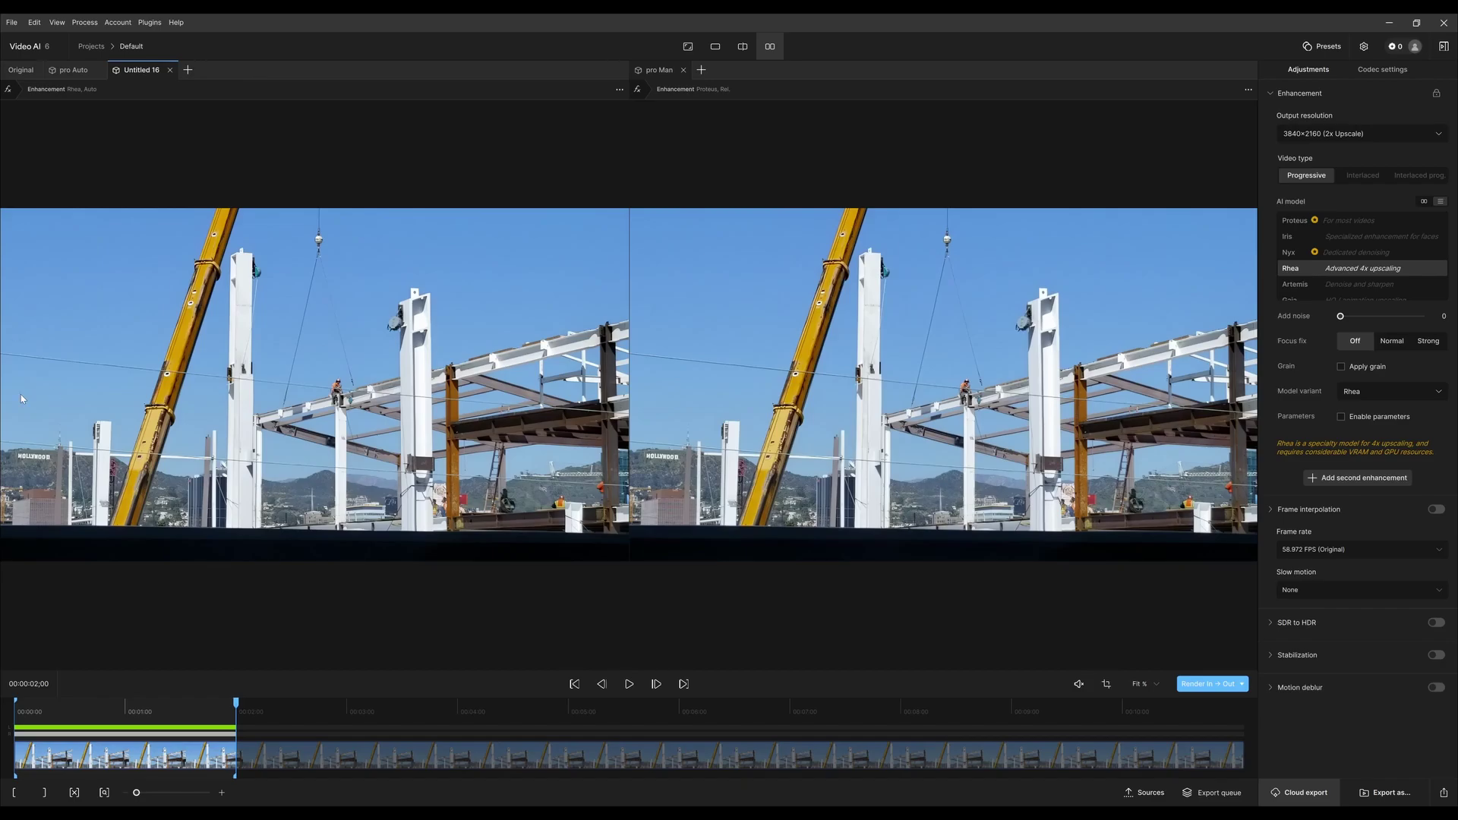
Compare the Rhea render with "pro Man" up close on the worker, hillside buildings, crane boom and steel beams
{"action": "scroll", "coordinate": [289, 395], "scroll_direction": "up", "scroll_amount": 5}
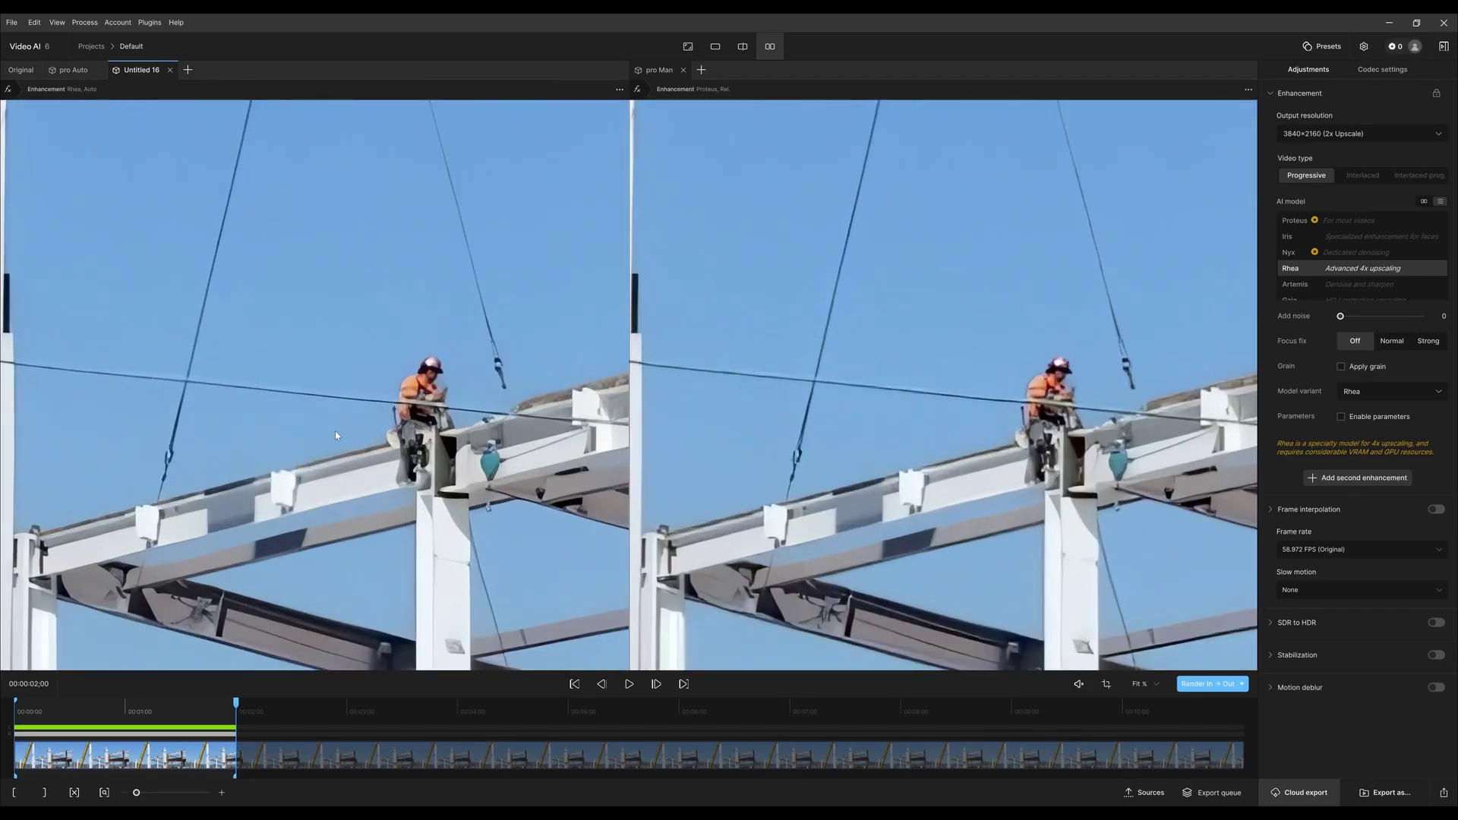
{"action": "left_click_drag", "start_coordinate": [335, 435], "coordinate": [305, 458]}
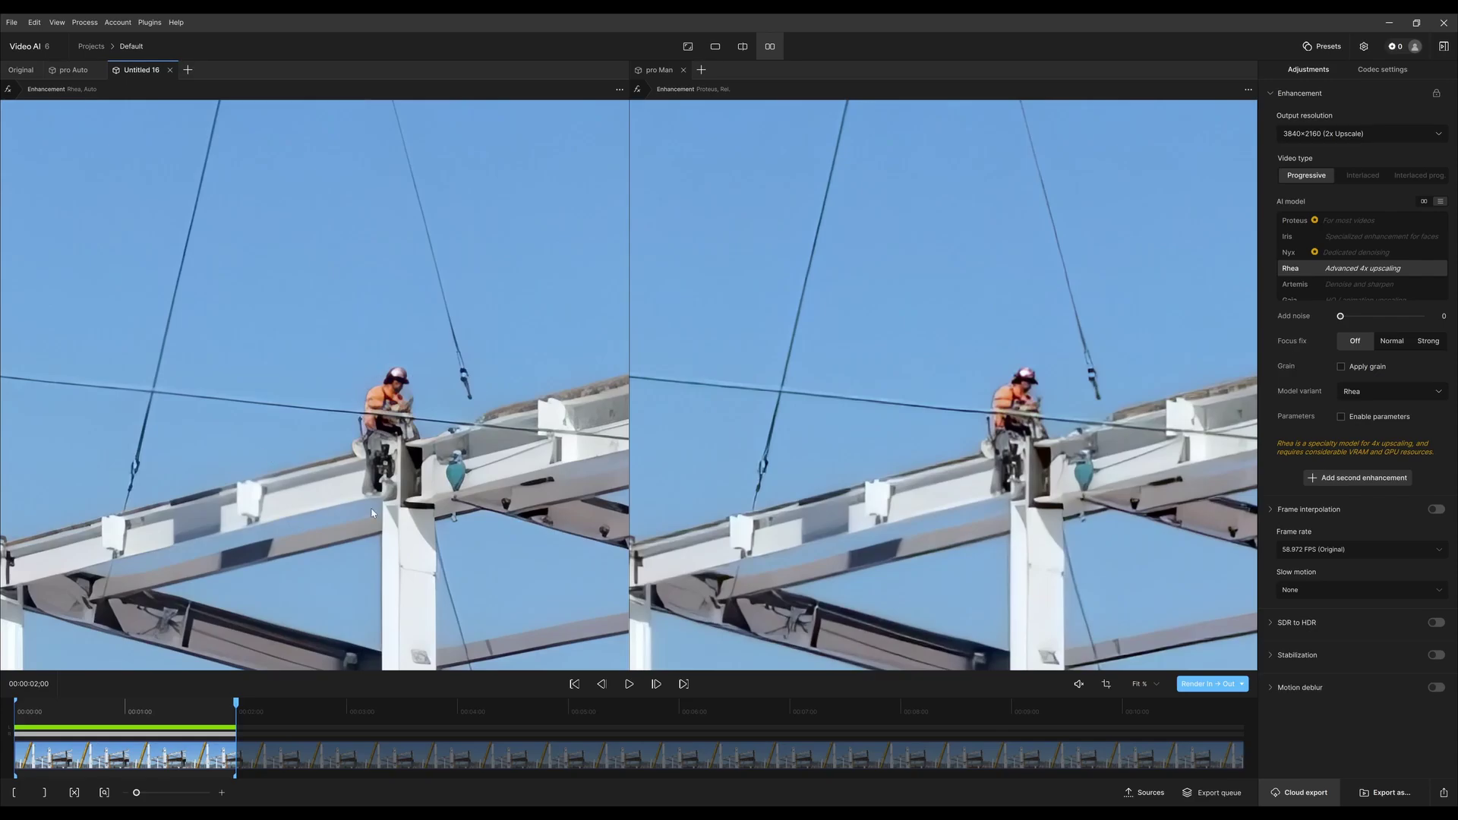
{"action": "left_click_drag", "start_coordinate": [300, 491], "coordinate": [239, 507]}
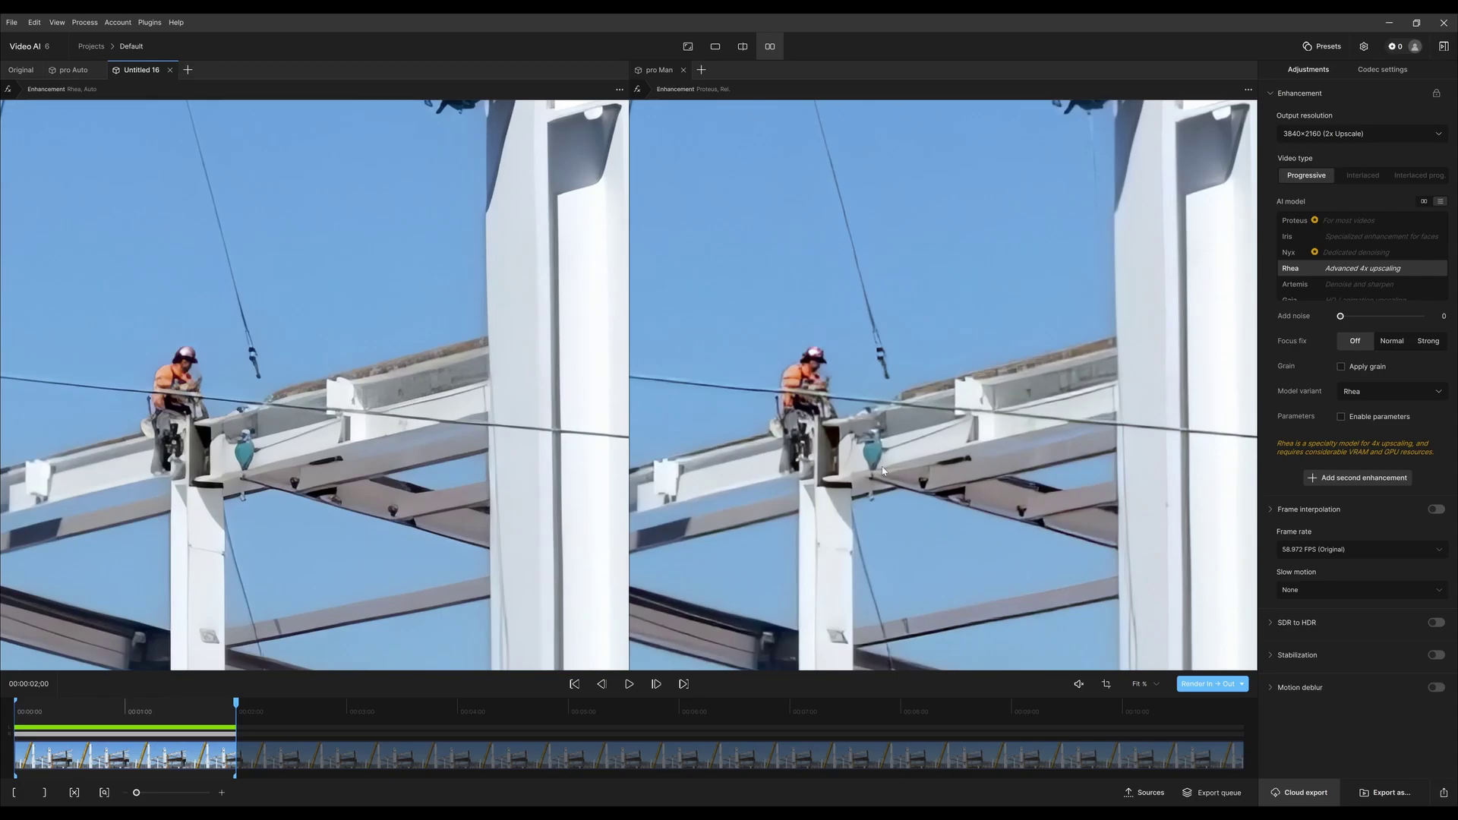
{"action": "scroll", "coordinate": [817, 366], "scroll_direction": "down", "scroll_amount": 3}
{"action": "left_click_drag", "start_coordinate": [817, 366], "coordinate": [918, 431]}
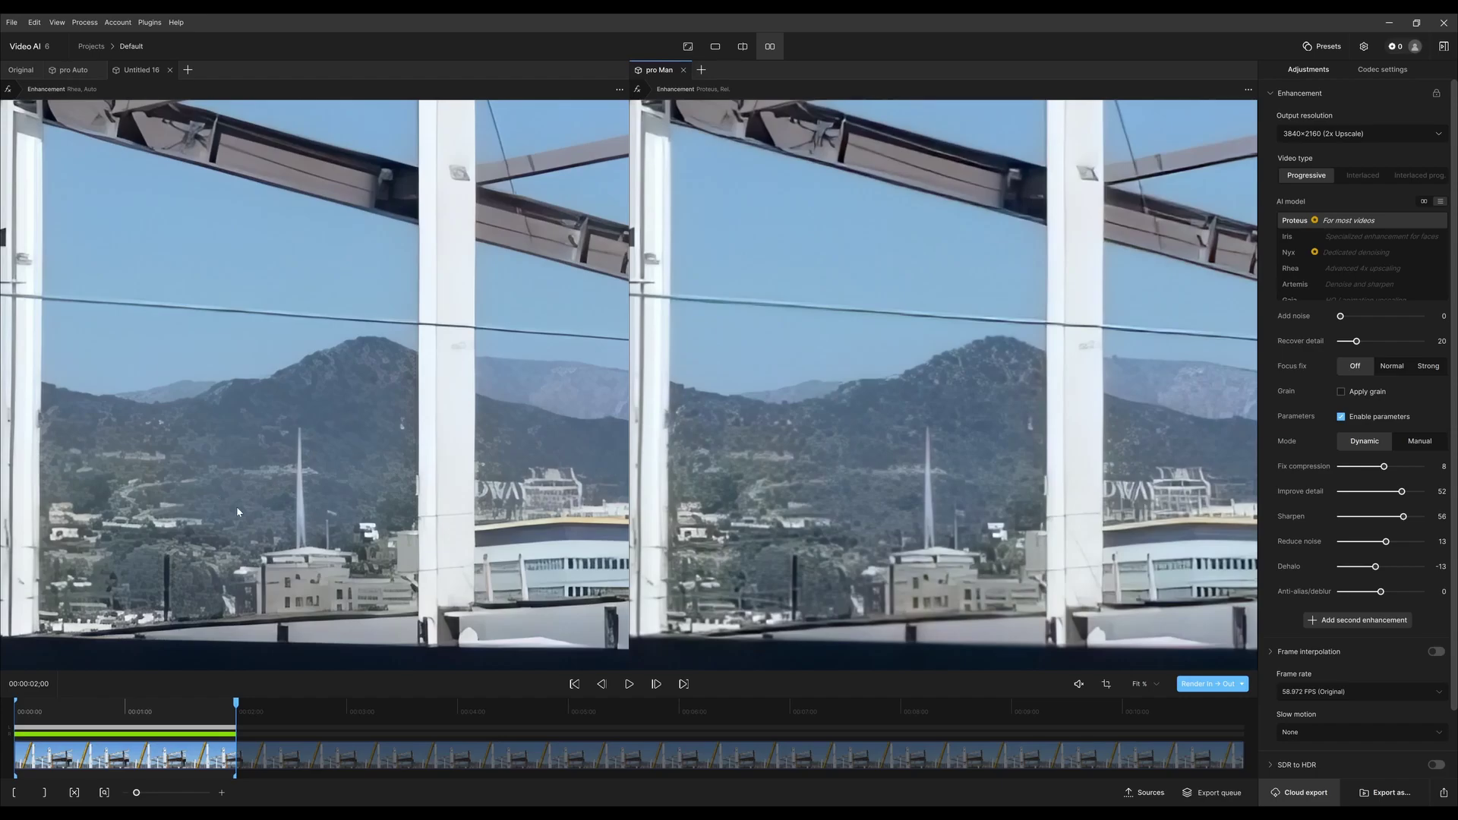
{"action": "scroll", "coordinate": [238, 513], "scroll_direction": "up", "scroll_amount": 3}
{"action": "left_click", "coordinate": [209, 483]}
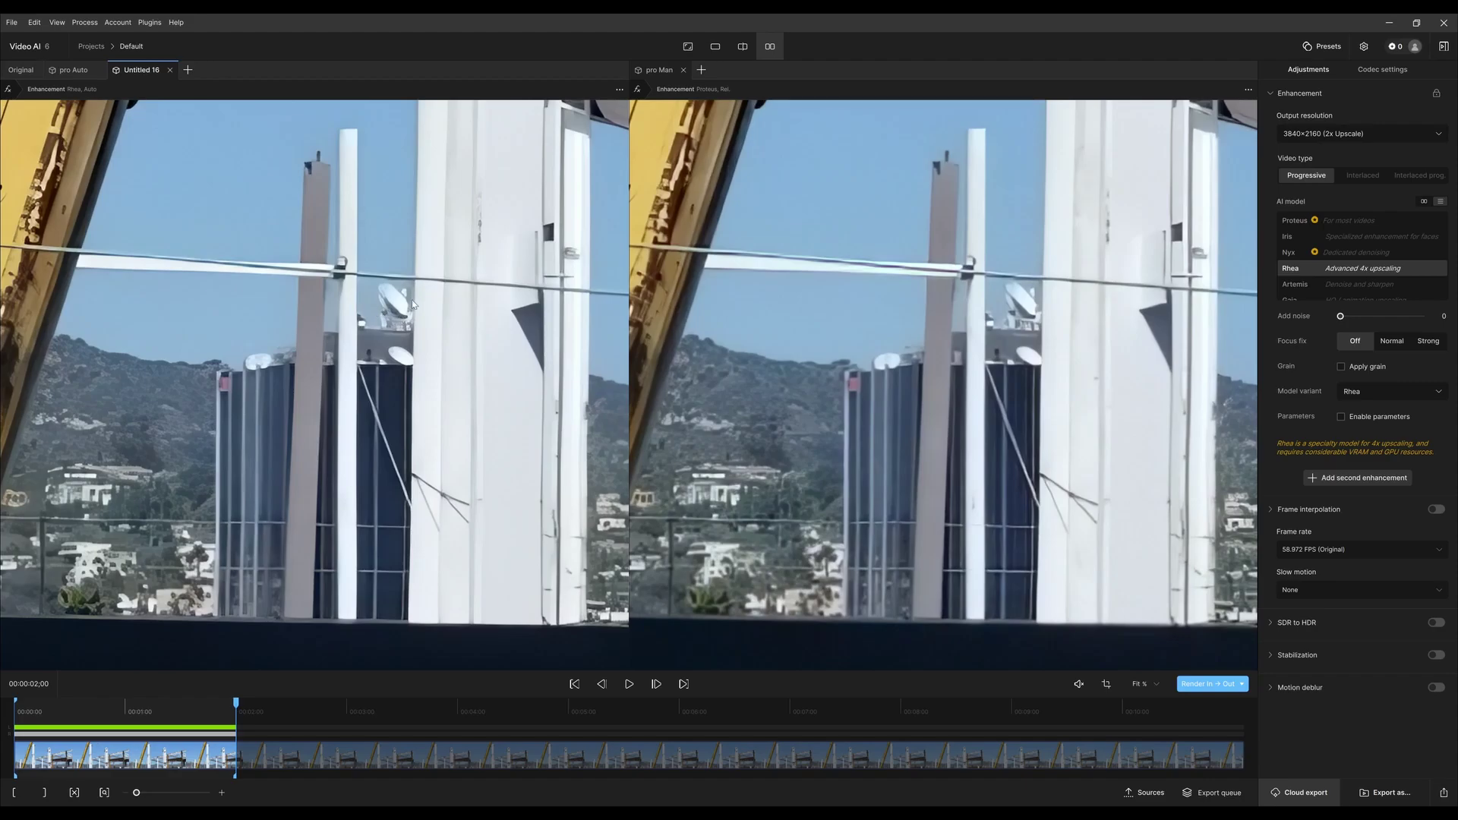
{"action": "left_click_drag", "start_coordinate": [184, 449], "coordinate": [510, 448]}
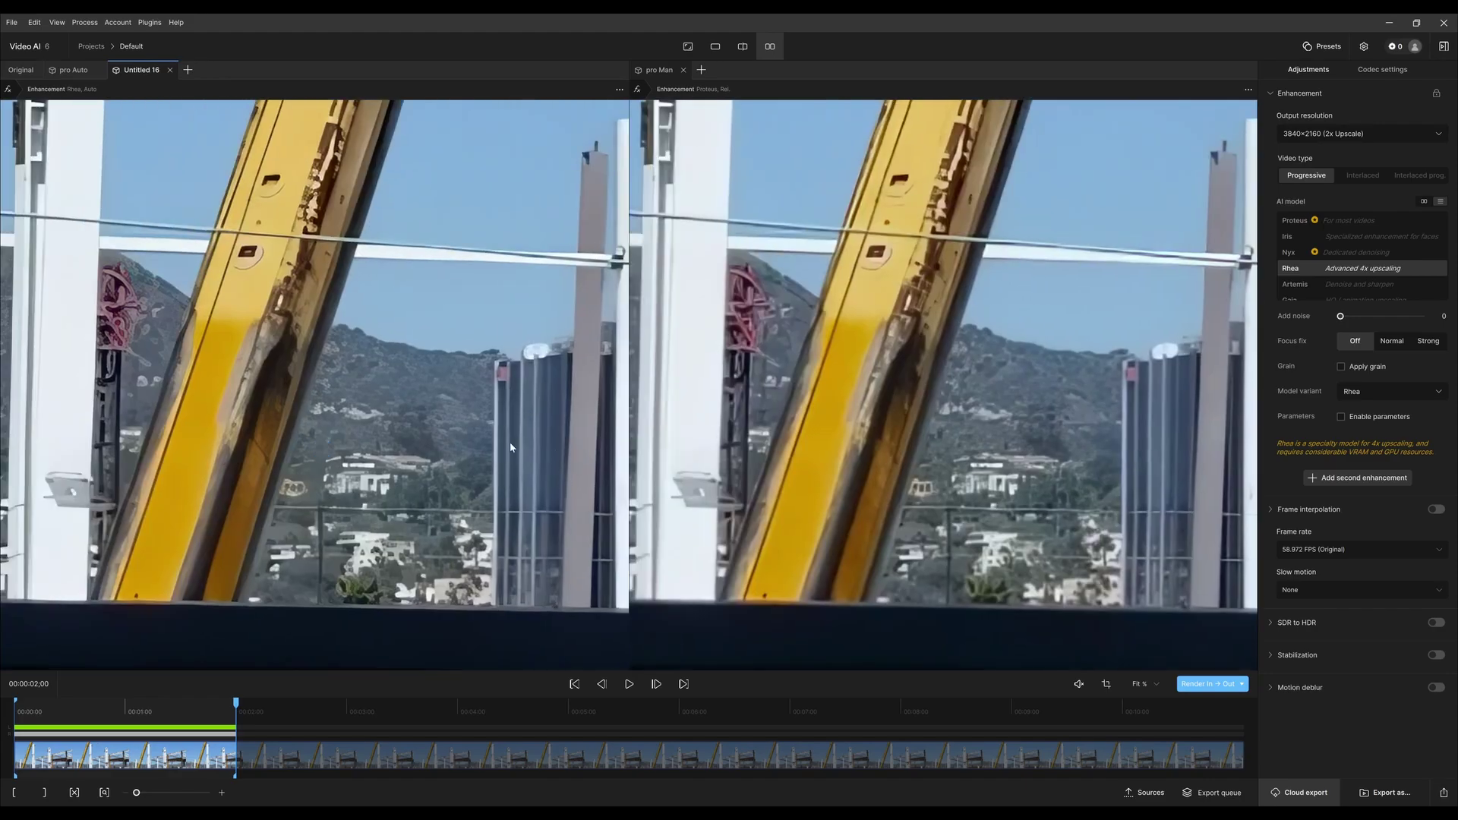
{"action": "scroll", "coordinate": [316, 456], "scroll_direction": "up", "scroll_amount": 3}
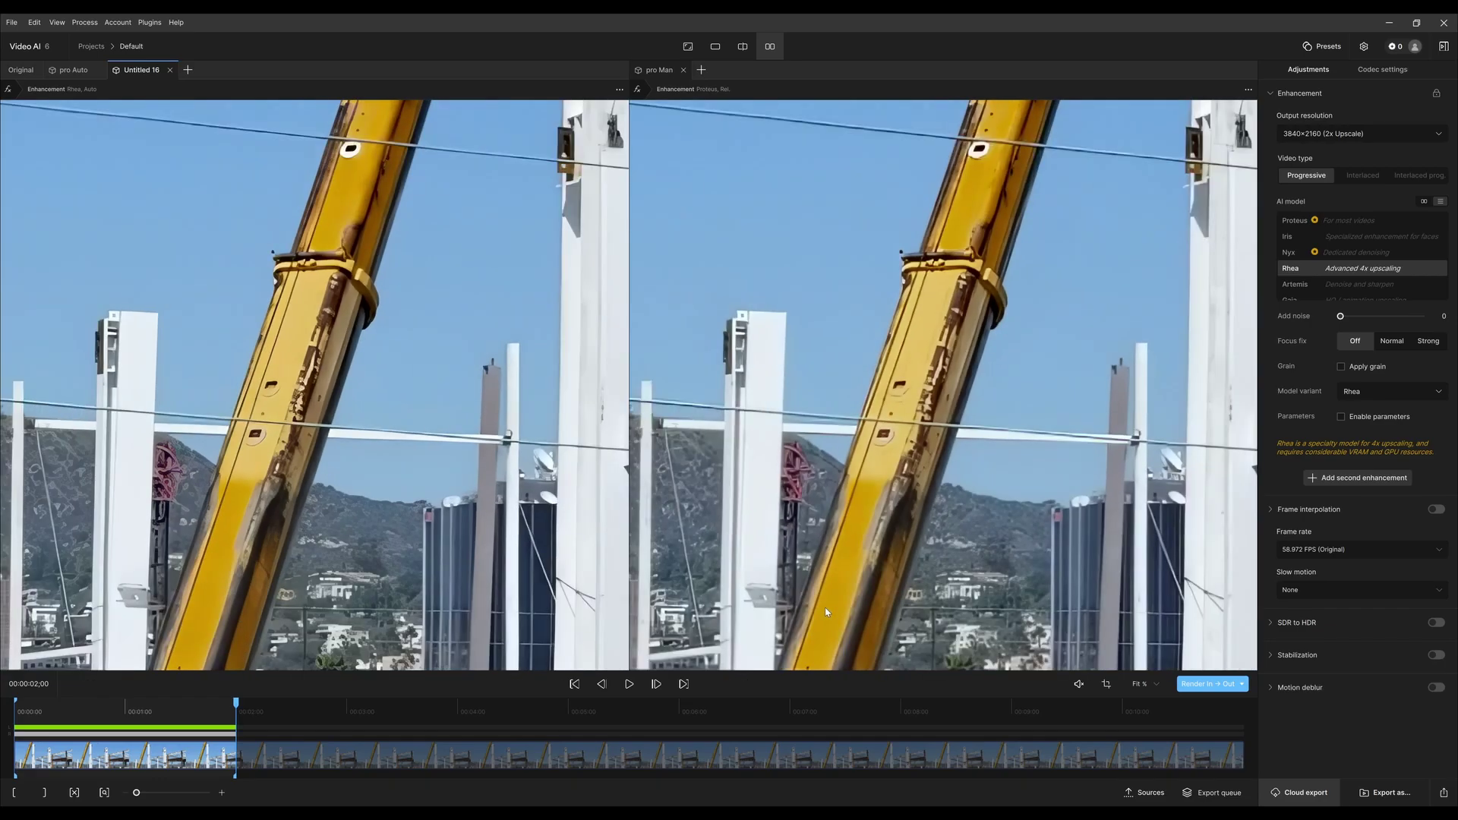
{"action": "left_click", "coordinate": [866, 283]}
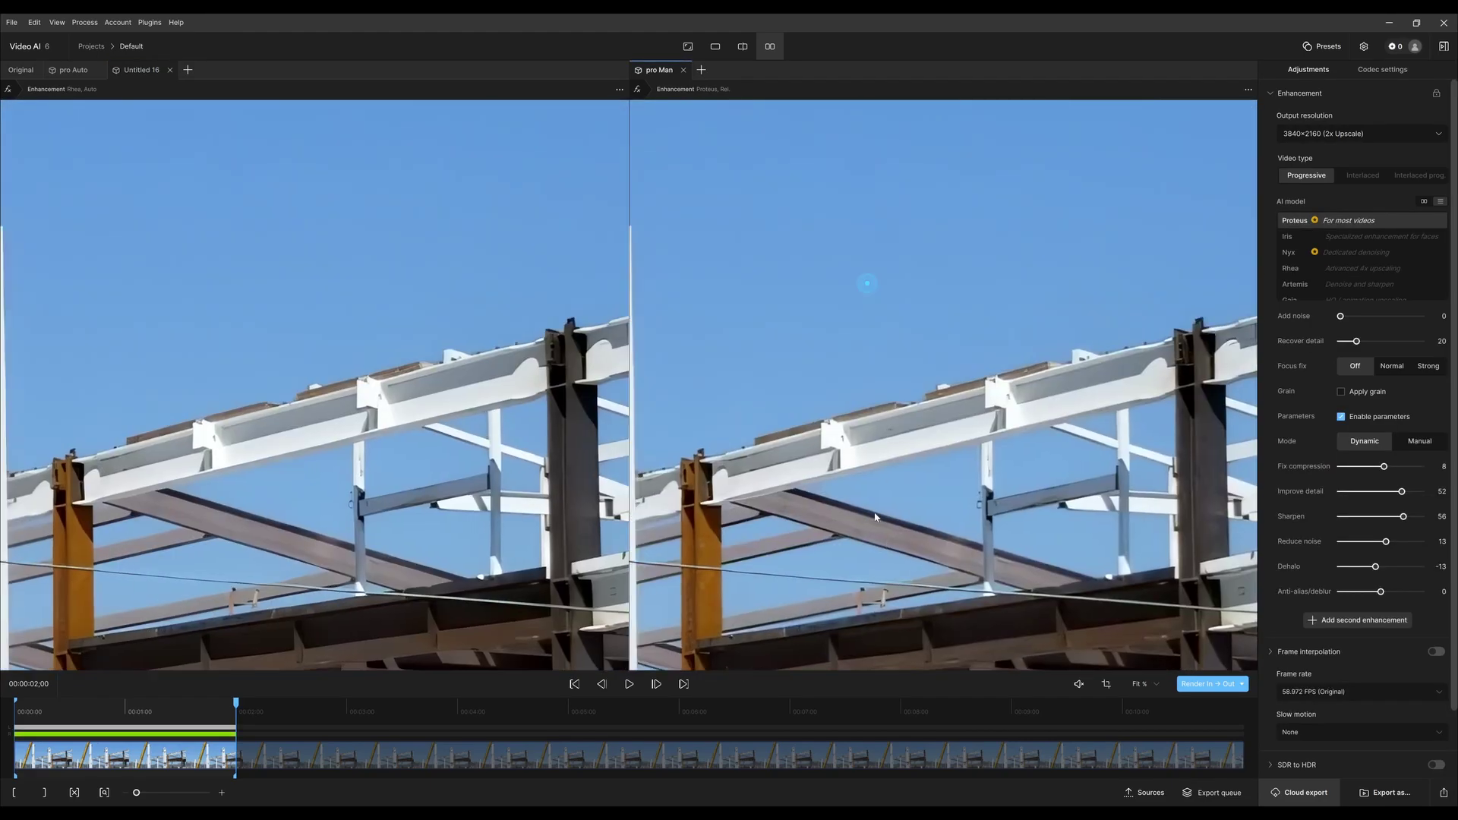
{"action": "scroll", "coordinate": [835, 507], "scroll_direction": "down", "scroll_amount": 4}
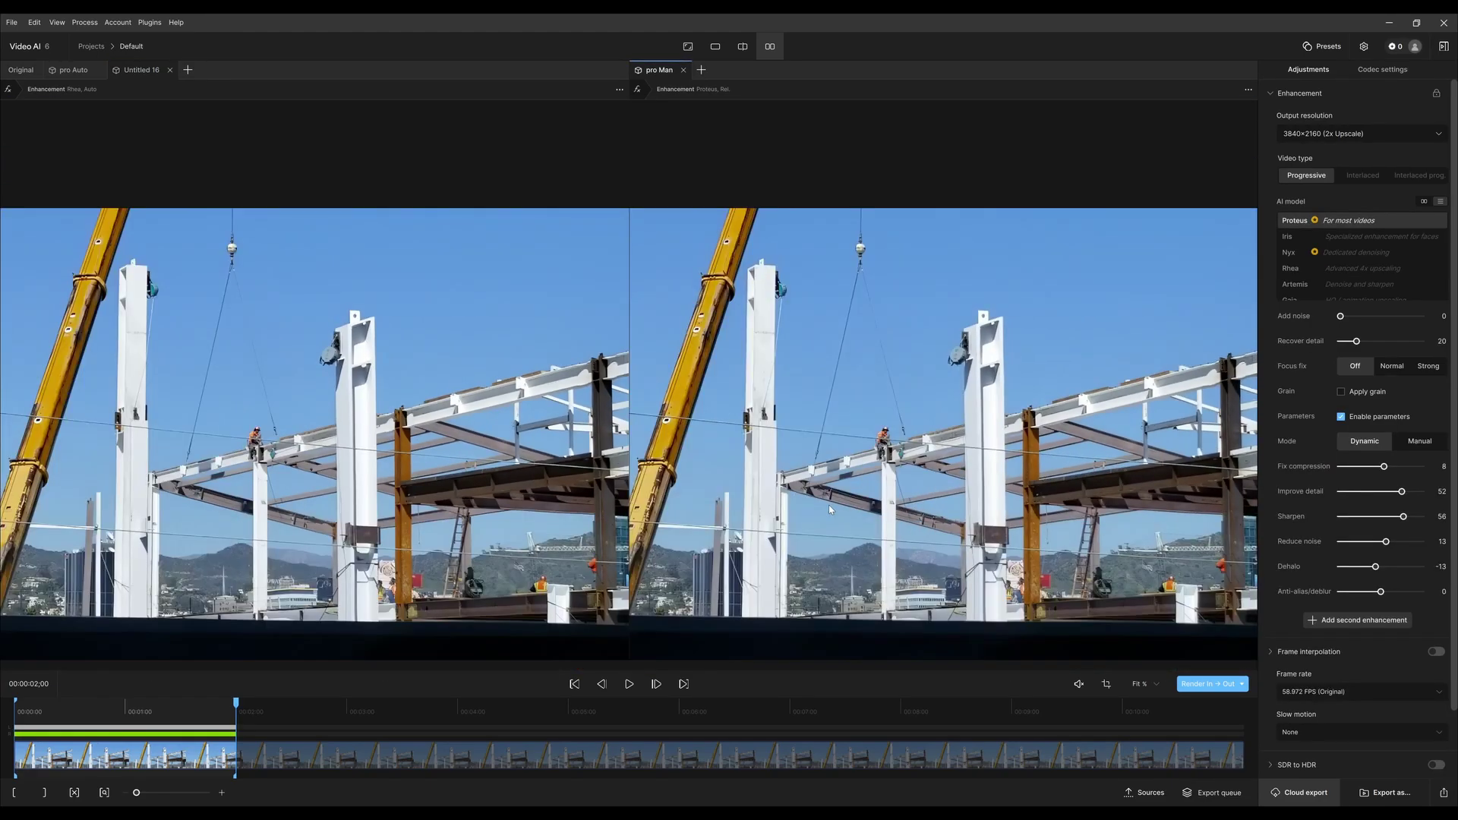
{"action": "scroll", "coordinate": [809, 503], "scroll_direction": "down", "scroll_amount": 2}
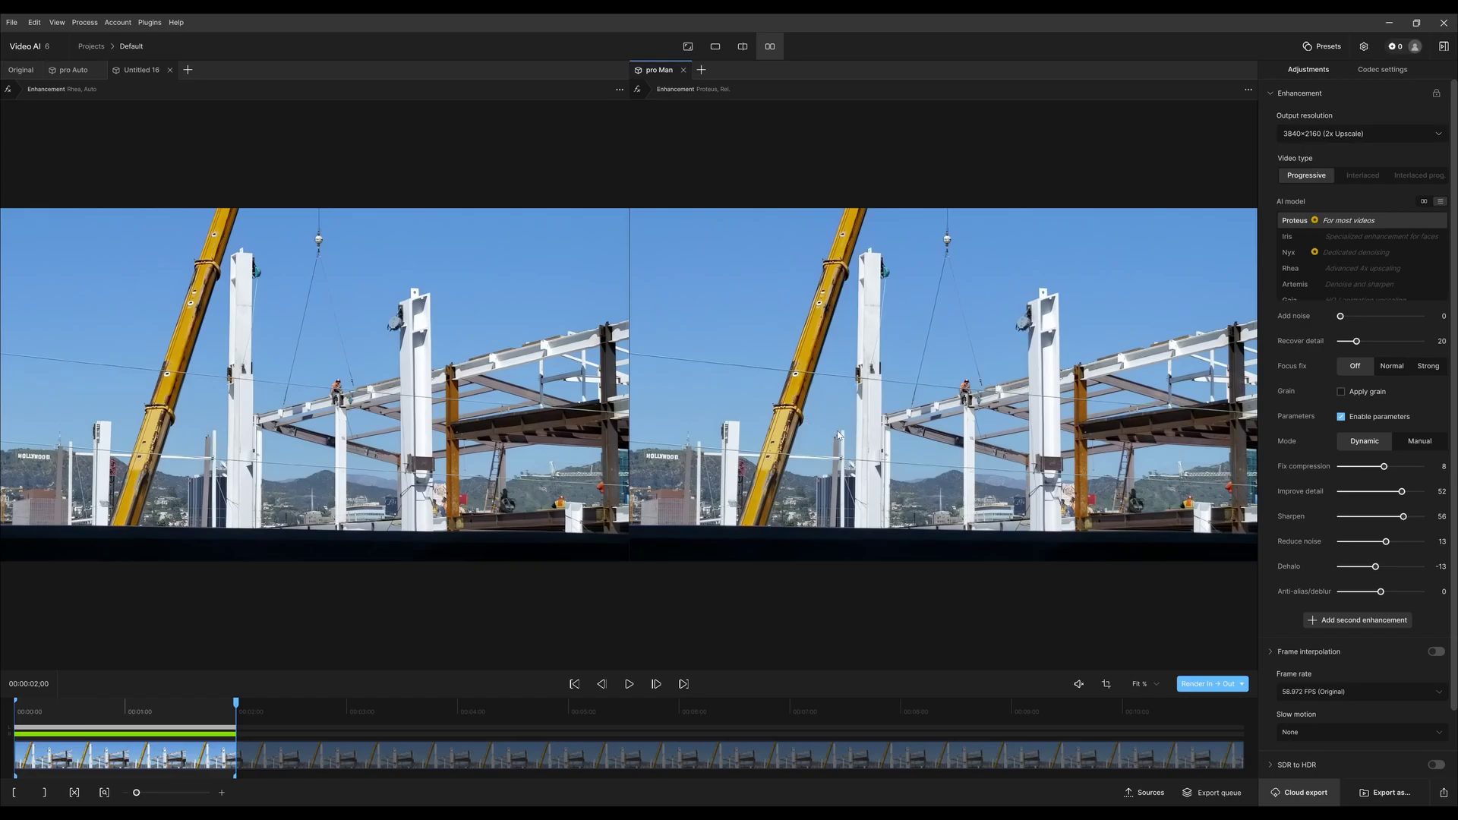
{"action": "scroll", "coordinate": [398, 437], "scroll_direction": "up", "scroll_amount": 3}
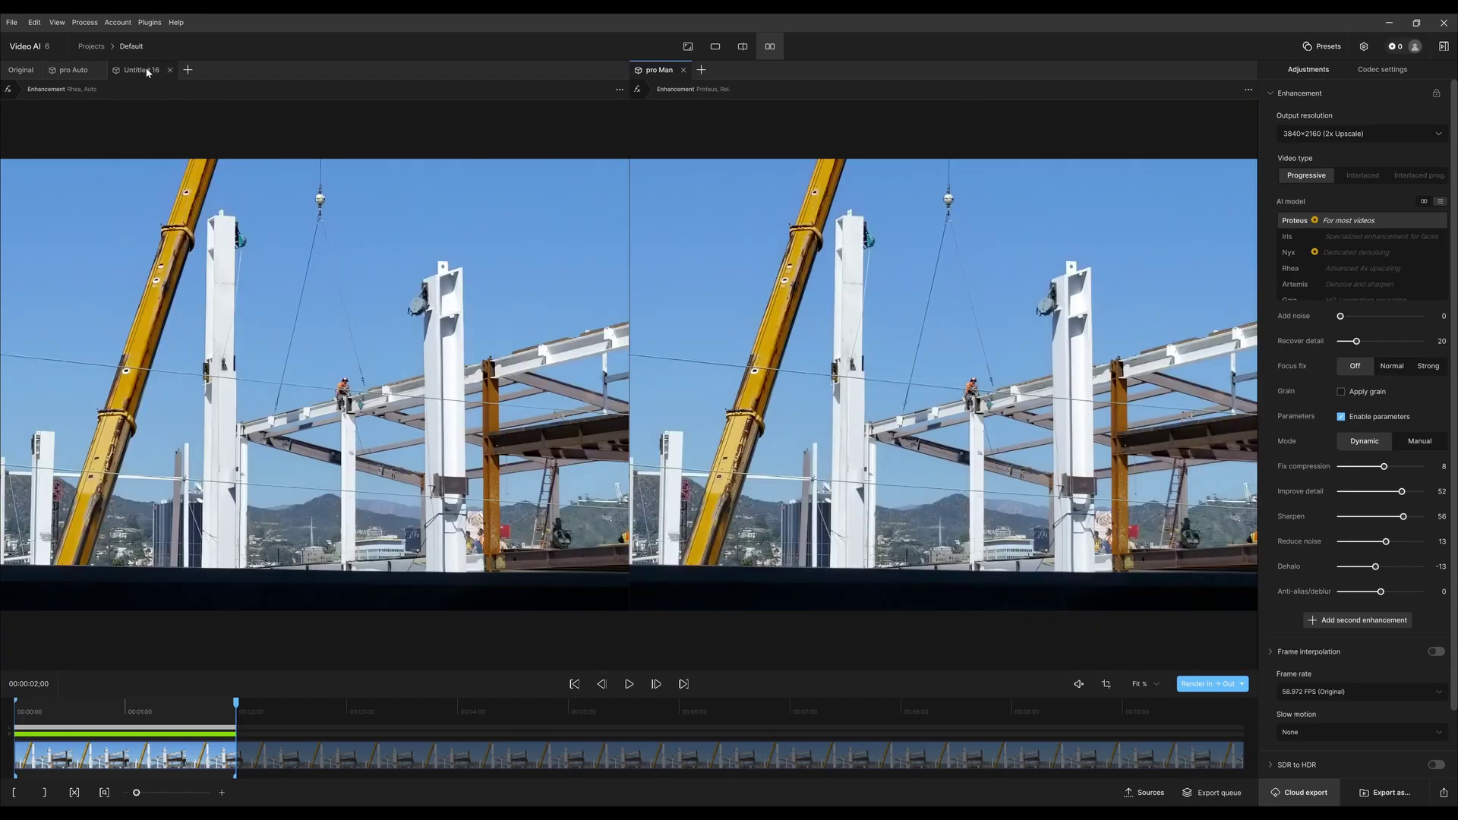
Rename the Rhea enhancement version "Untitled 16" as "Rhea Auto"
{"action": "double_click", "coordinate": [146, 70]}
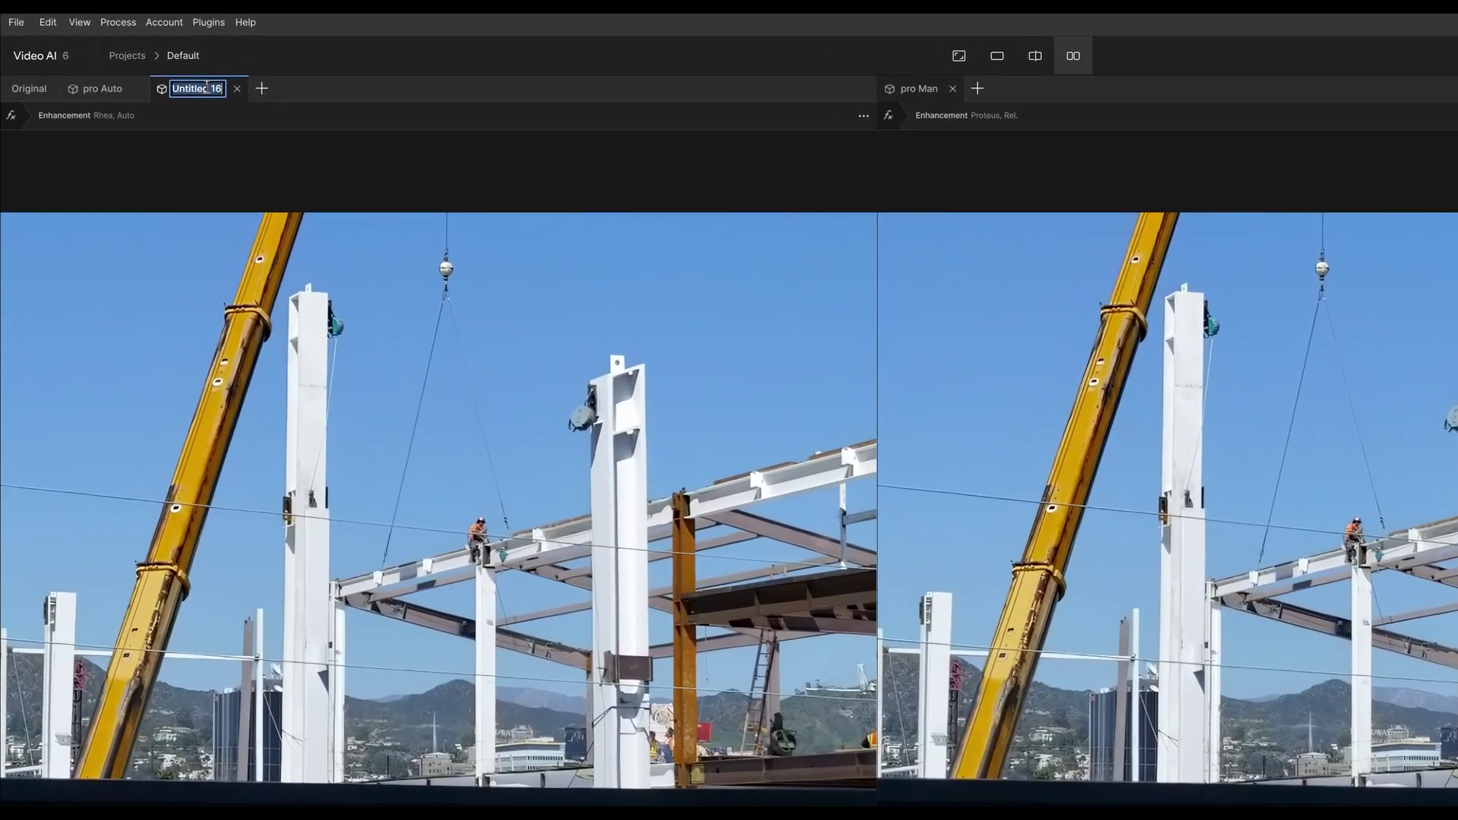
{"action": "type", "text": "Rhea"}
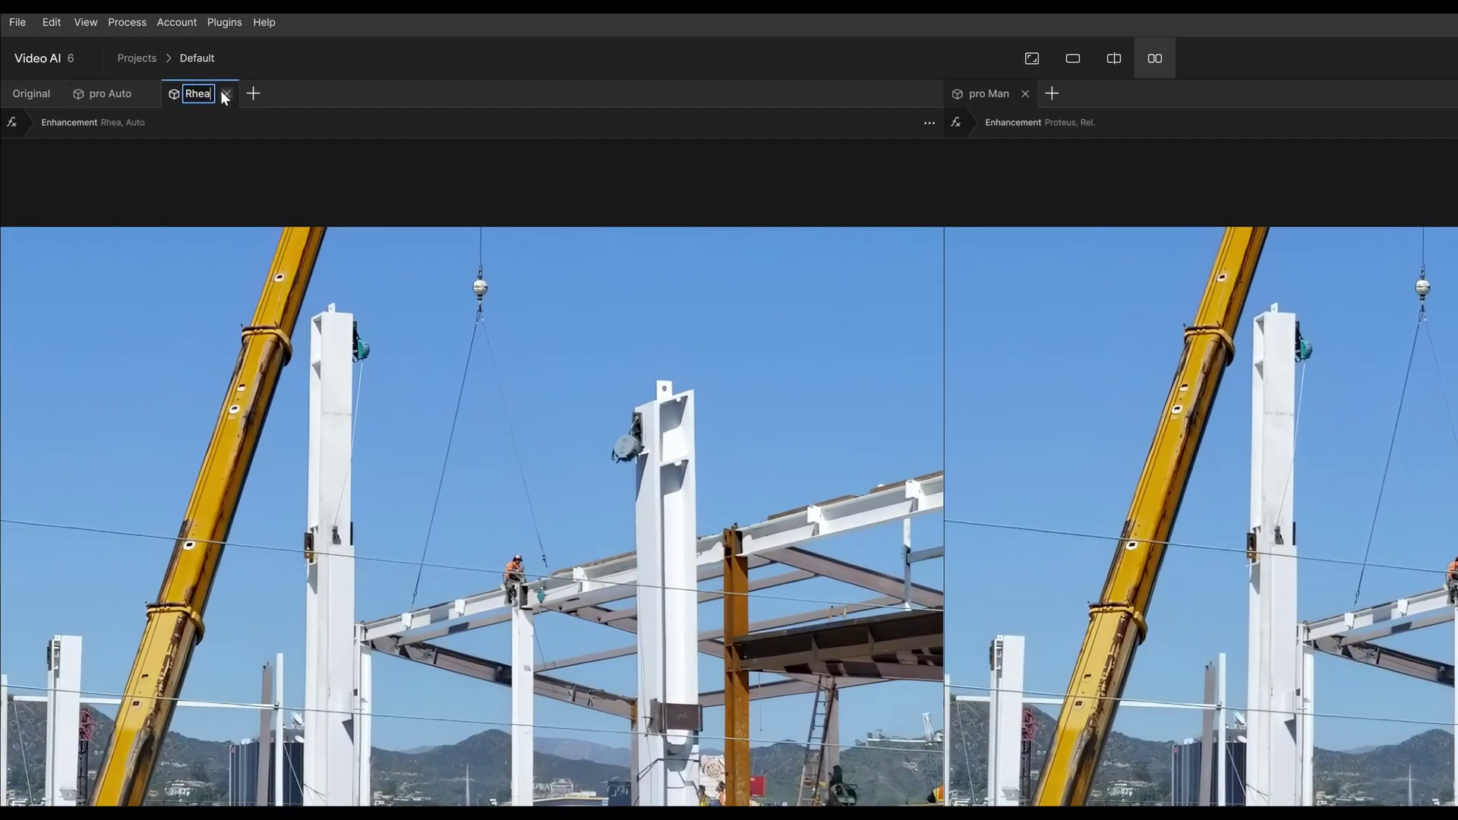
{"action": "type", "text": " Aut"}
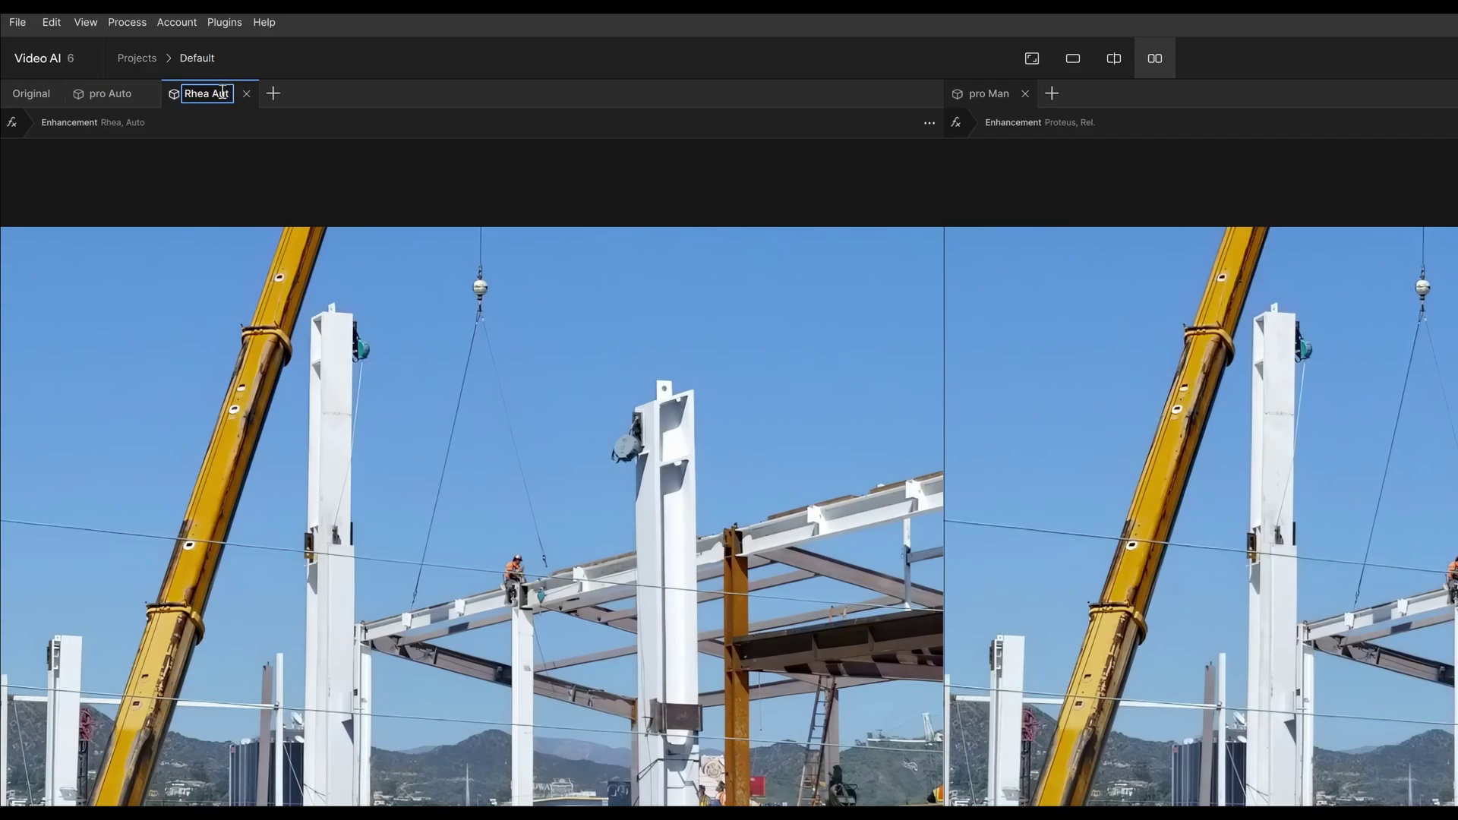
{"action": "type", "text": "o"}
{"action": "key", "text": "Return"}
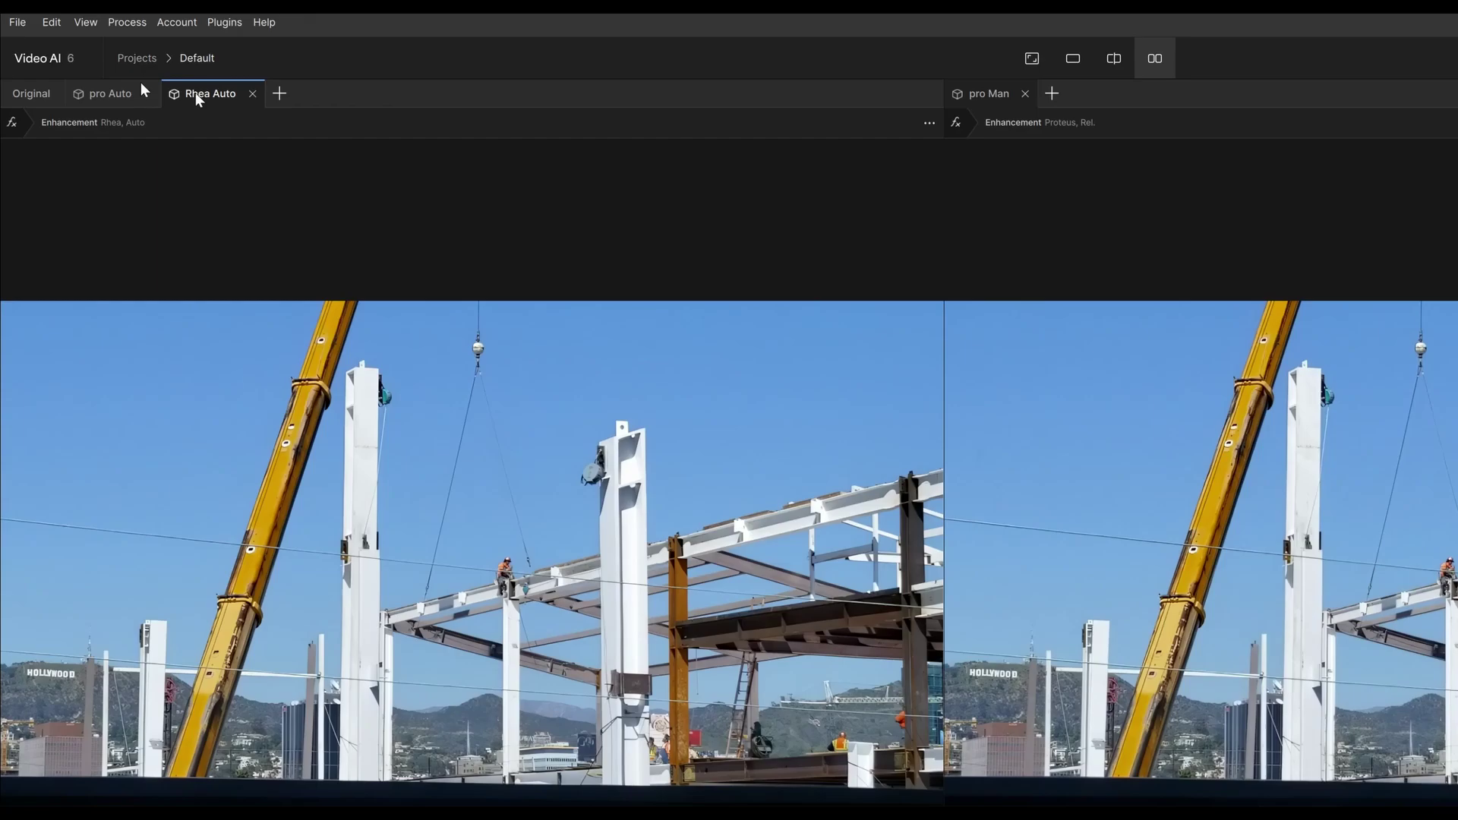
Duplicate the "Rhea Auto" version as a Nyx-model version named "Nyx Auto"
{"action": "right_click", "coordinate": [196, 98]}
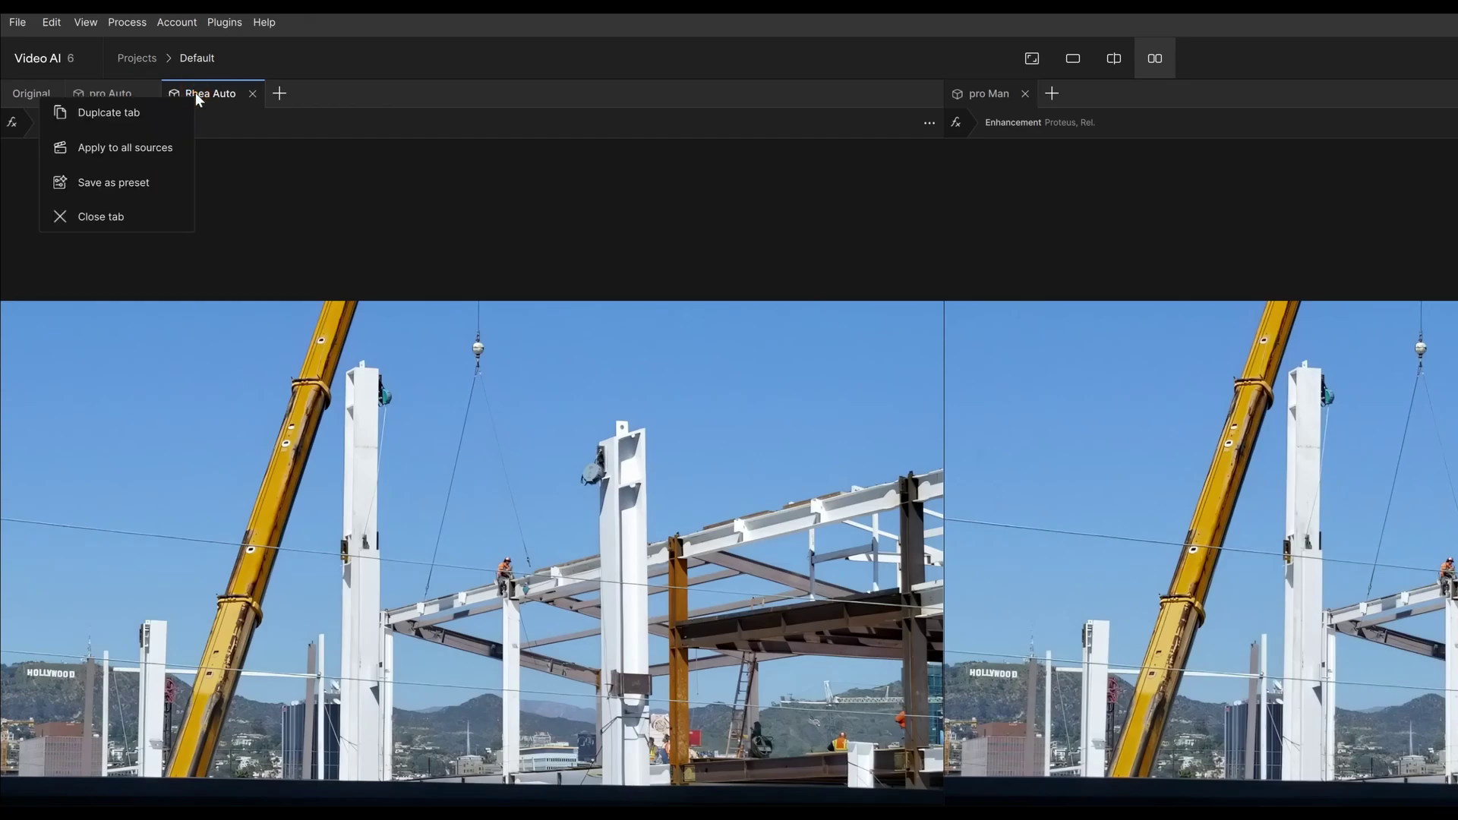
{"action": "left_click", "coordinate": [148, 111]}
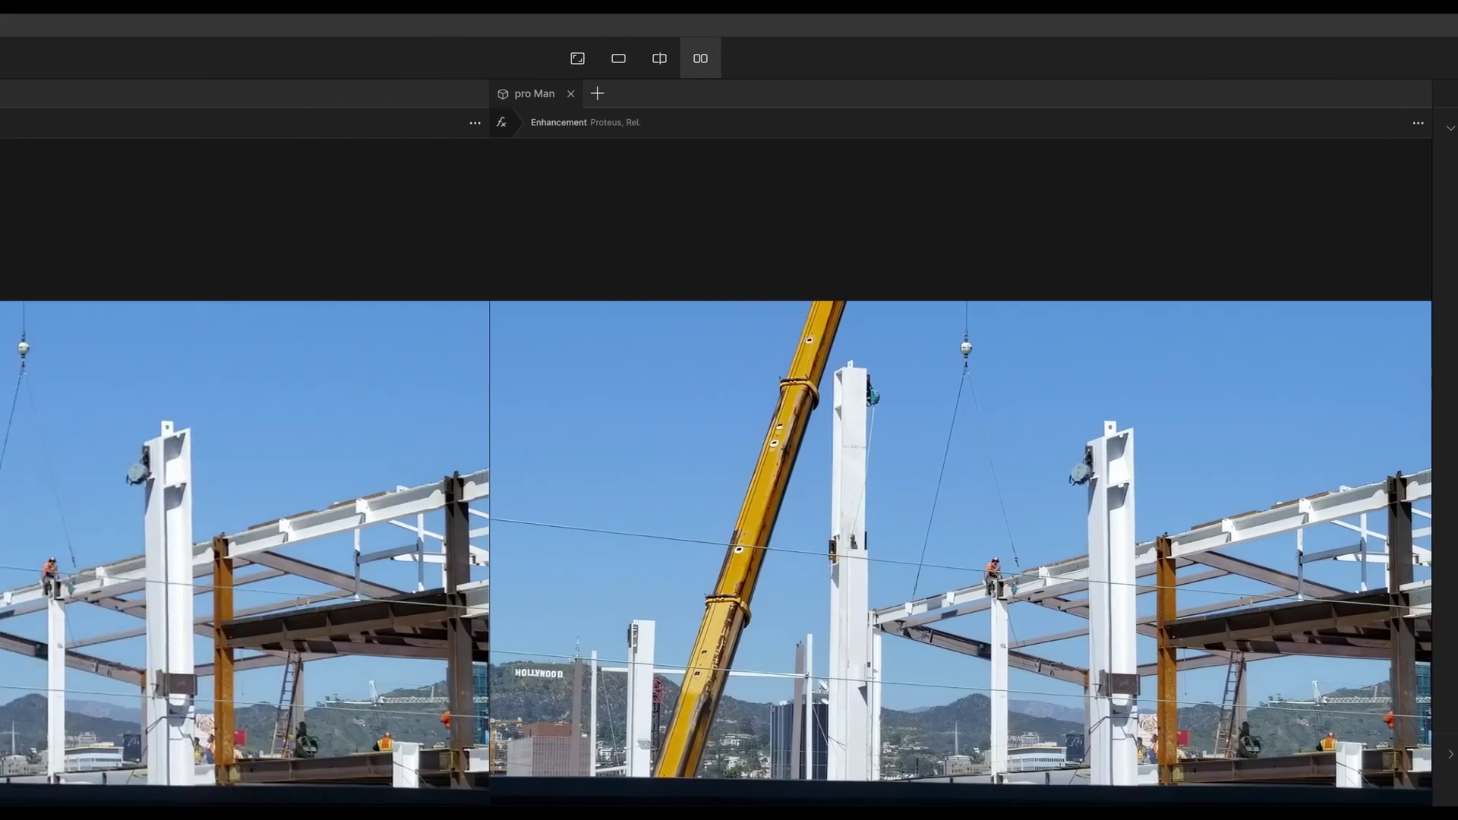
{"action": "double_click", "coordinate": [327, 94]}
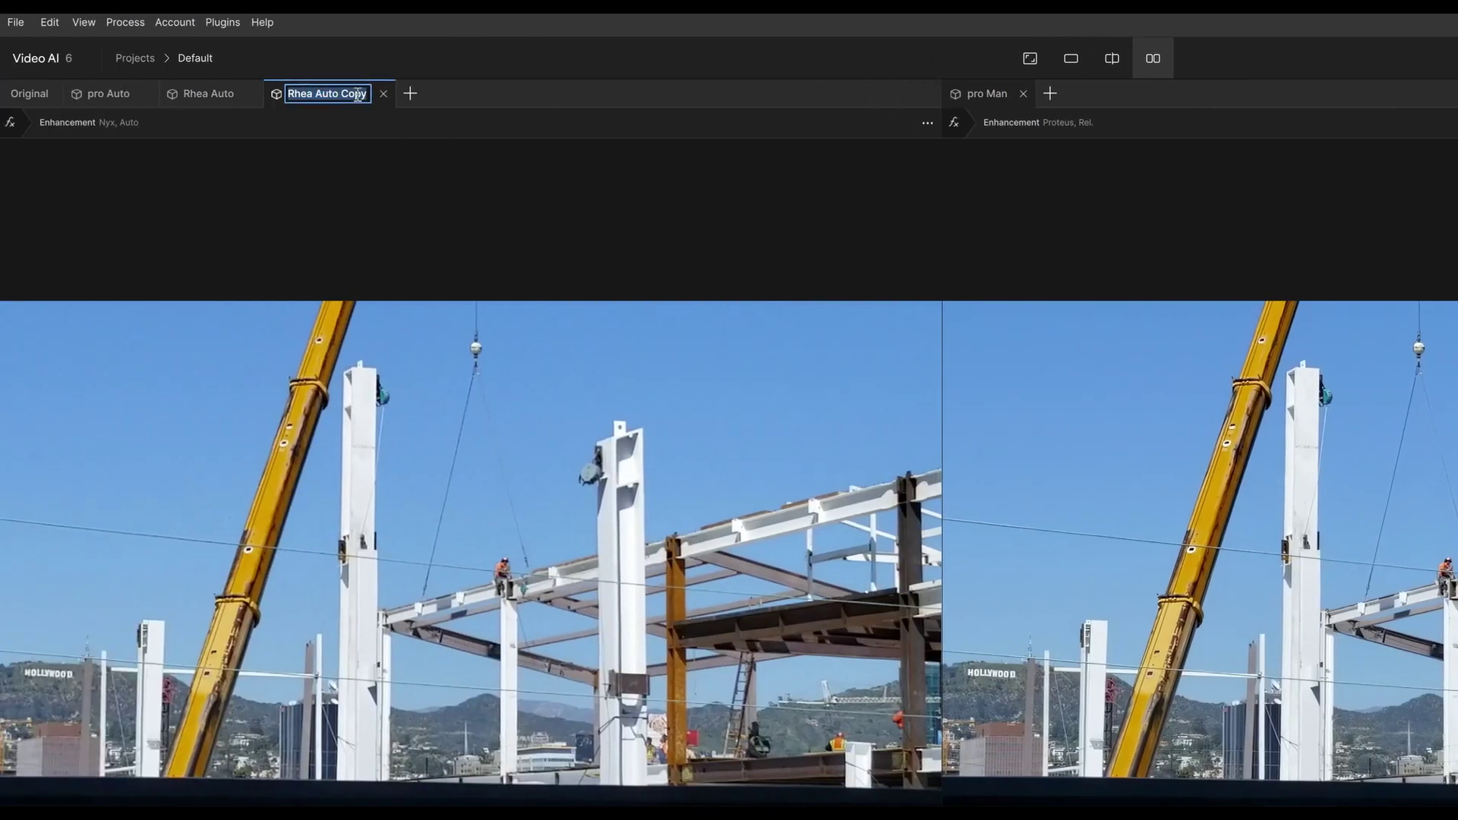
{"action": "key", "text": "BackSpace"}
{"action": "type", "text": "Nyx a"}
{"action": "key", "text": "BackSpace"}
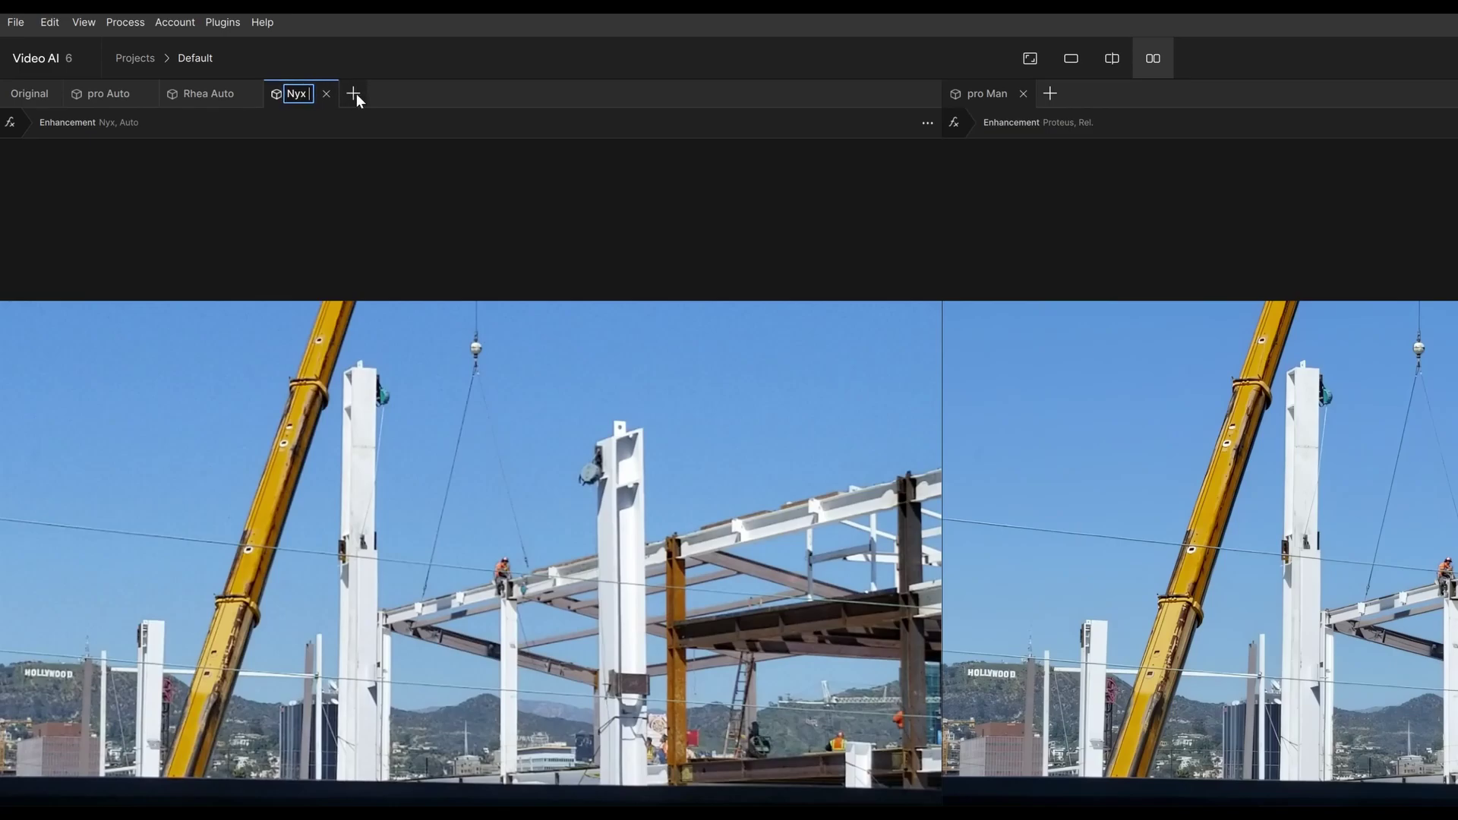
{"action": "type", "text": "Auto"}
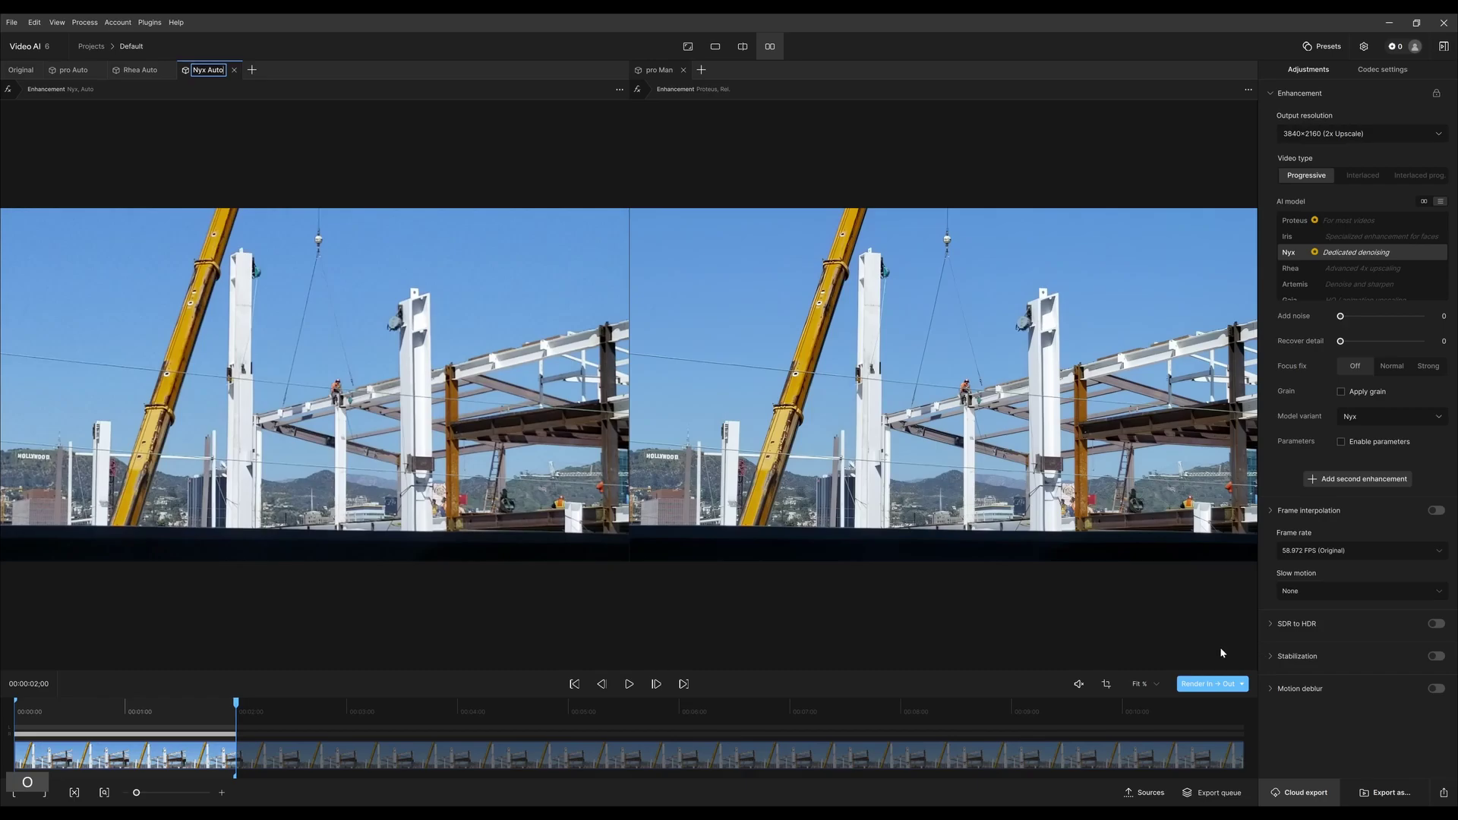
Render the "Nyx Auto" preview from In to Out and compare its crane, column and worker details with "pro Man"
{"action": "left_click", "coordinate": [1206, 685]}
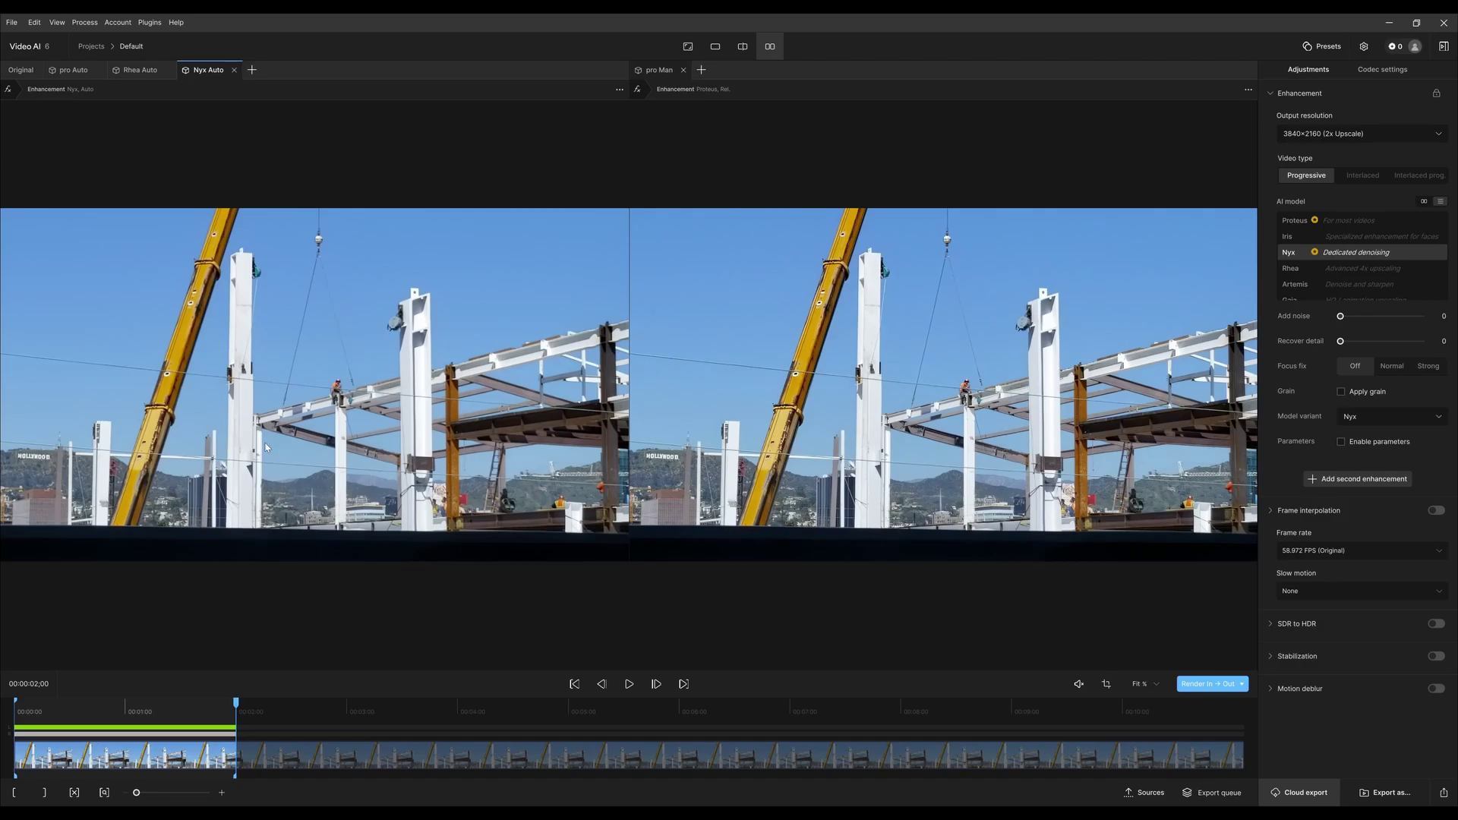
{"action": "scroll", "coordinate": [266, 449], "scroll_direction": "up", "scroll_amount": 6}
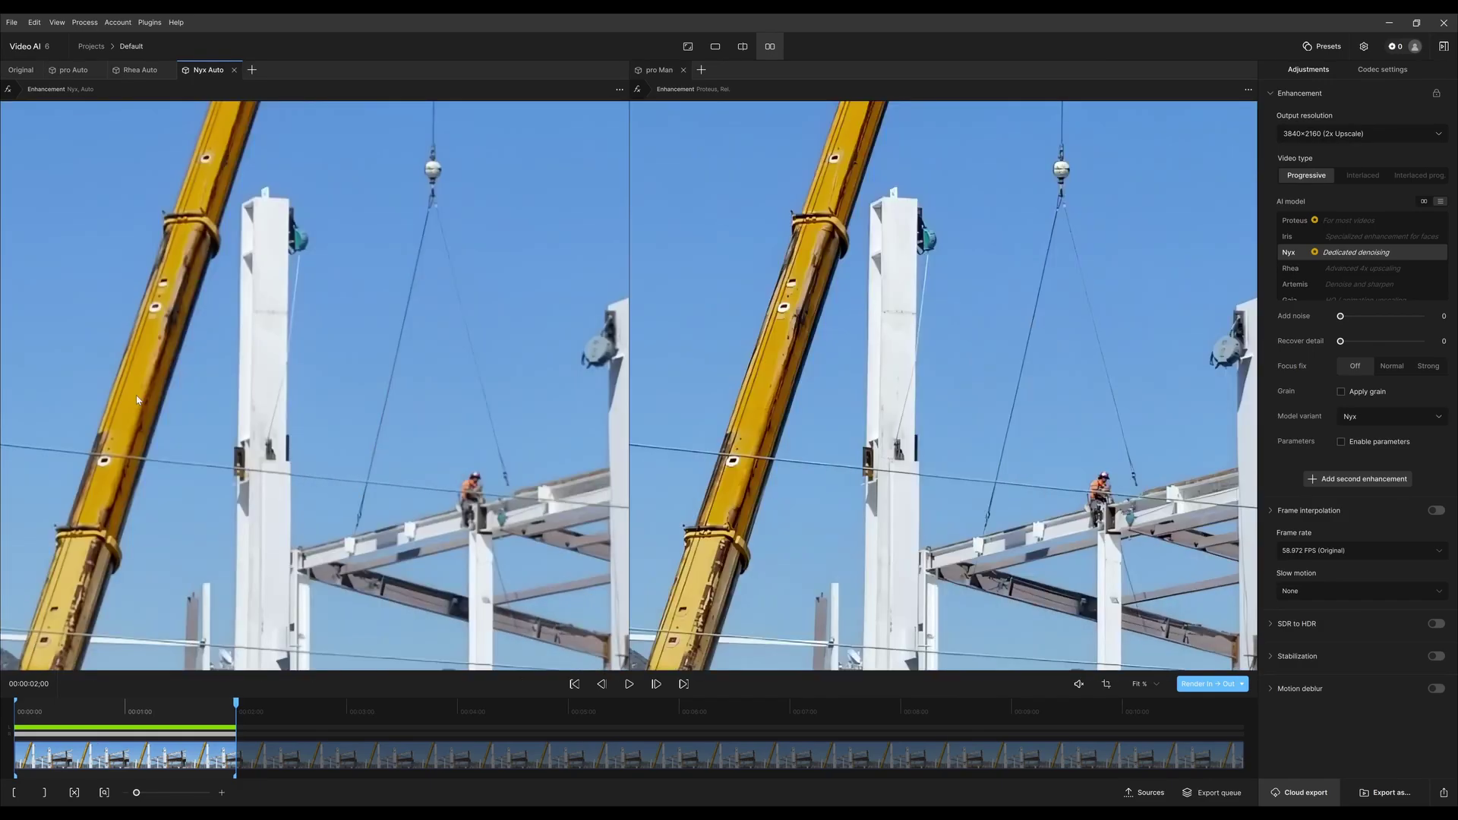
{"action": "scroll", "coordinate": [138, 400], "scroll_direction": "down", "scroll_amount": 2}
{"action": "scroll", "coordinate": [294, 524], "scroll_direction": "up", "scroll_amount": 2}
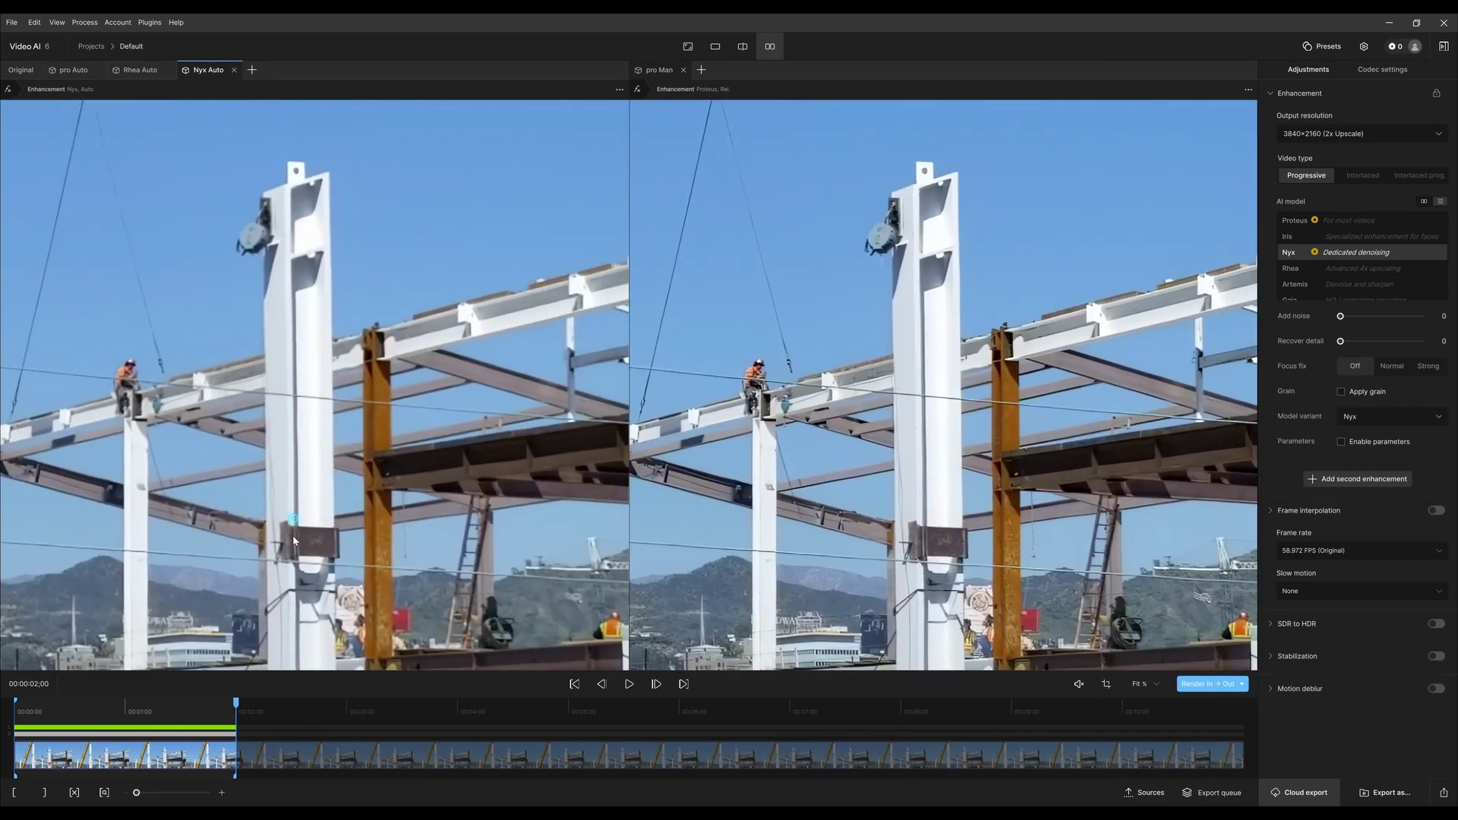
{"action": "scroll", "coordinate": [293, 534], "scroll_direction": "down", "scroll_amount": 2}
{"action": "left_click_drag", "start_coordinate": [456, 379], "coordinate": [532, 570]}
{"action": "scroll", "coordinate": [713, 669], "scroll_direction": "up", "scroll_amount": 2}
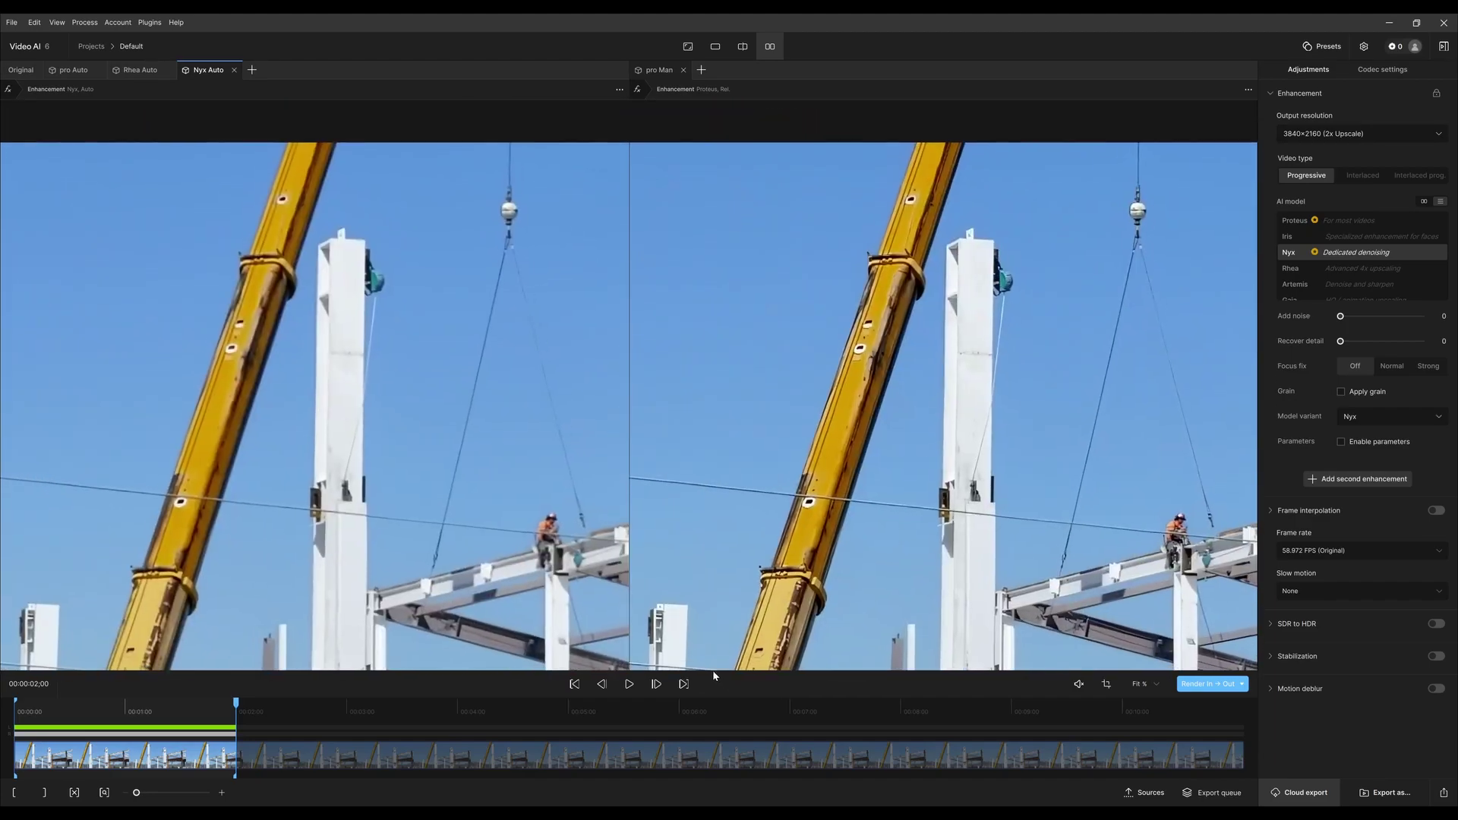
Compare the "Nyx Auto" and "pro Man" renders up close on the worker, white columns and steel beams
{"action": "scroll", "coordinate": [225, 477], "scroll_direction": "down", "scroll_amount": 3}
{"action": "scroll", "coordinate": [275, 466], "scroll_direction": "up", "scroll_amount": 4}
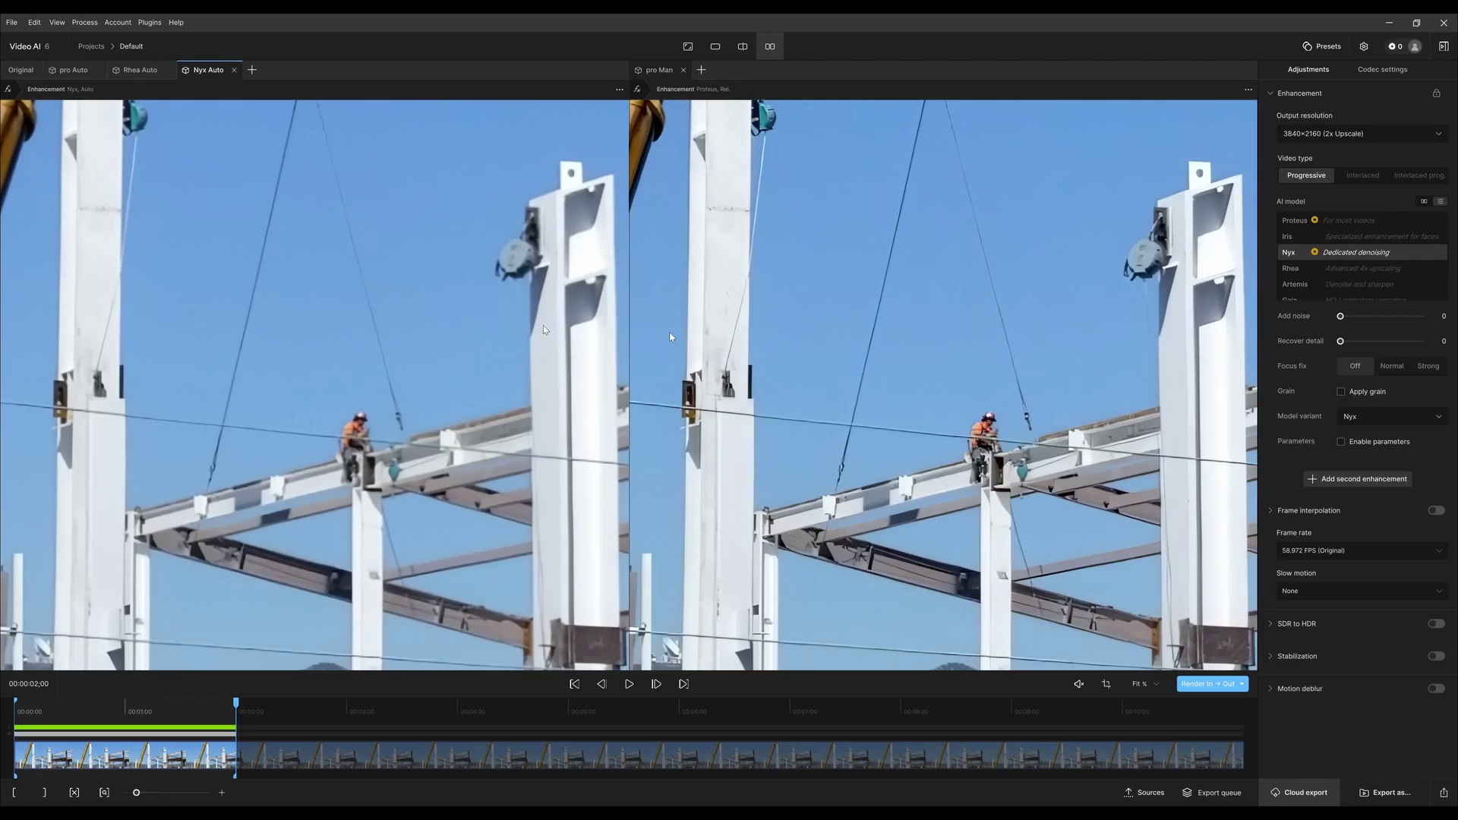
{"action": "scroll", "coordinate": [403, 466], "scroll_direction": "down", "scroll_amount": 4}
{"action": "scroll", "coordinate": [404, 466], "scroll_direction": "up", "scroll_amount": 1}
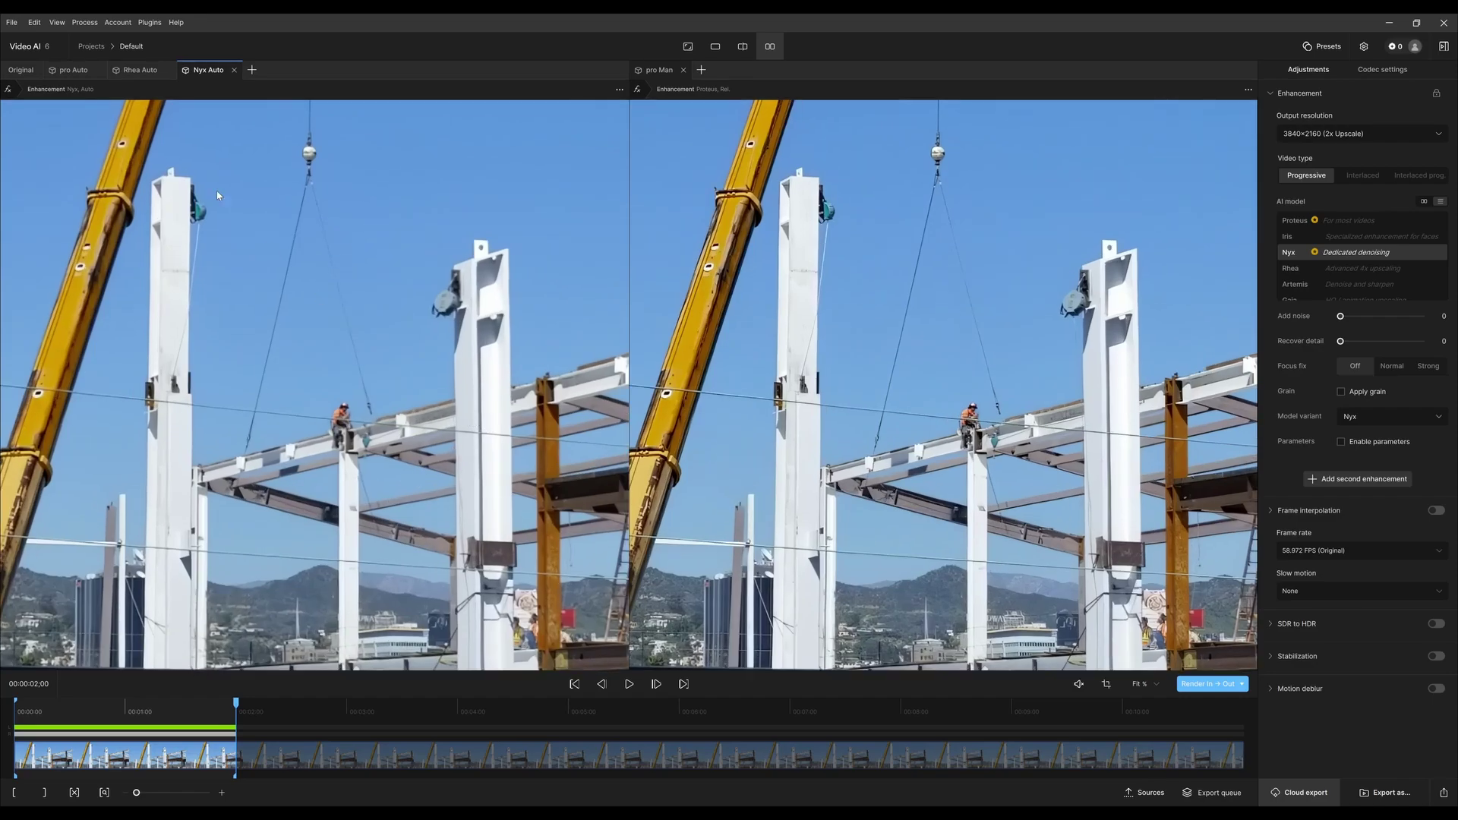
Rename the "Nyx Auto" enhancement version as "Nyx Man"
{"action": "double_click", "coordinate": [218, 73]}
{"action": "double_click", "coordinate": [221, 70]}
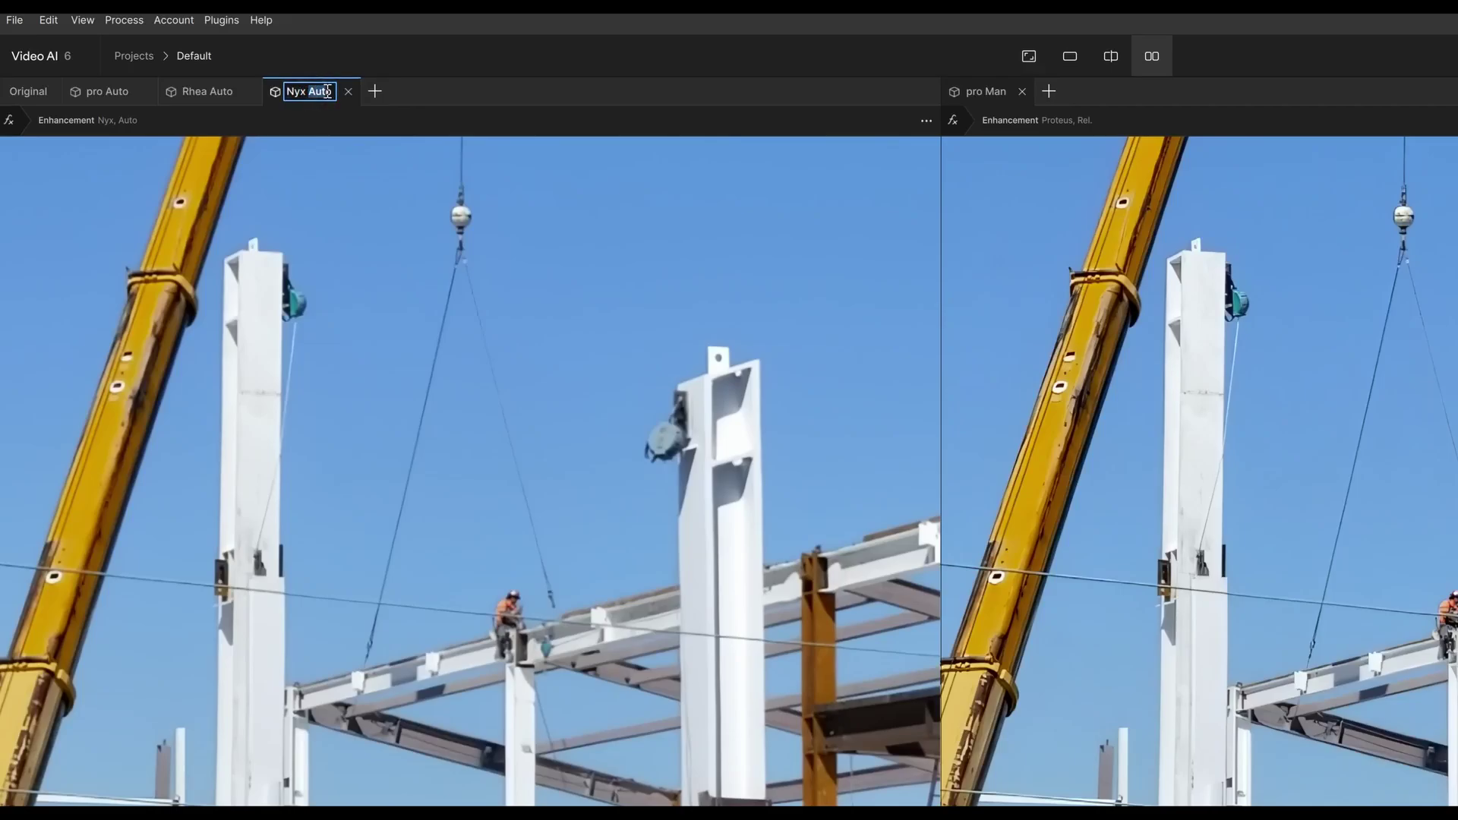
{"action": "key", "text": "BackSpace"}
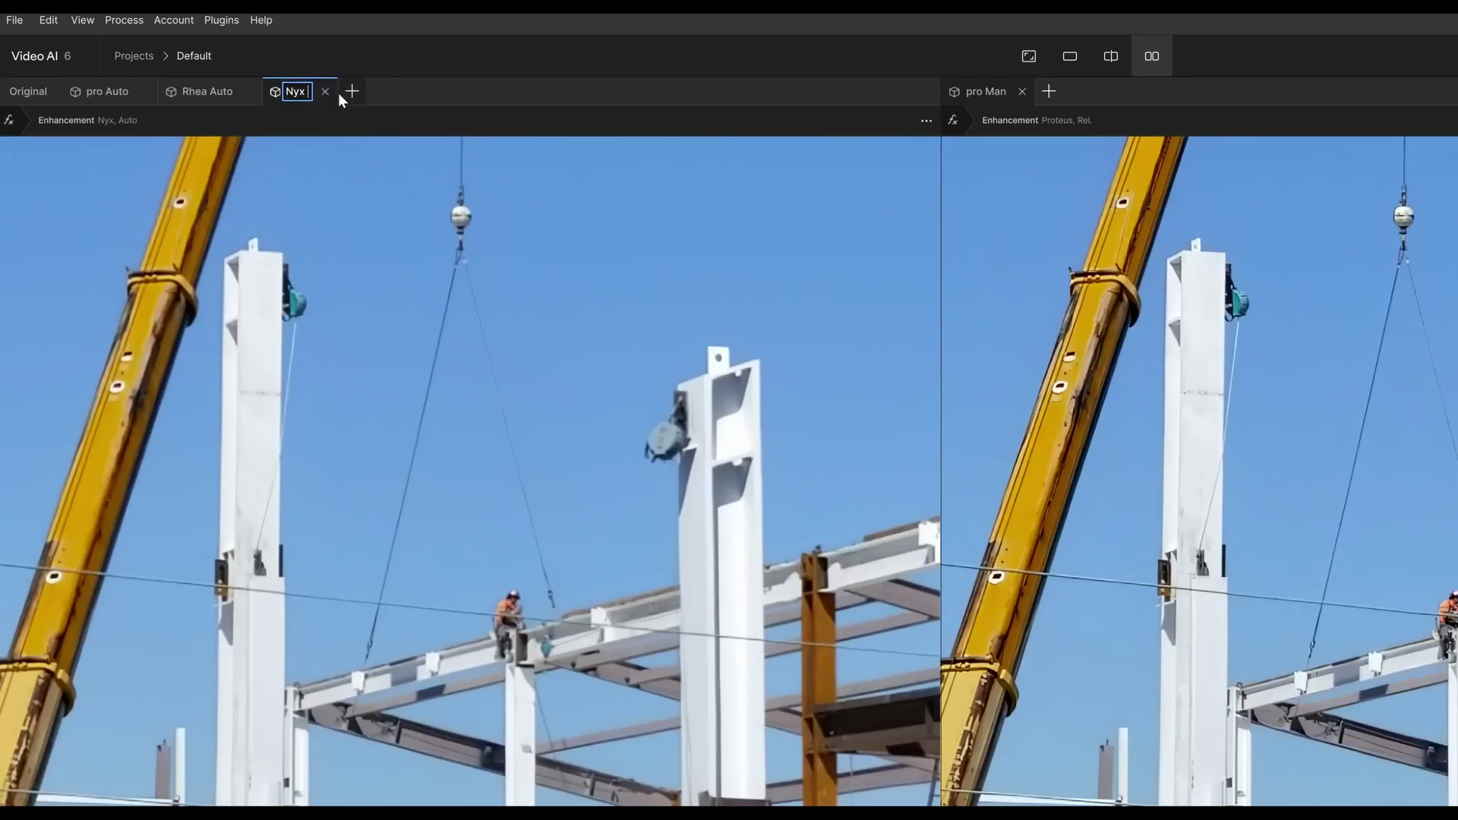
{"action": "type", "text": "Man"}
{"action": "key", "text": "Return"}
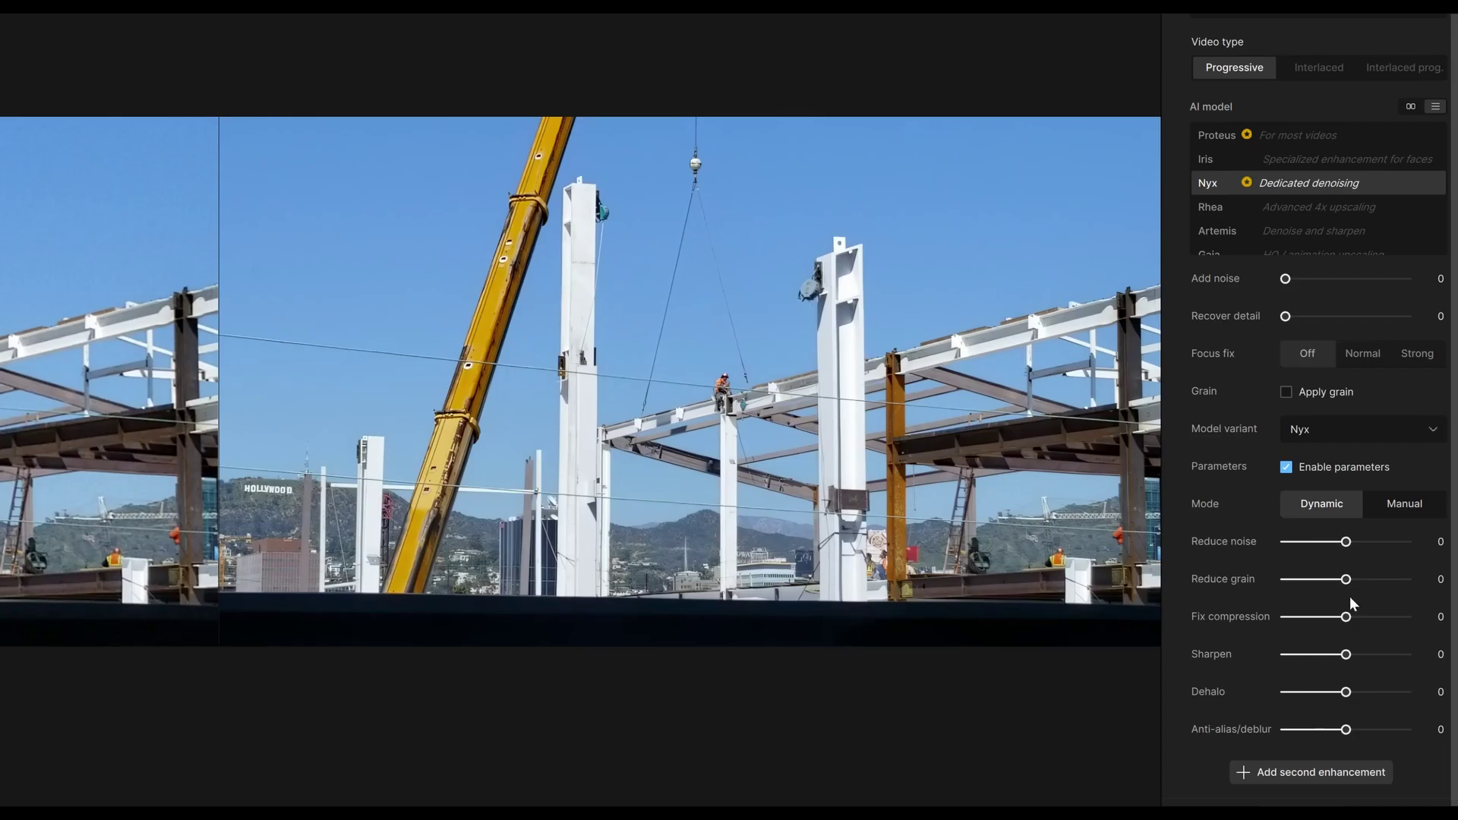
Enable the Nyx parameters, set Sharpen to 46, Fix compression to 19 and Reduce grain to -28, and render the preview from In to Out
{"action": "mouse_move", "coordinate": [1346, 654]}
{"action": "left_mouse_down"}
{"action": "mouse_move", "coordinate": [1379, 655]}
{"action": "mouse_move", "coordinate": [1365, 659]}
{"action": "left_mouse_up"}
{"action": "left_click_drag", "start_coordinate": [1343, 617], "coordinate": [1358, 616]}
{"action": "left_click_drag", "start_coordinate": [1346, 580], "coordinate": [1329, 581]}
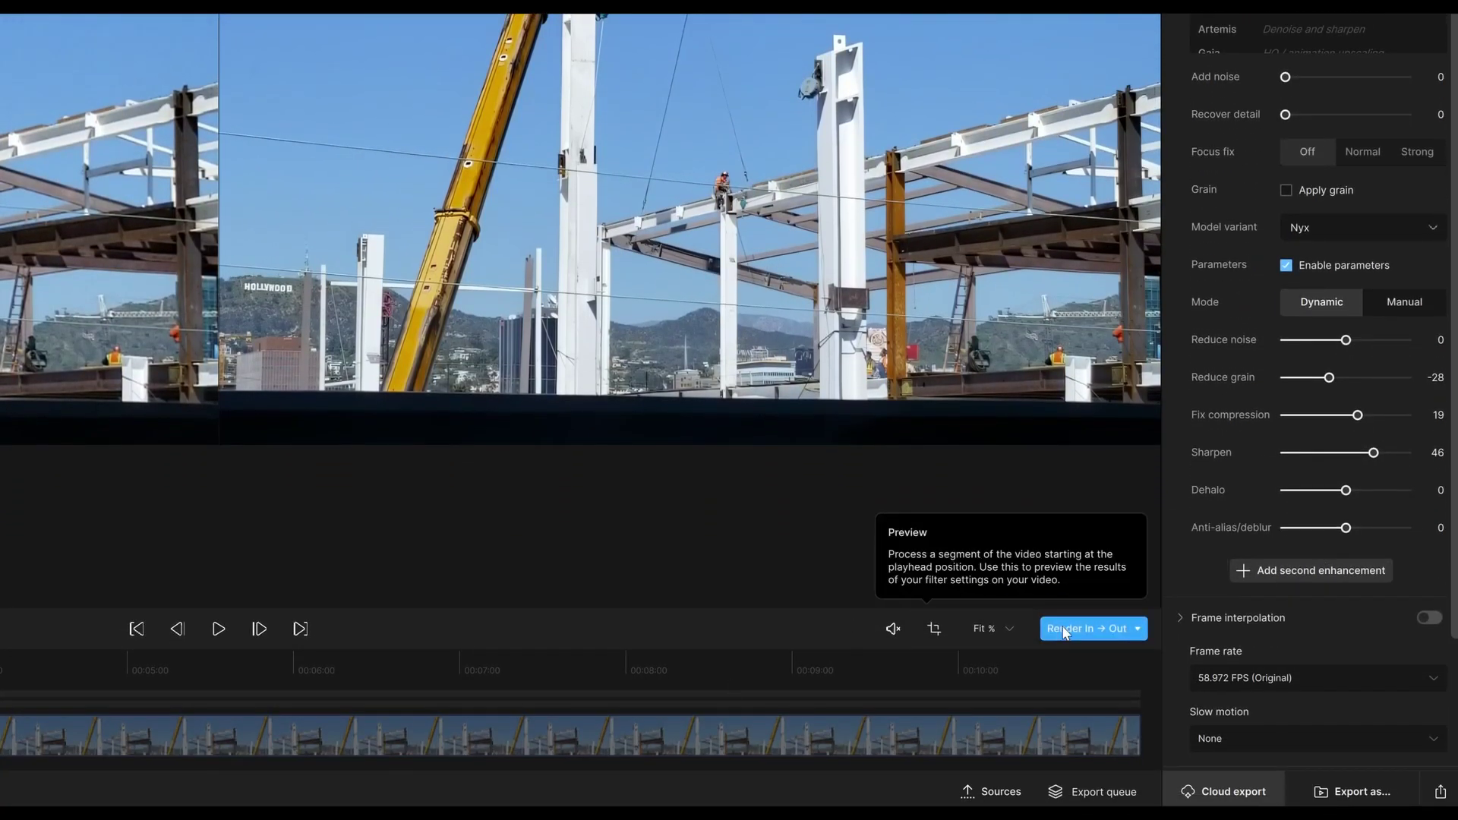
{"action": "left_click", "coordinate": [1064, 630]}
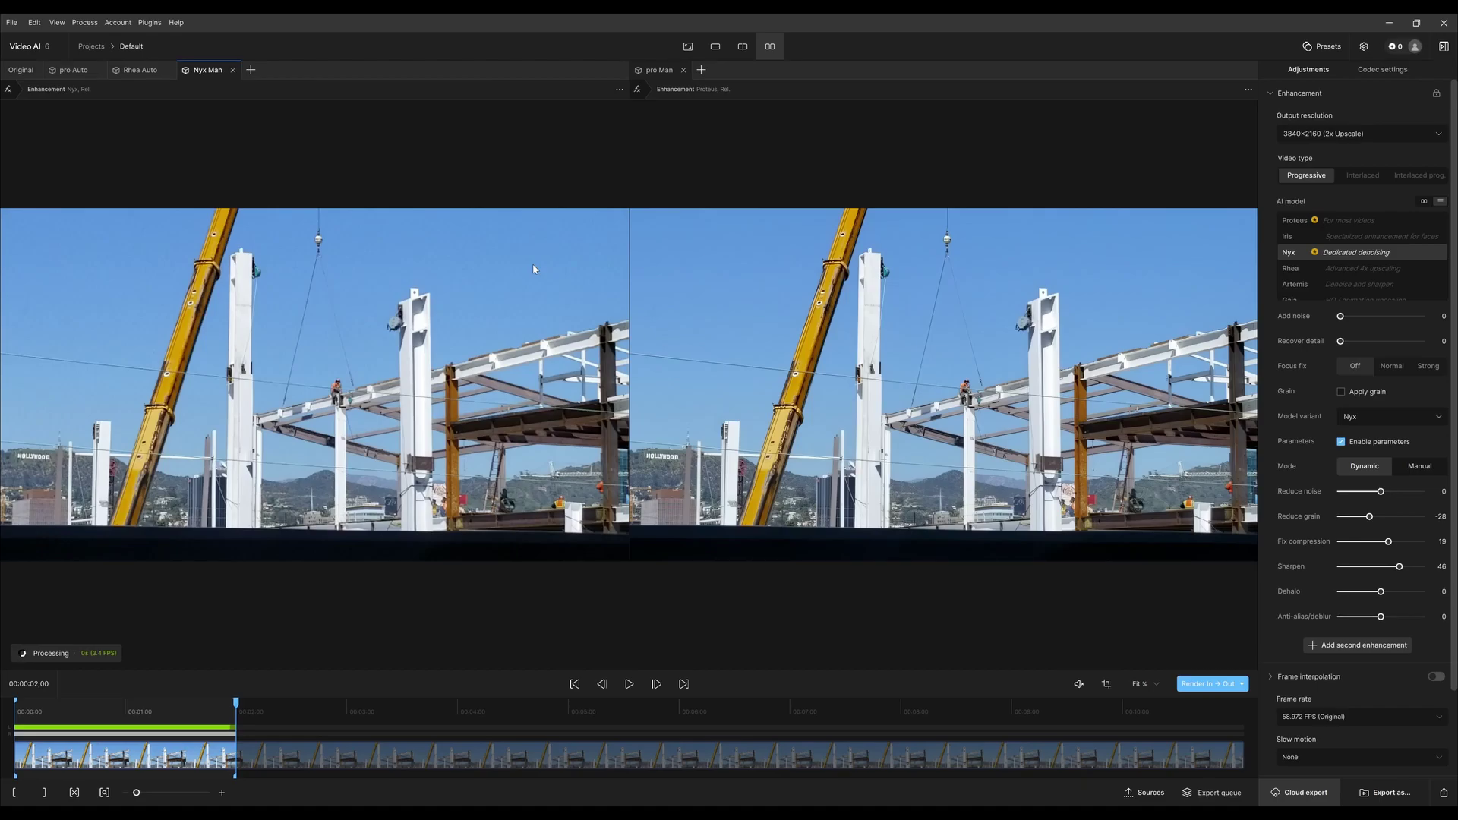
Compare "Nyx Man" with "pro Man" on the first frame, examining the crane boom, columns, steel frame and ladder
{"action": "left_click", "coordinate": [574, 684]}
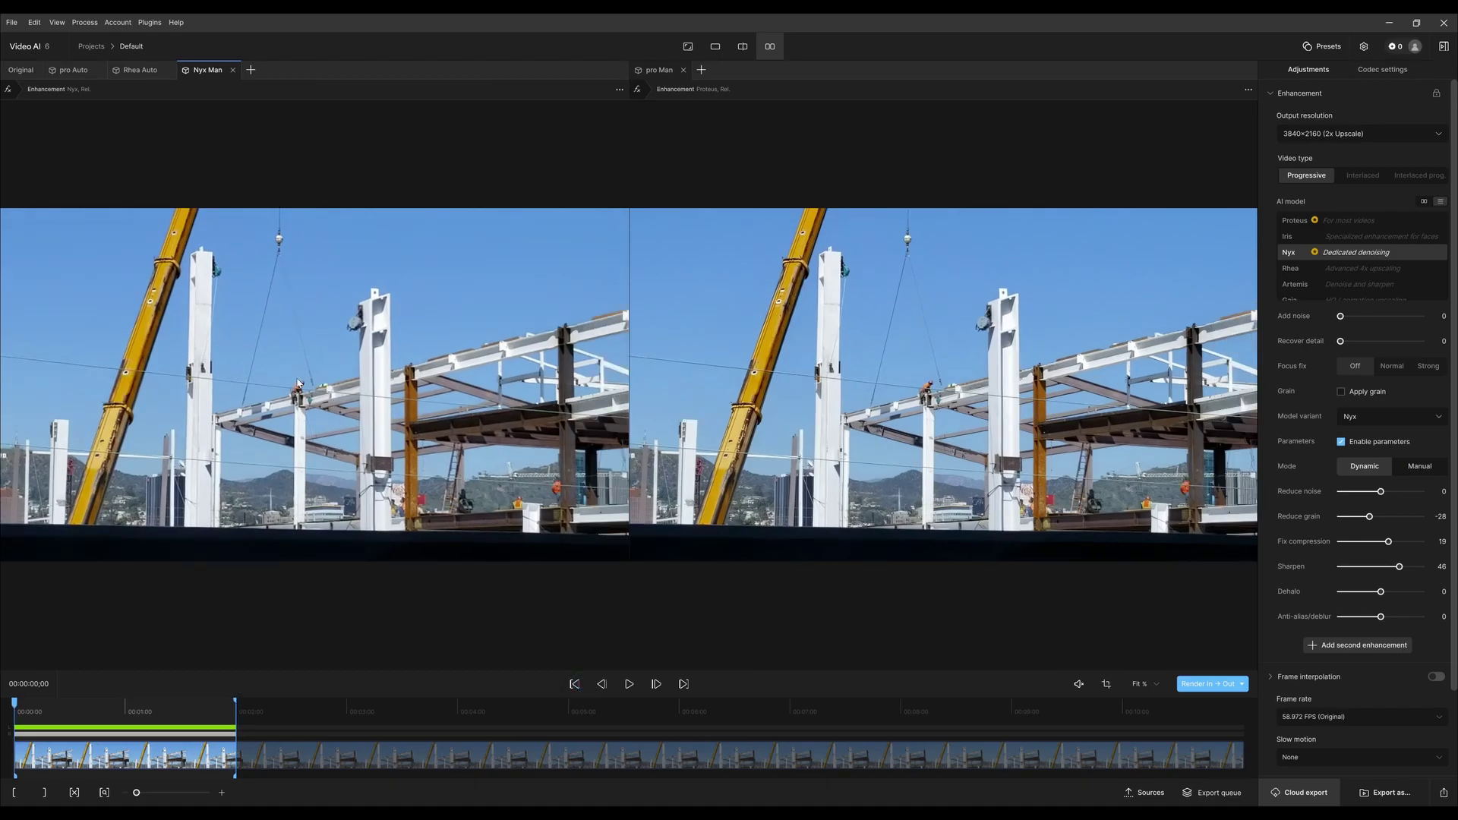
{"action": "scroll", "coordinate": [471, 443], "scroll_direction": "up", "scroll_amount": 3}
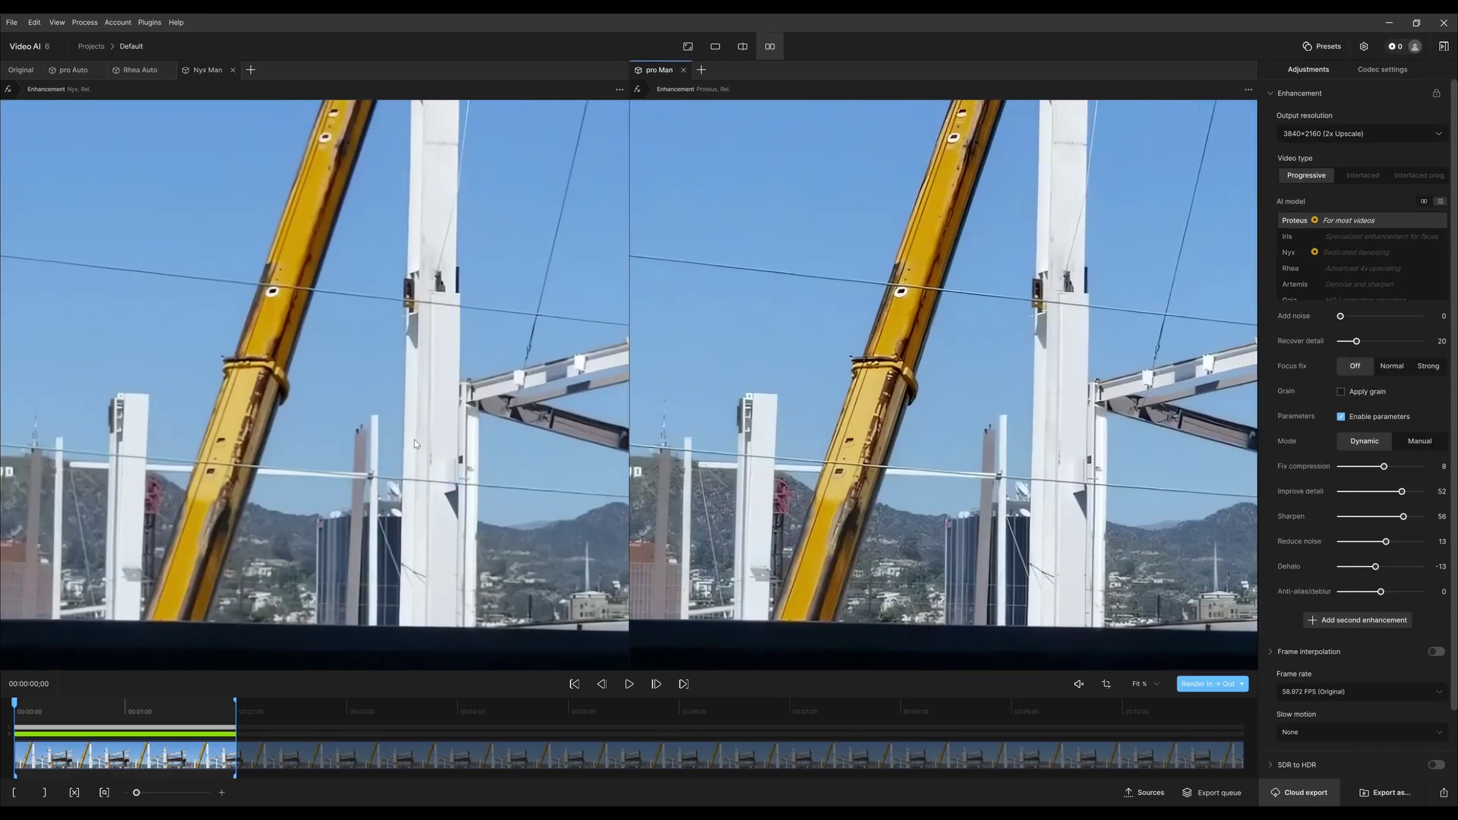
{"action": "left_click_drag", "start_coordinate": [413, 439], "coordinate": [449, 471]}
{"action": "left_click", "coordinate": [448, 470]}
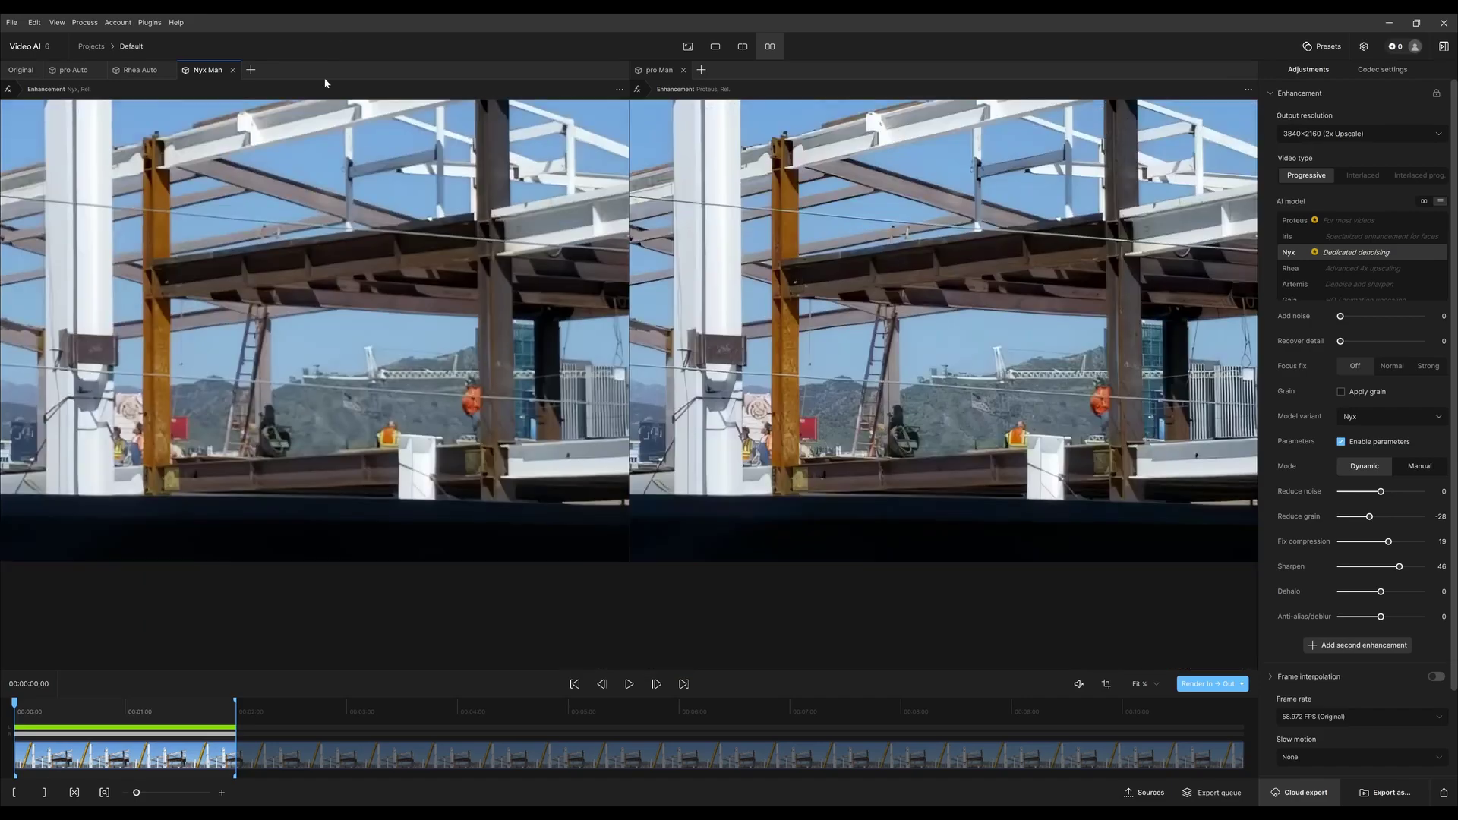
{"action": "left_click_drag", "start_coordinate": [307, 250], "coordinate": [336, 271]}
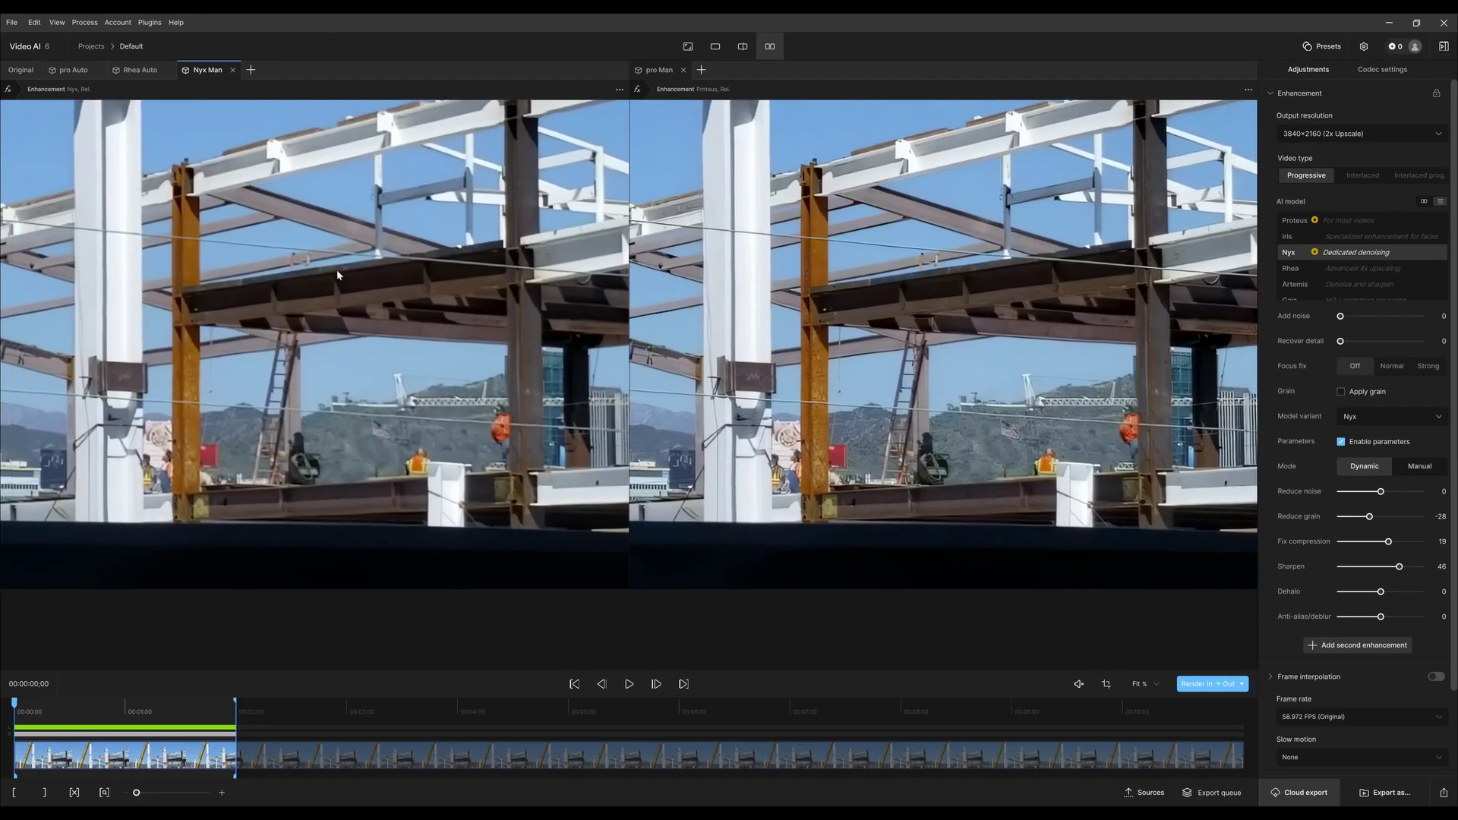
{"action": "scroll", "coordinate": [436, 430], "scroll_direction": "up", "scroll_amount": 3}
{"action": "left_click_drag", "start_coordinate": [436, 430], "coordinate": [376, 390]}
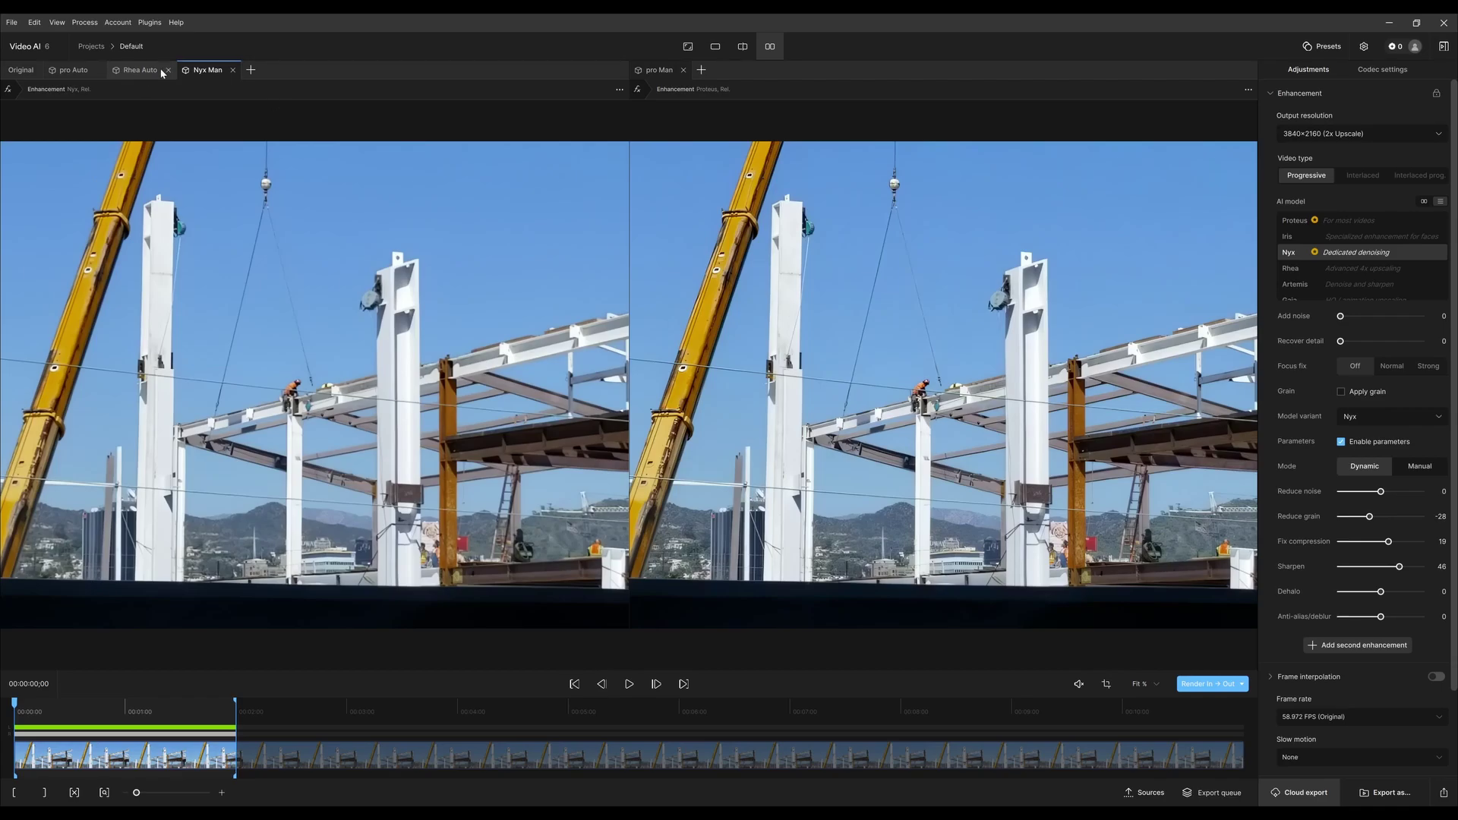
Place the "Rhea Auto" version after "Nyx Man" and compare its crane, worker, beams and hillside with "pro Man"
{"action": "left_click_drag", "start_coordinate": [129, 74], "coordinate": [280, 93]}
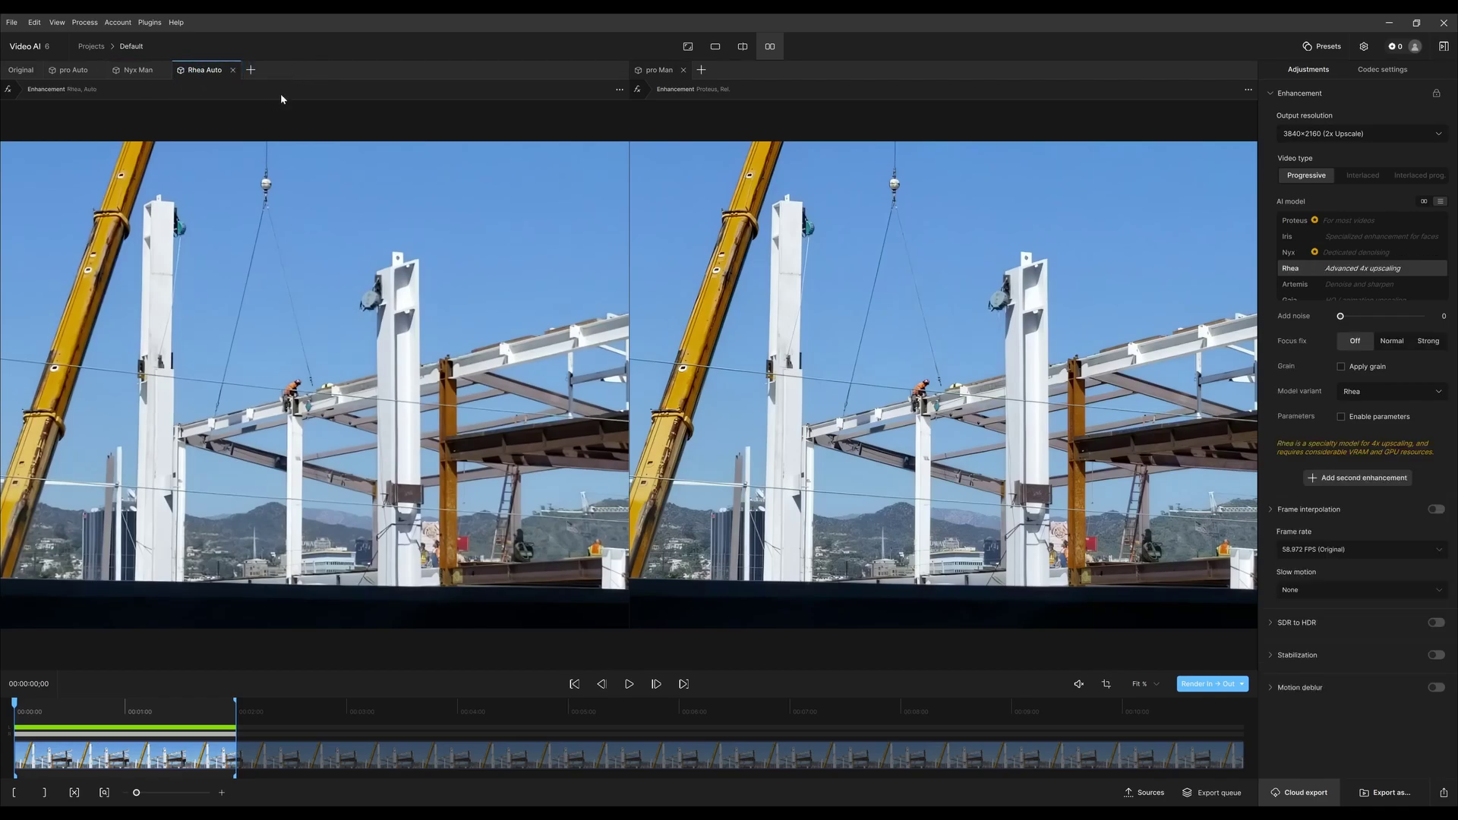
{"action": "left_click_drag", "start_coordinate": [256, 355], "coordinate": [374, 369]}
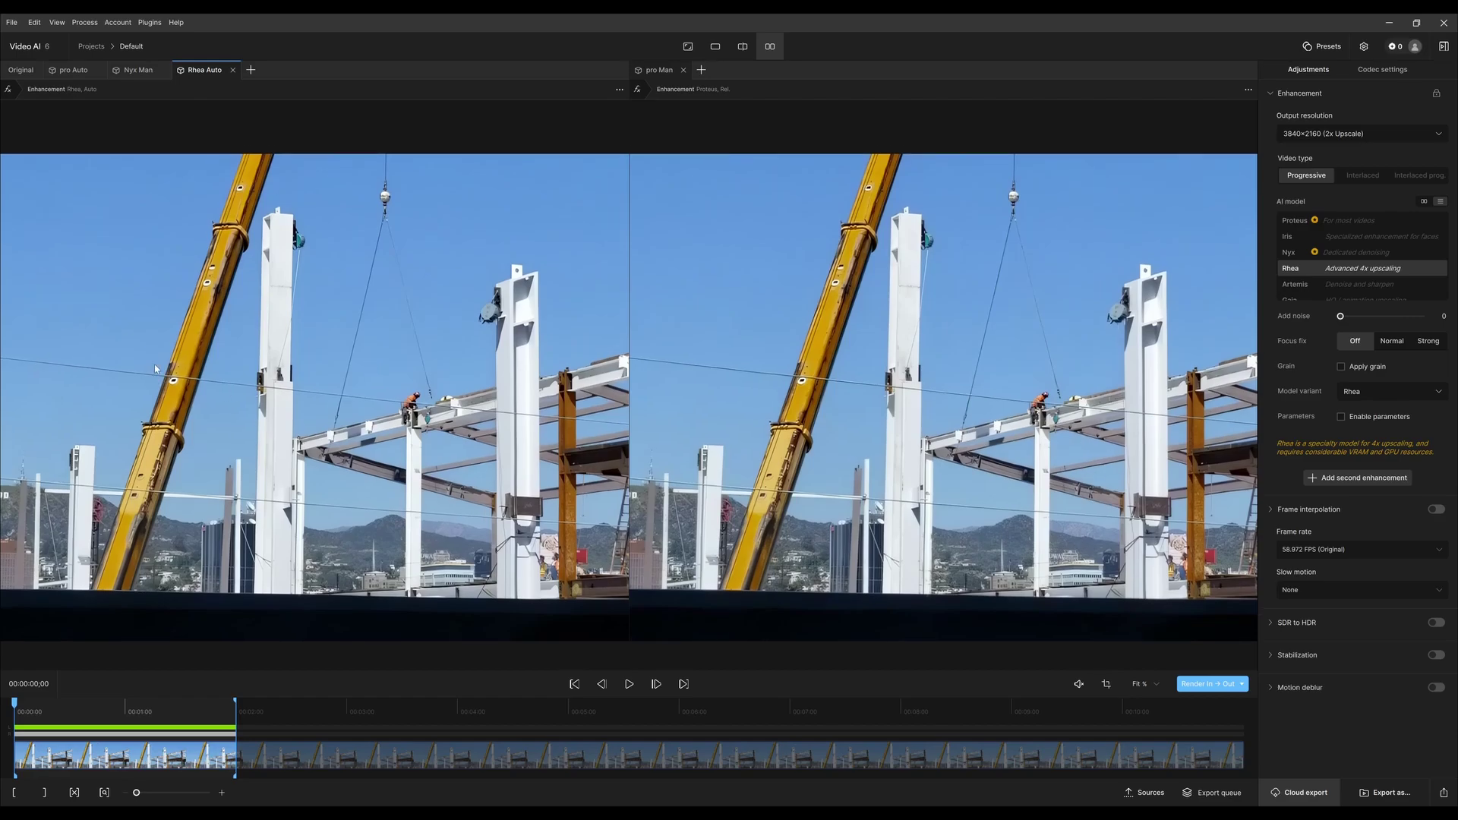
{"action": "scroll", "coordinate": [181, 357], "scroll_direction": "up", "scroll_amount": 3}
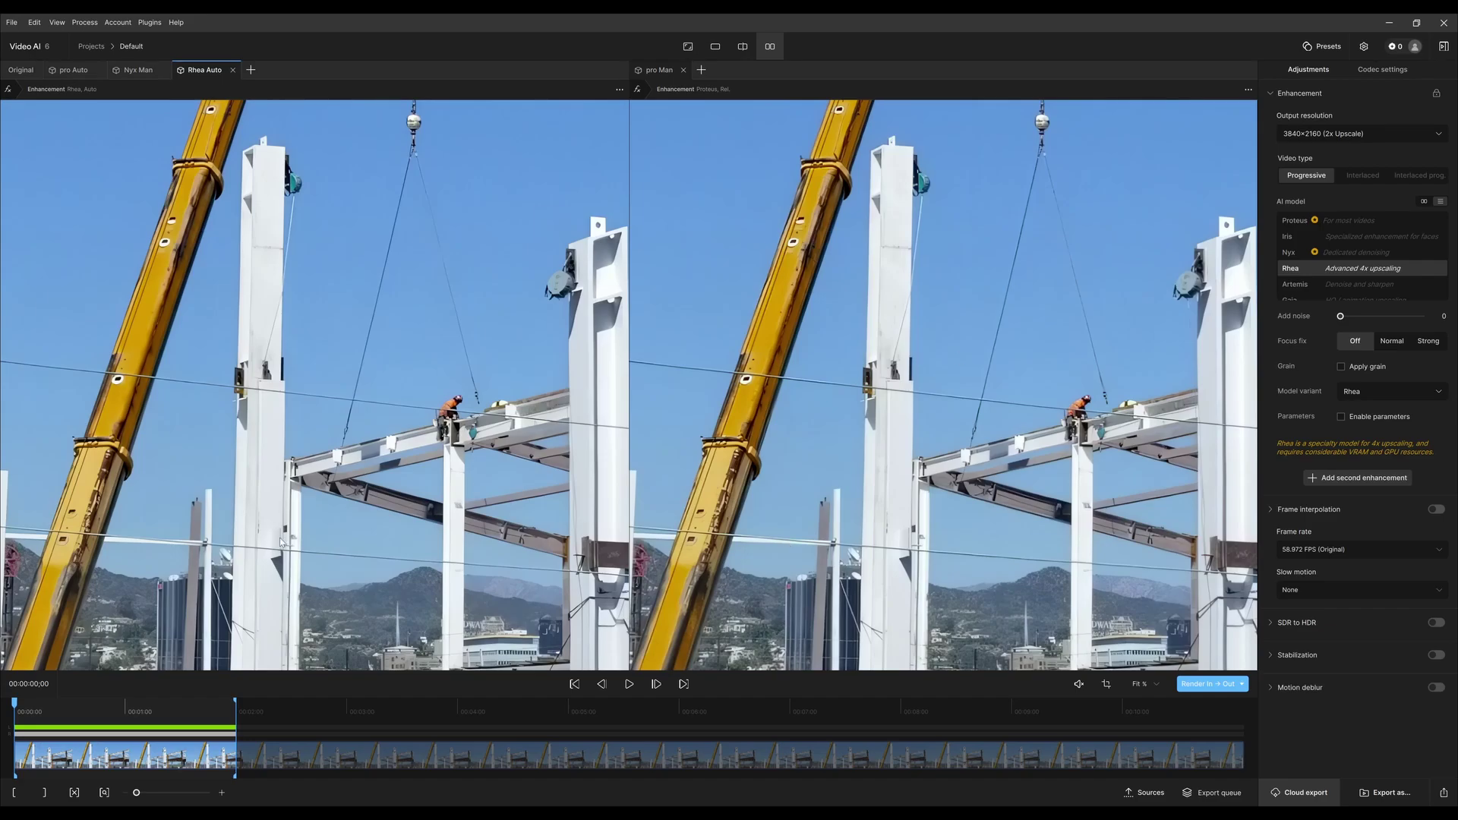
{"action": "scroll", "coordinate": [279, 537], "scroll_direction": "up", "scroll_amount": 2}
{"action": "left_click_drag", "start_coordinate": [76, 384], "coordinate": [205, 437]}
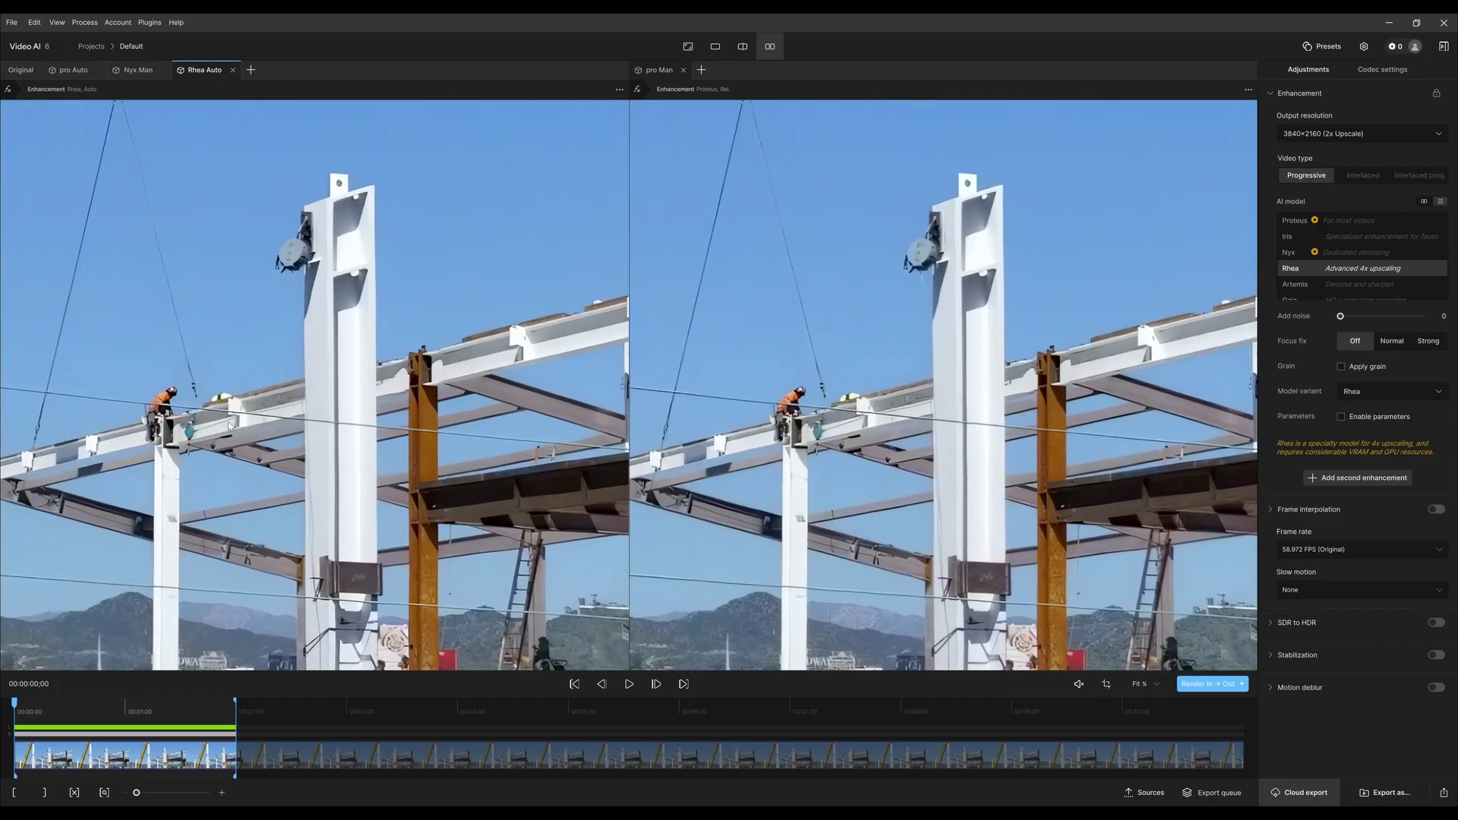
{"action": "scroll", "coordinate": [455, 494], "scroll_direction": "down", "scroll_amount": 3}
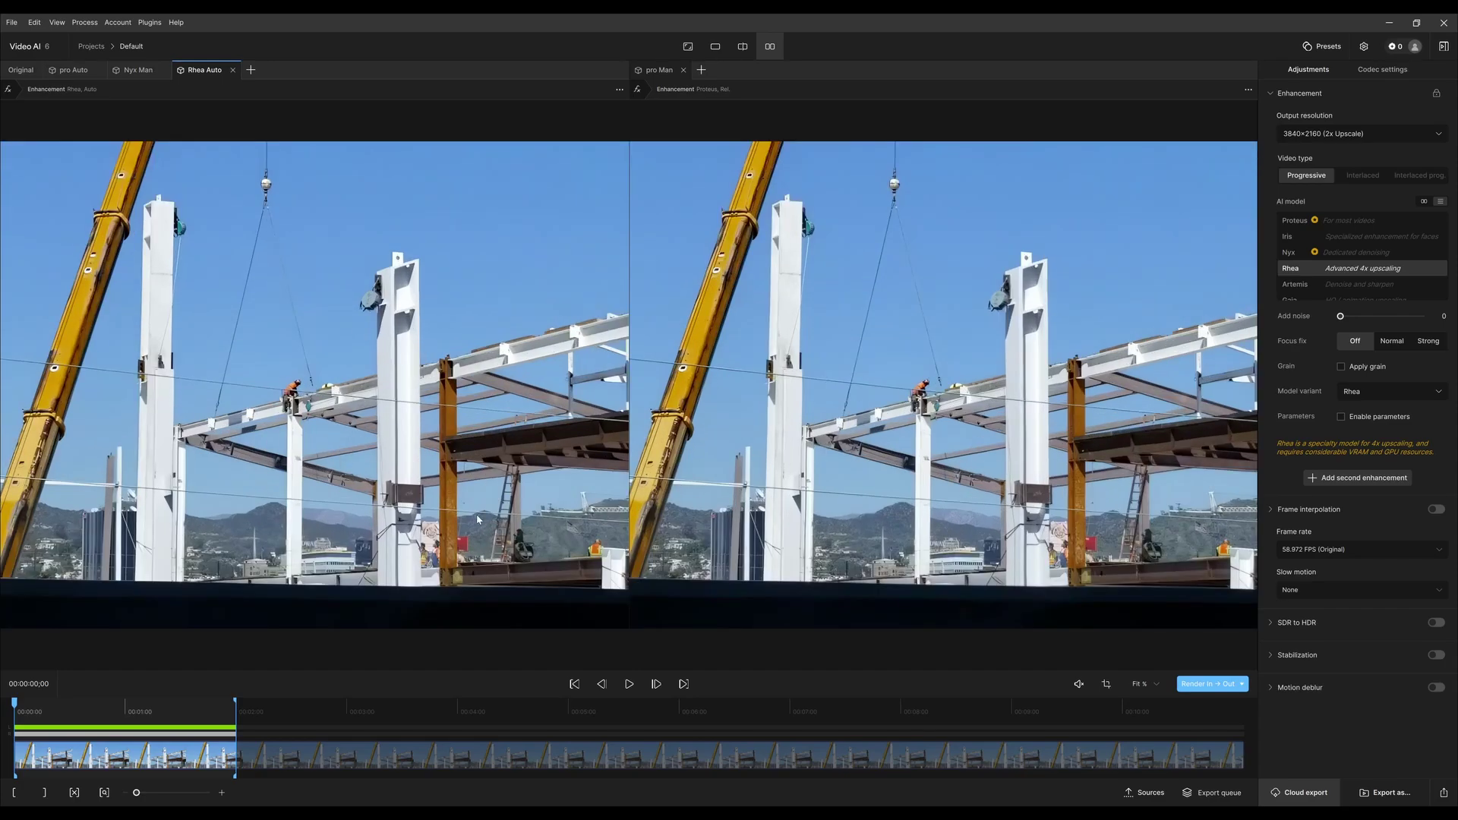
{"action": "scroll", "coordinate": [573, 468], "scroll_direction": "up", "scroll_amount": 1}
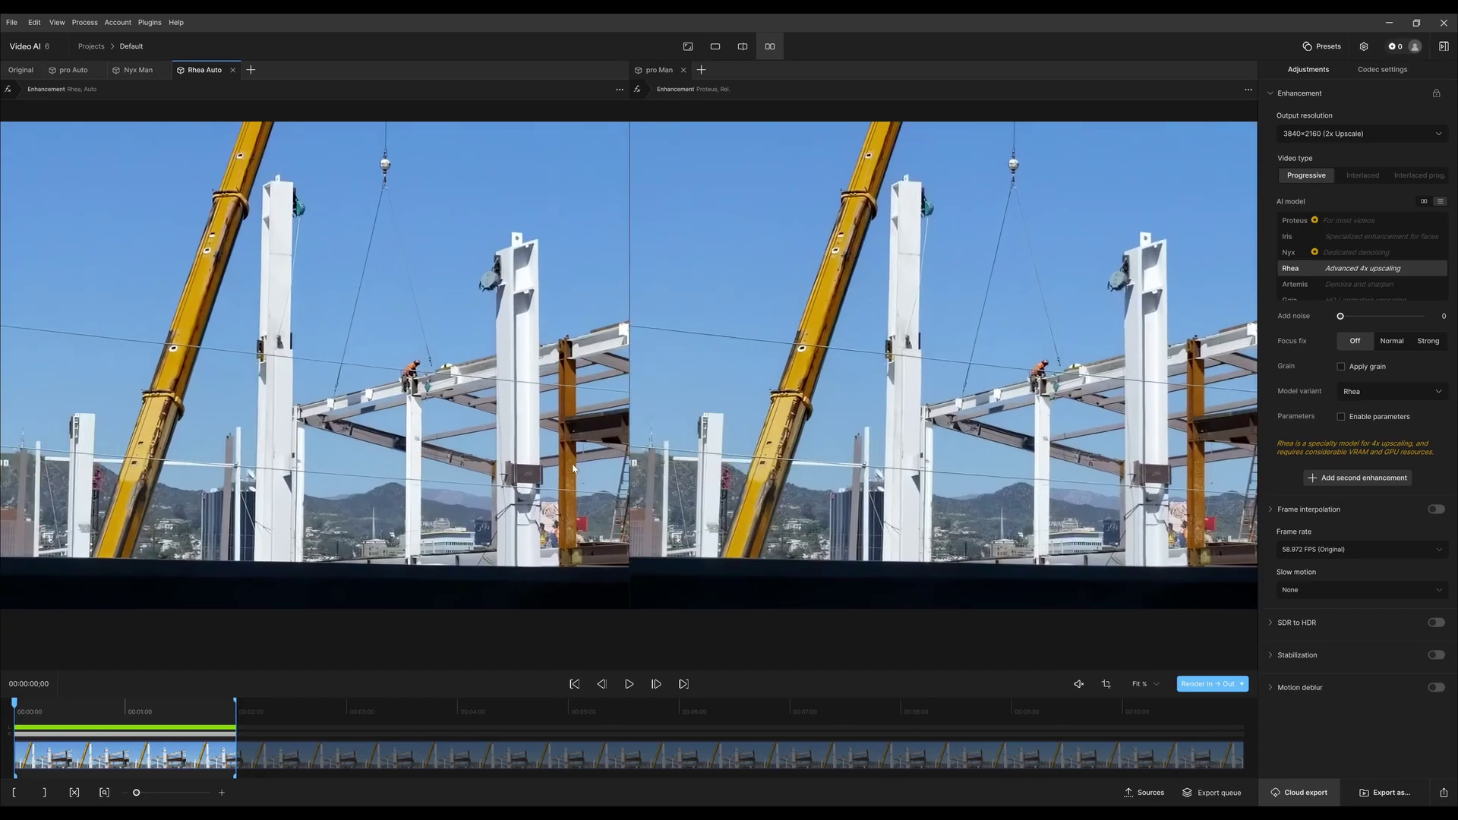
{"action": "left_click_drag", "start_coordinate": [573, 468], "coordinate": [375, 480]}
{"action": "left_click_drag", "start_coordinate": [665, 253], "coordinate": [682, 324]}
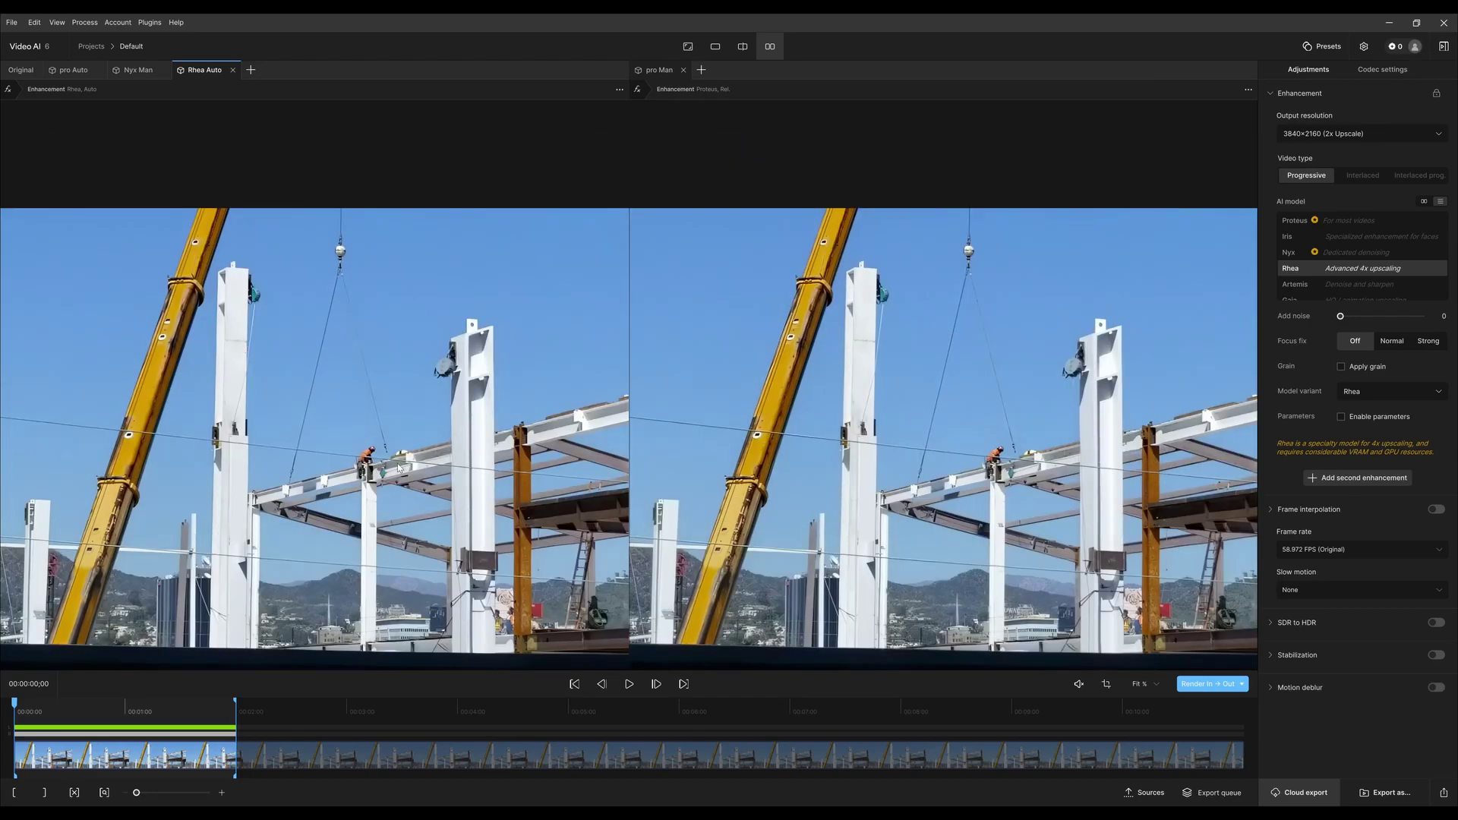
{"action": "left_click_drag", "start_coordinate": [380, 504], "coordinate": [222, 498]}
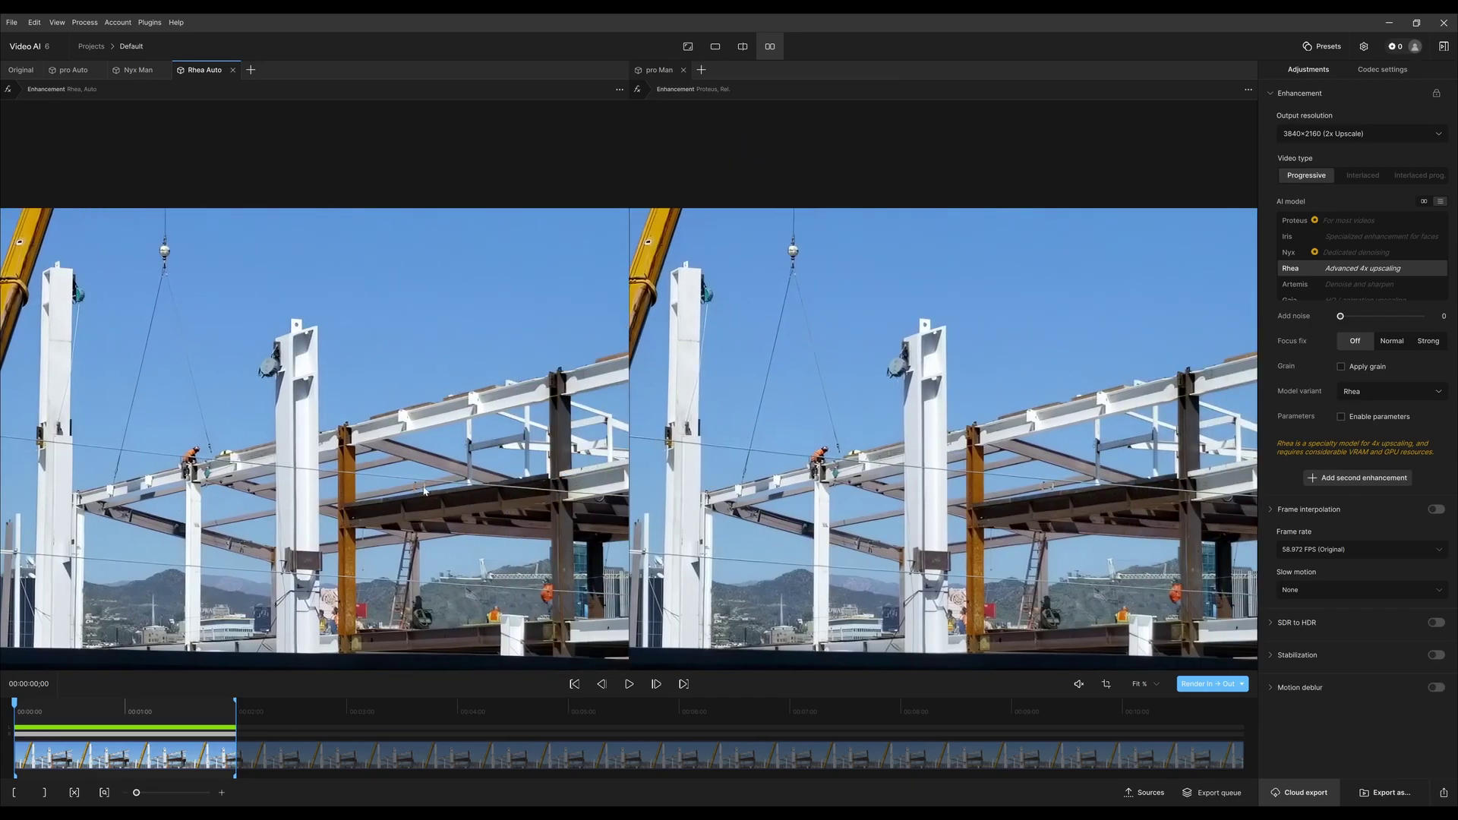
{"action": "left_click_drag", "start_coordinate": [591, 450], "coordinate": [724, 408]}
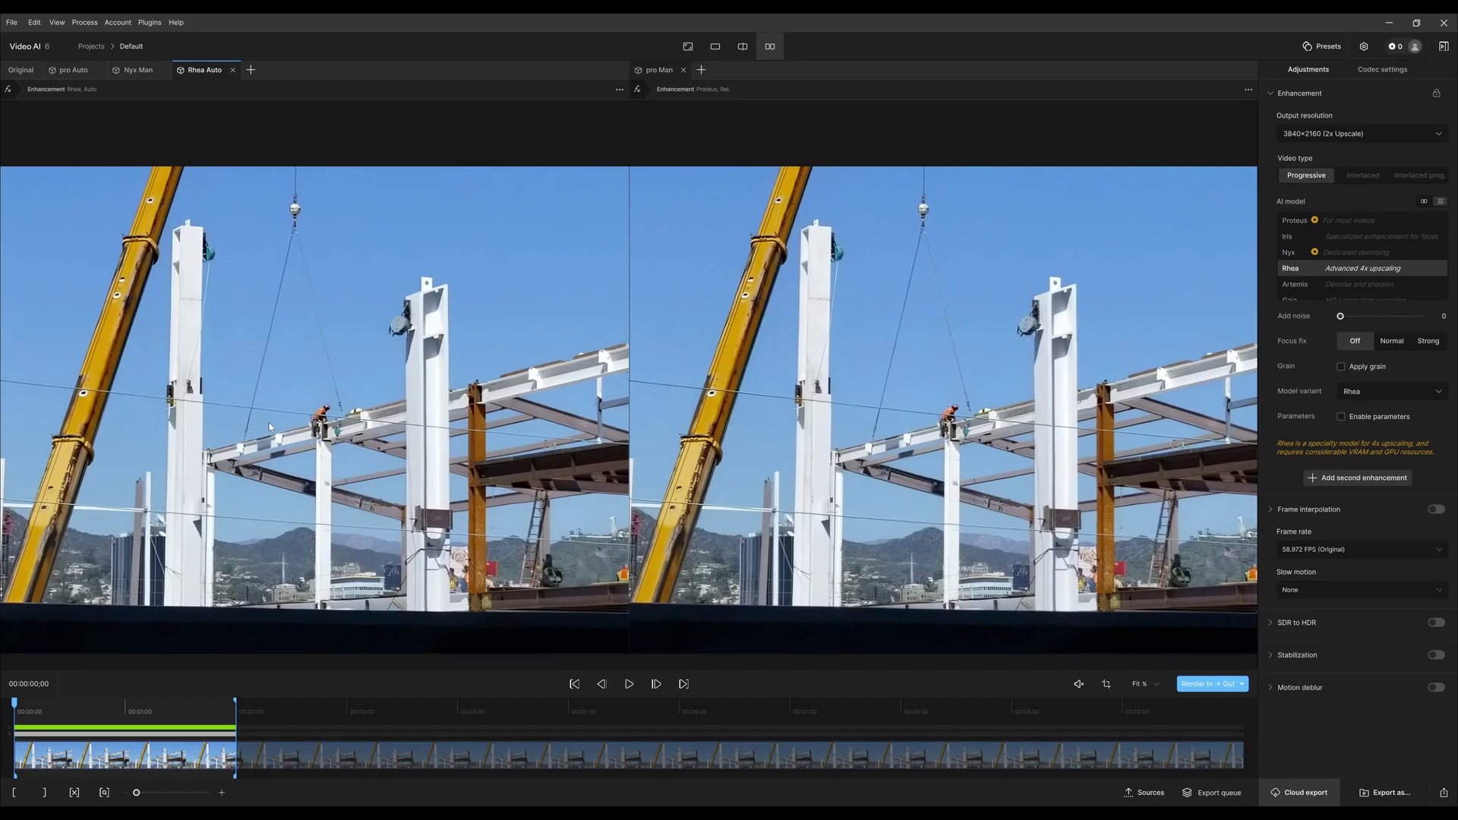
Show only the "pro Man" version in the single view and play back its rendered preview
{"action": "left_click", "coordinate": [715, 47]}
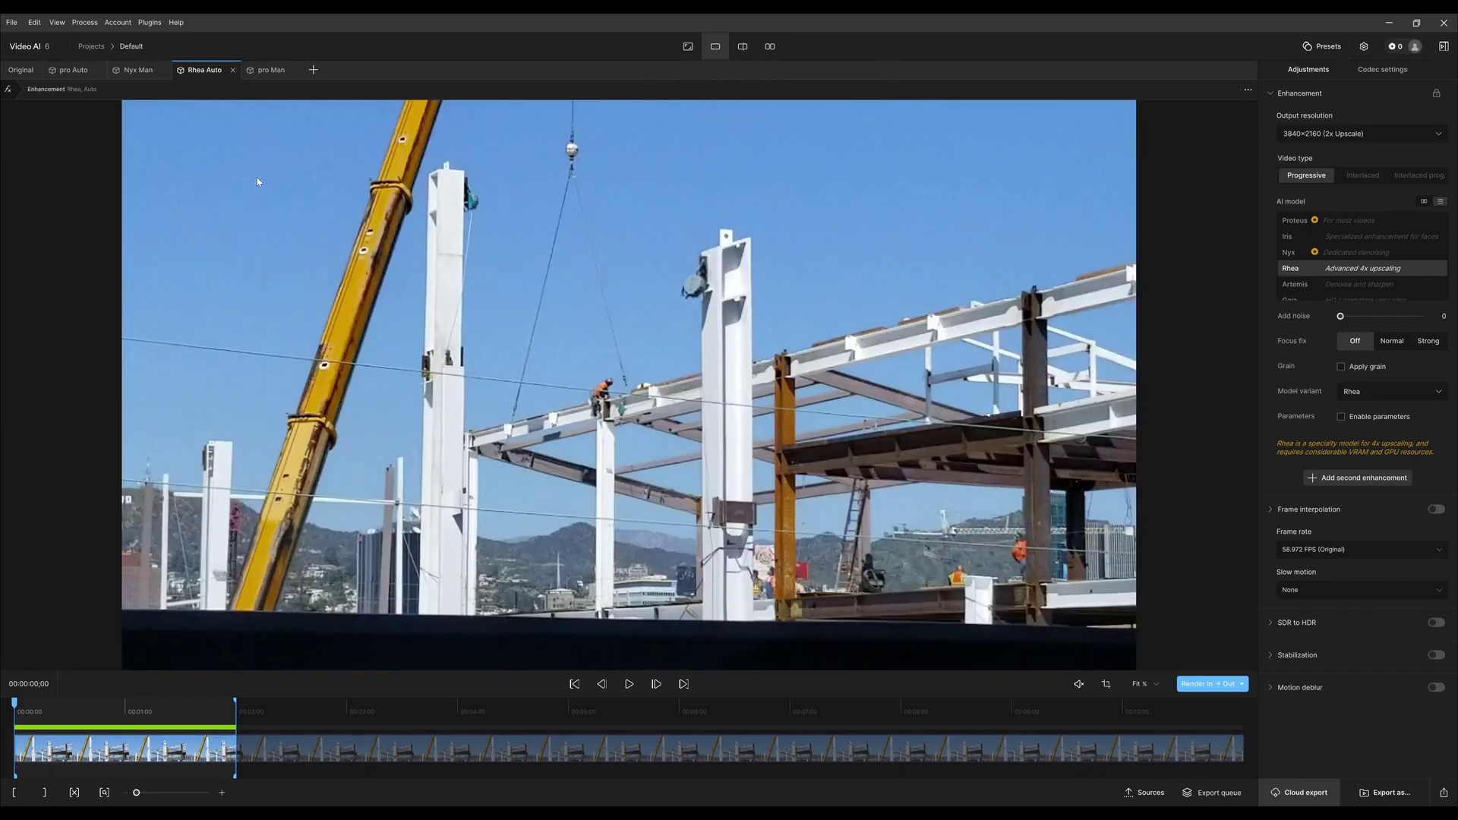
{"action": "left_click", "coordinate": [267, 70]}
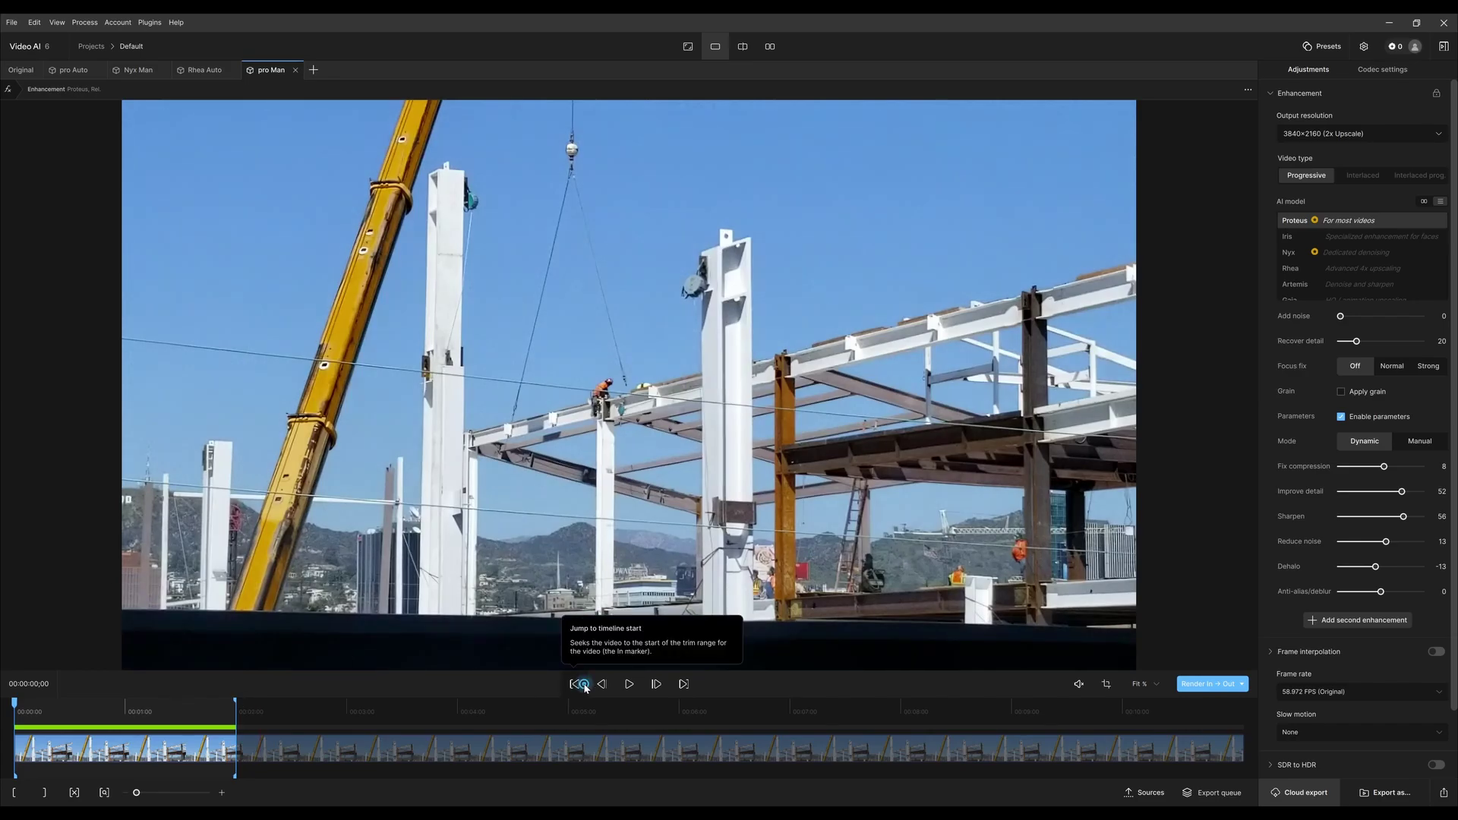
{"action": "left_click", "coordinate": [625, 687]}
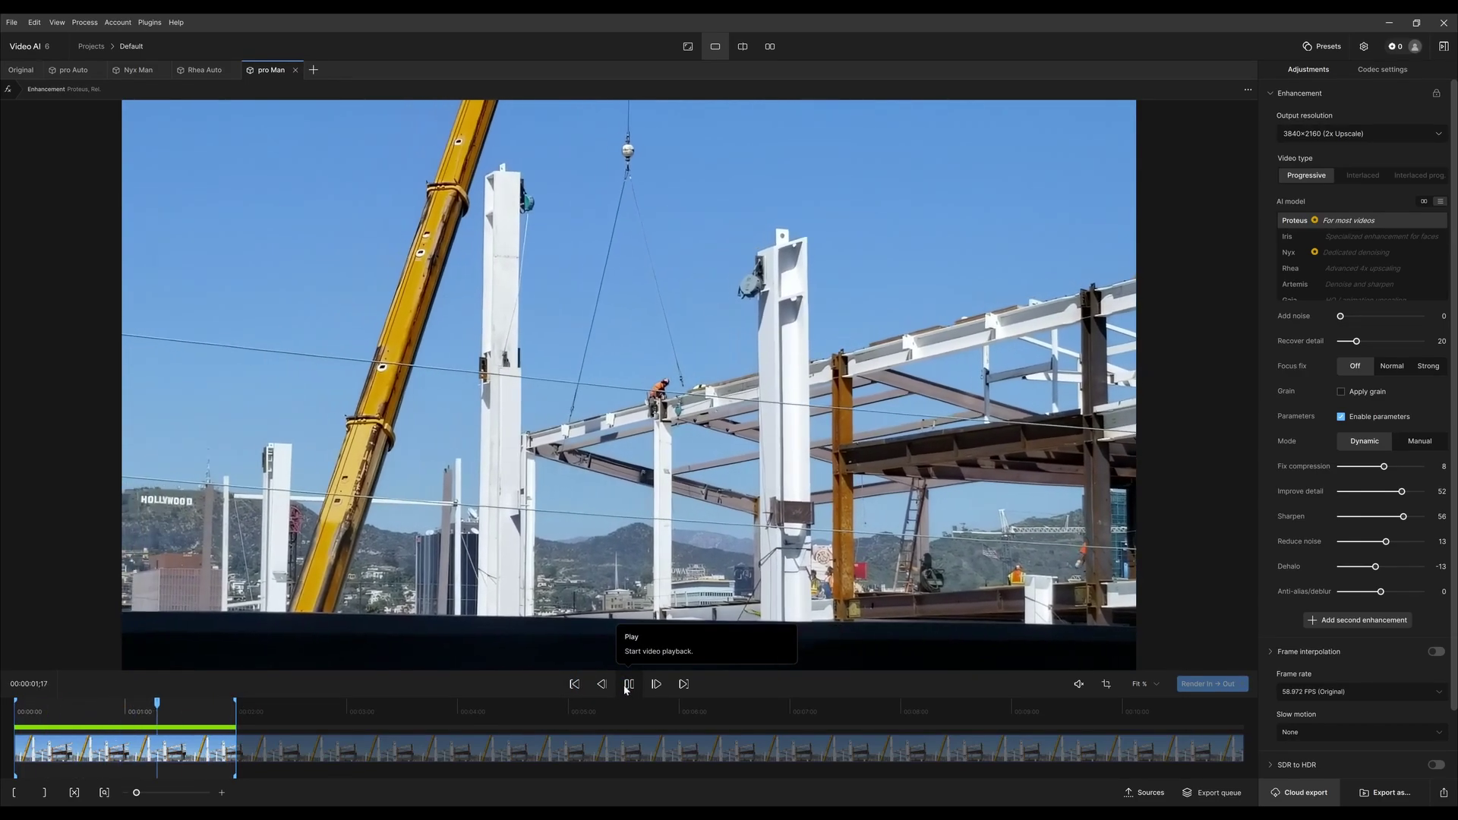
{"action": "left_click", "coordinate": [625, 688]}
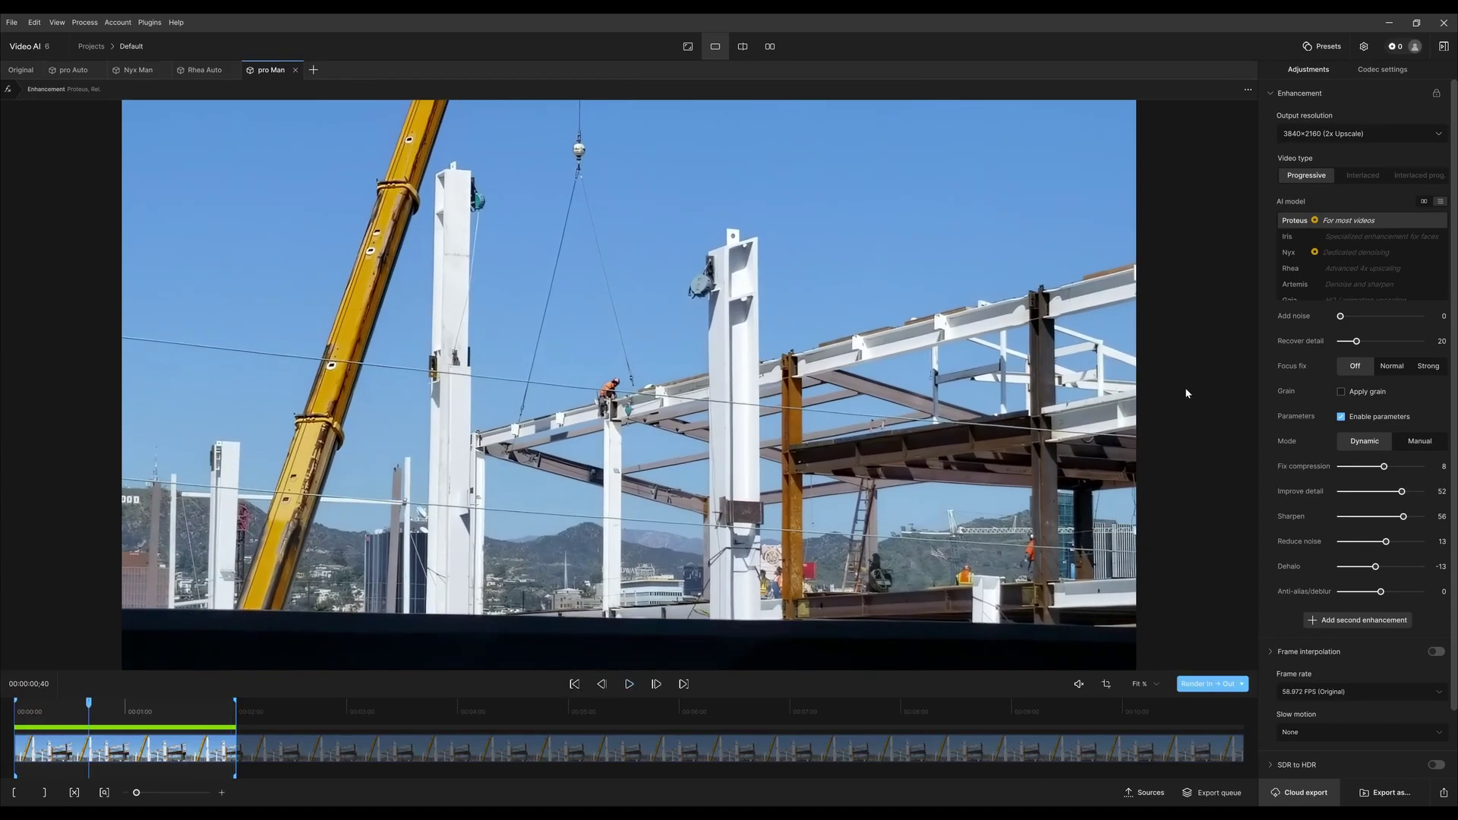
Collapse the Enhancement settings and turn on Stabilization with the Full-Frame method for "pro Man"
{"action": "mouse_move", "coordinate": [1270, 90]}
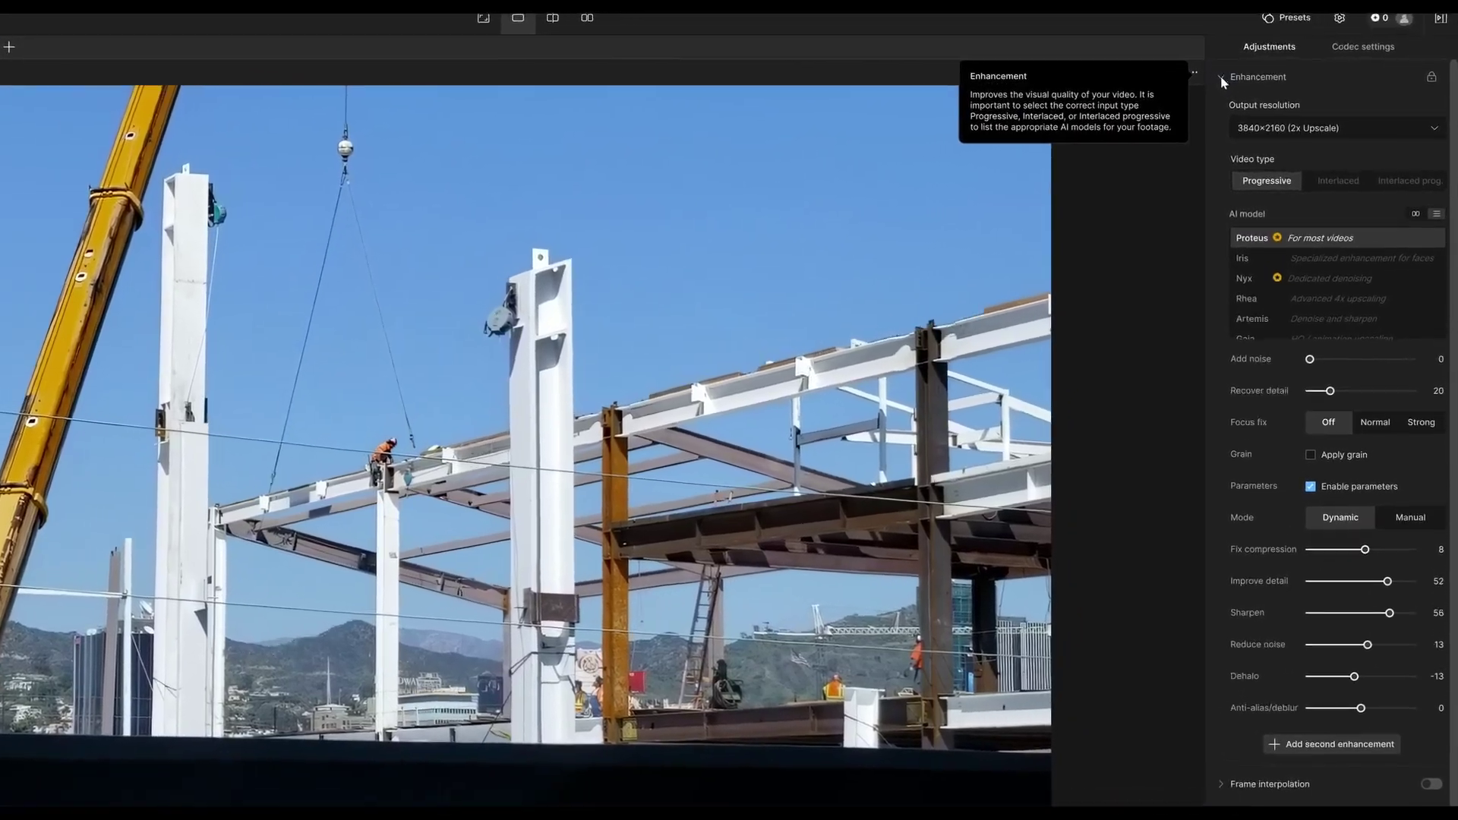
{"action": "left_click", "coordinate": [1270, 93]}
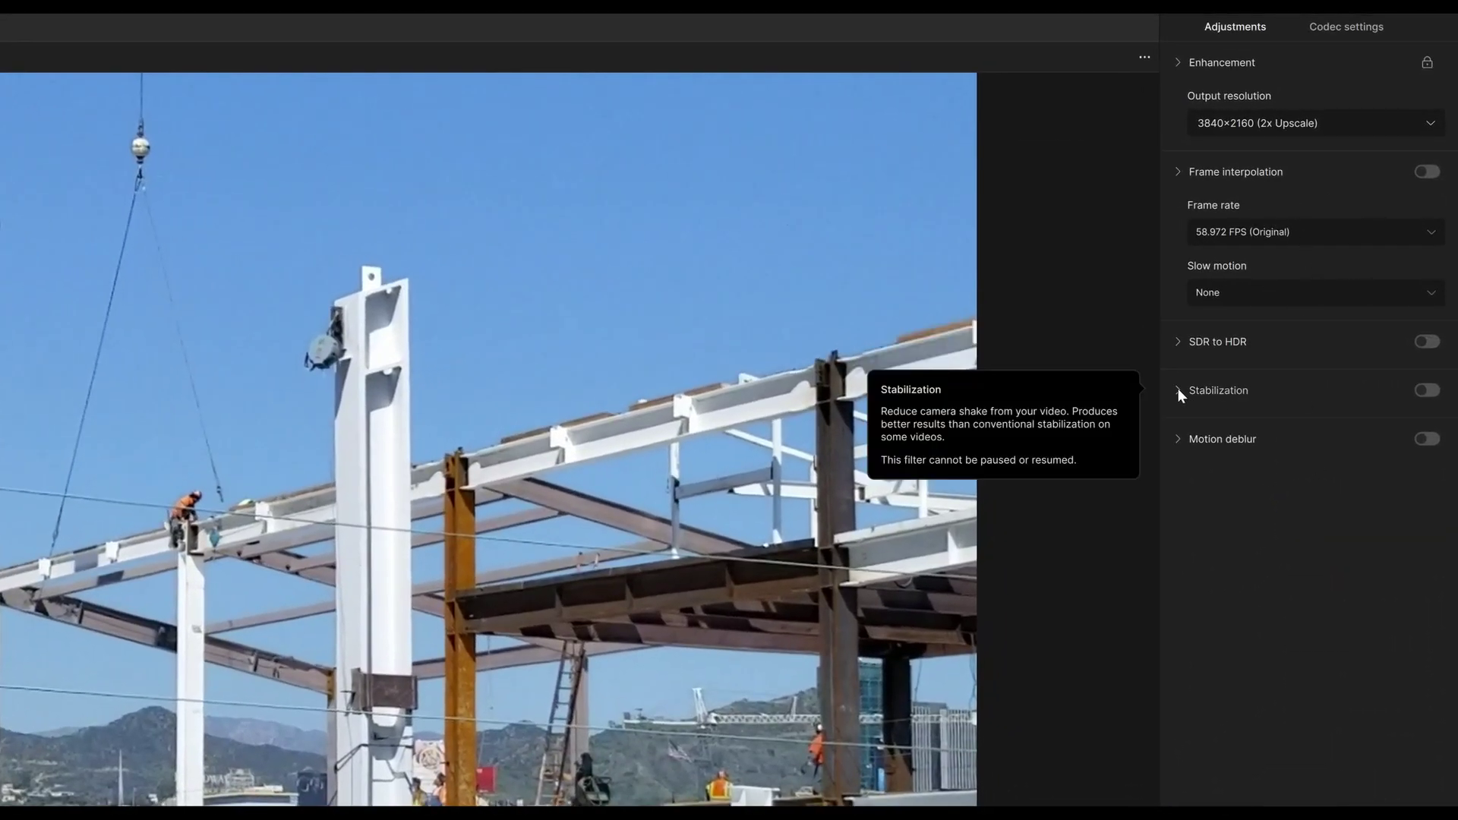
{"action": "left_click", "coordinate": [1255, 390]}
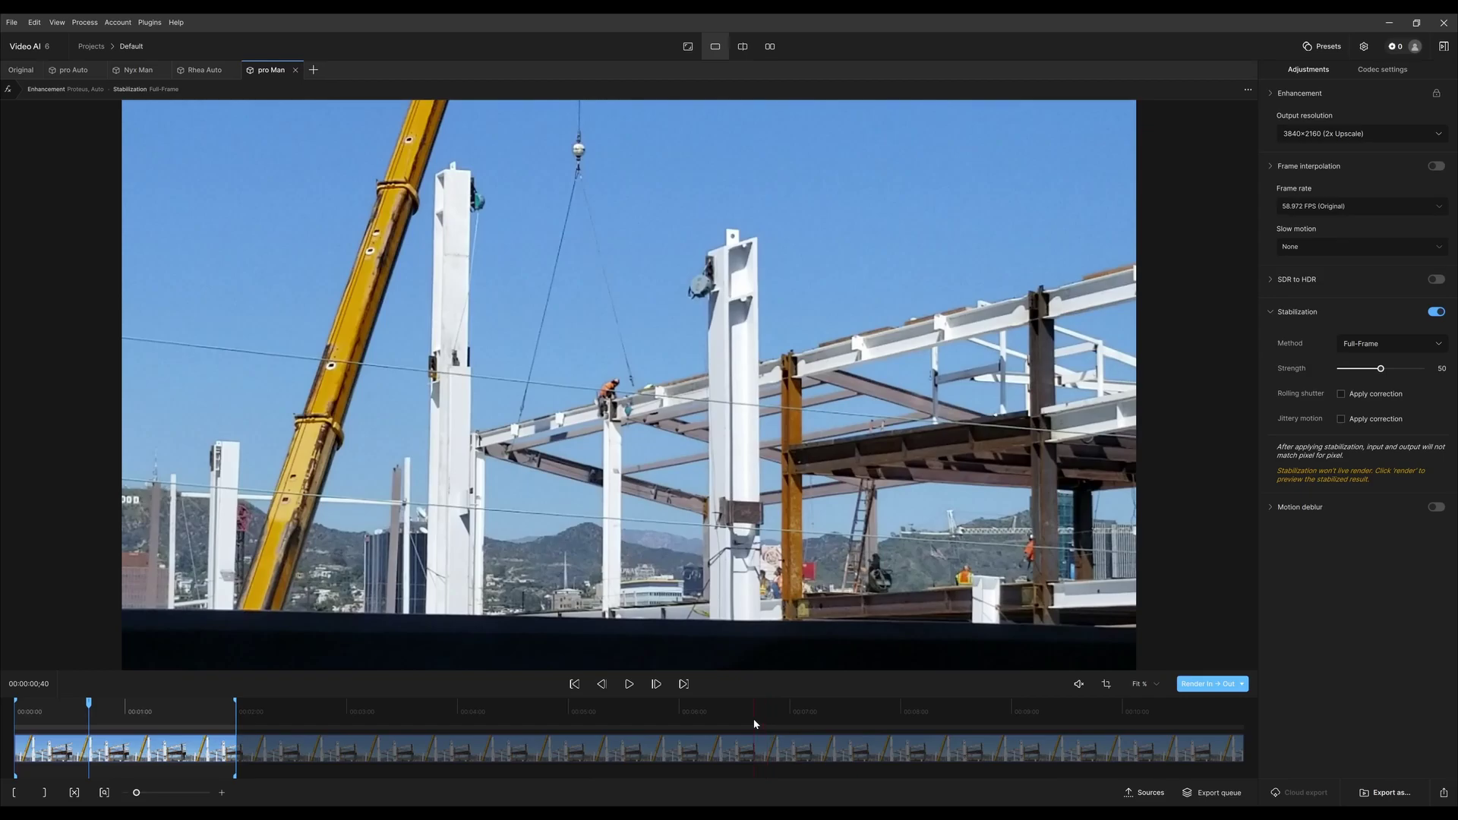
Reset the In and Out range to the whole clip and render it with the stabilization applied
{"action": "left_click", "coordinate": [73, 793]}
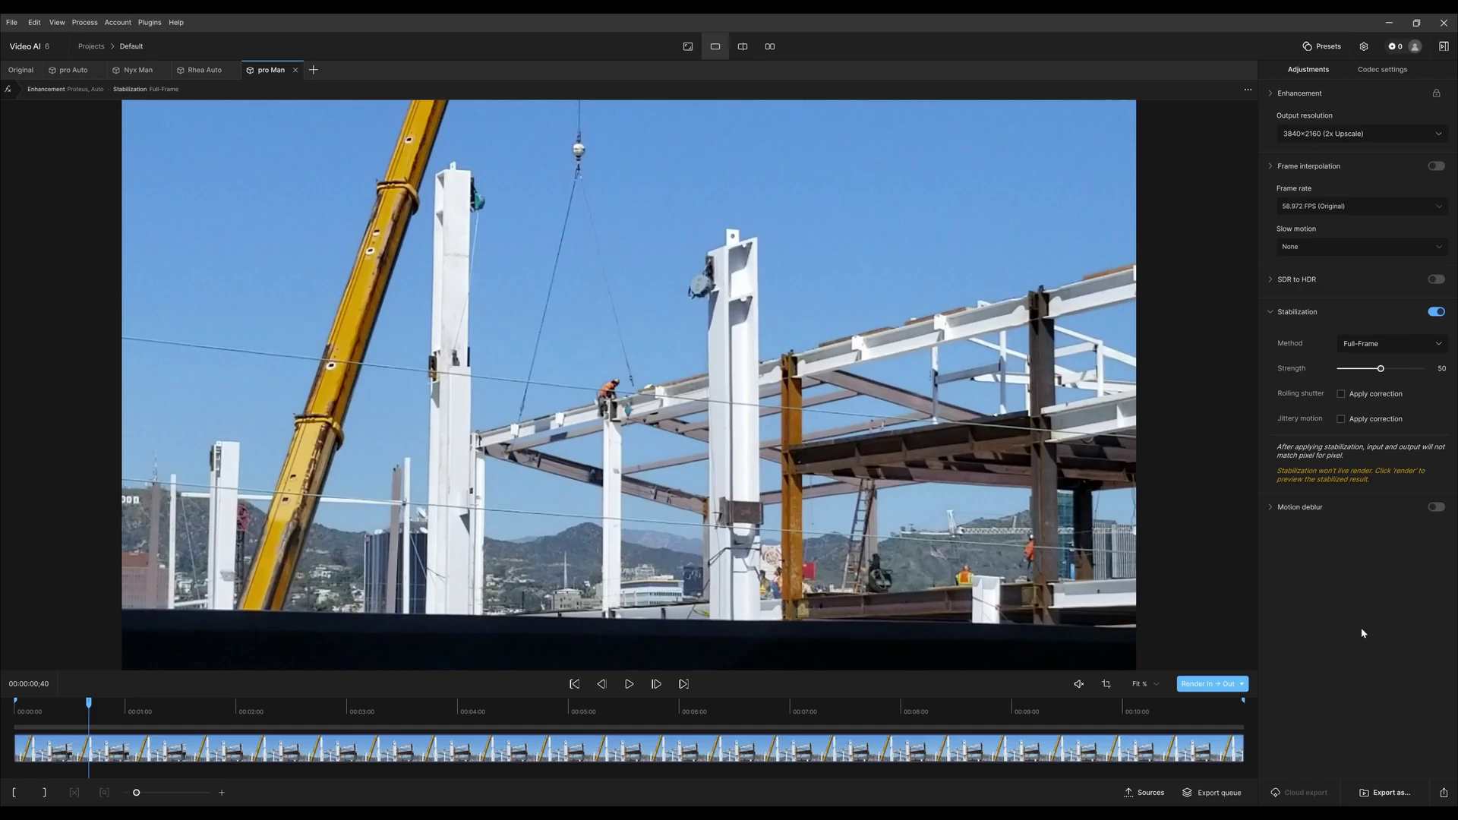
{"action": "left_click", "coordinate": [1276, 95]}
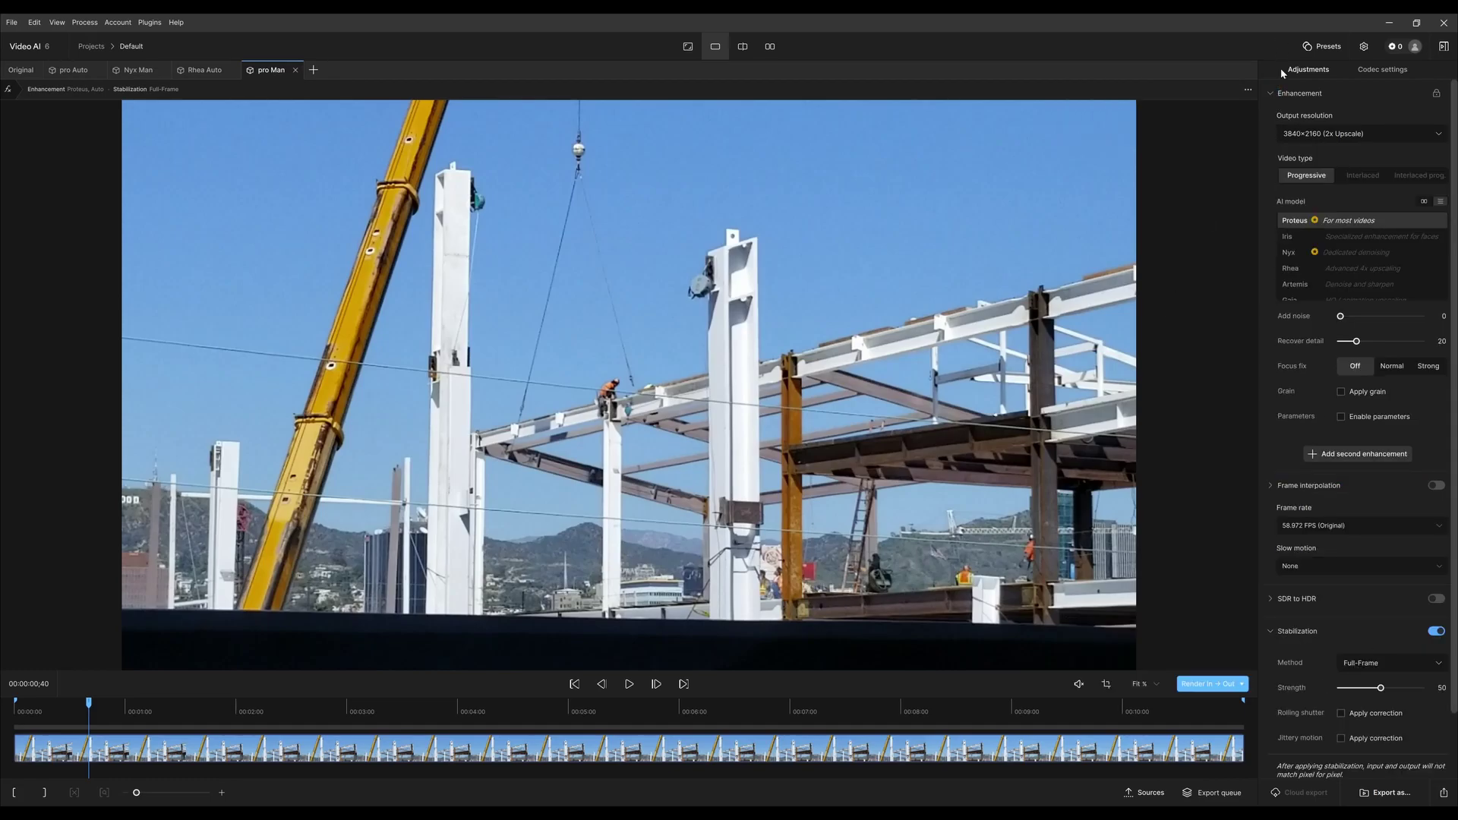
{"action": "left_click", "coordinate": [1275, 93]}
{"action": "left_click", "coordinate": [1227, 685]}
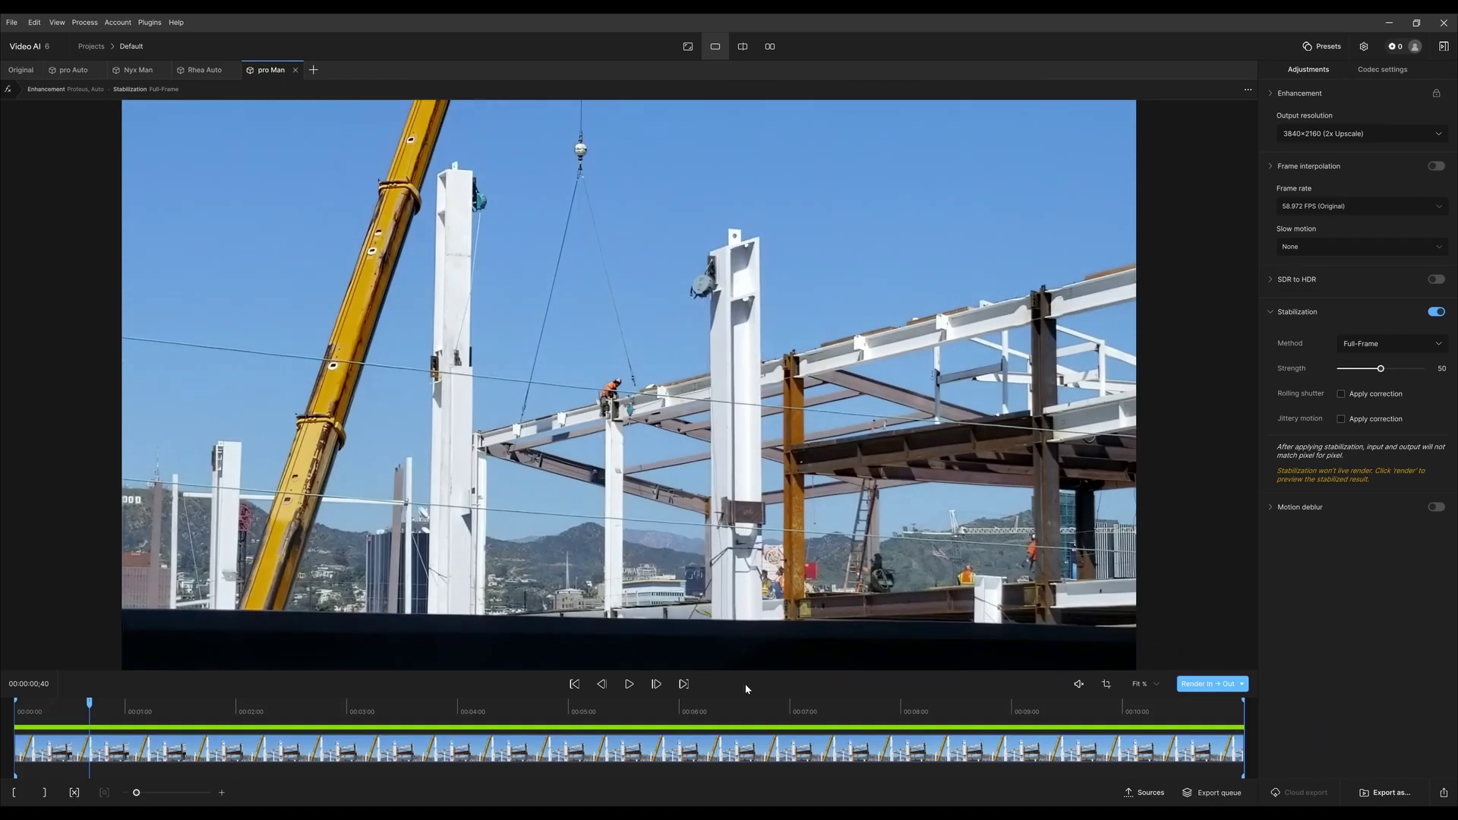
Play the stabilized "pro Man" render from the start to check the camera motion
{"action": "left_click", "coordinate": [578, 689]}
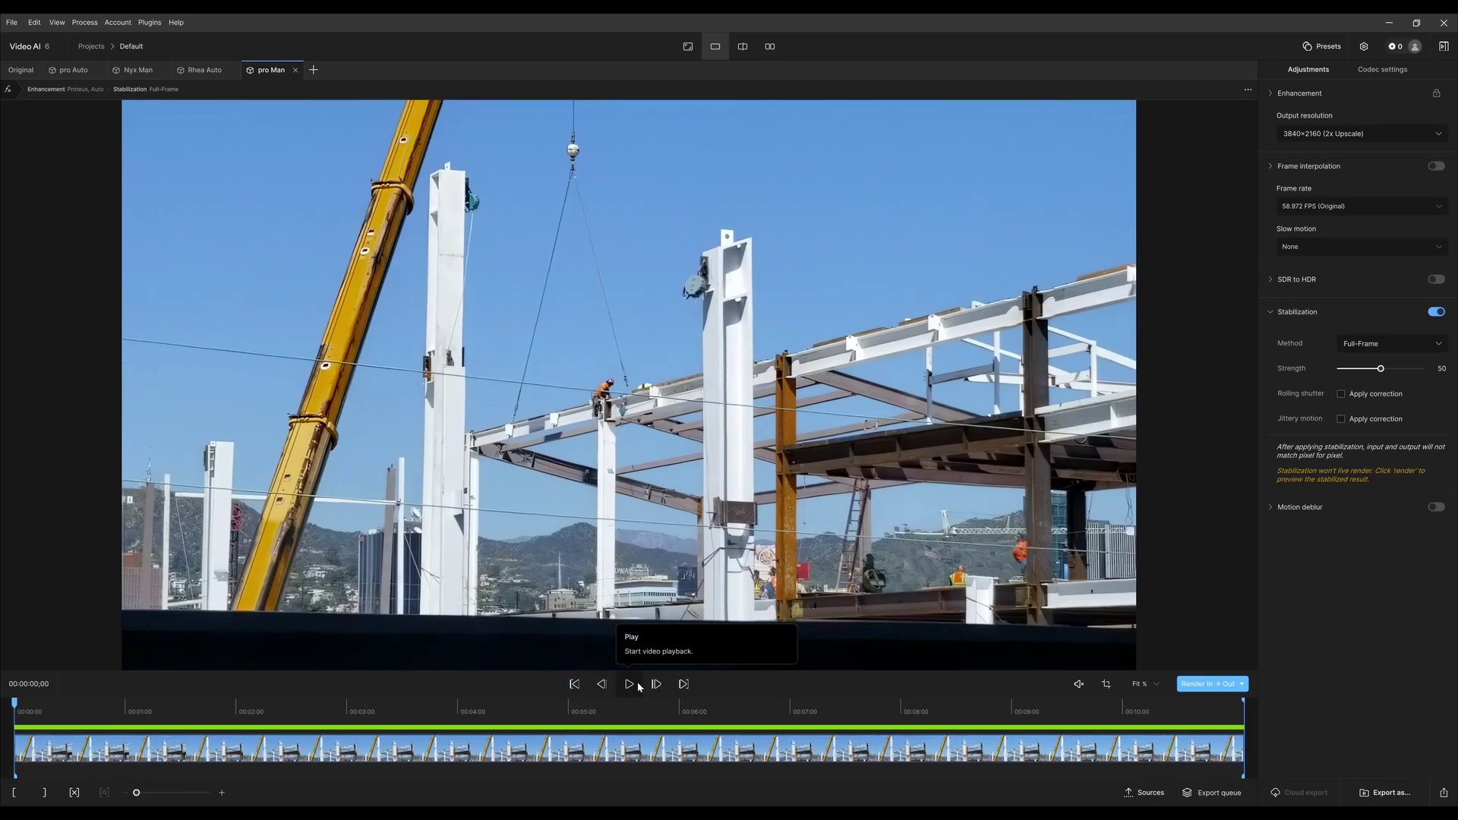
{"action": "left_click", "coordinate": [639, 686]}
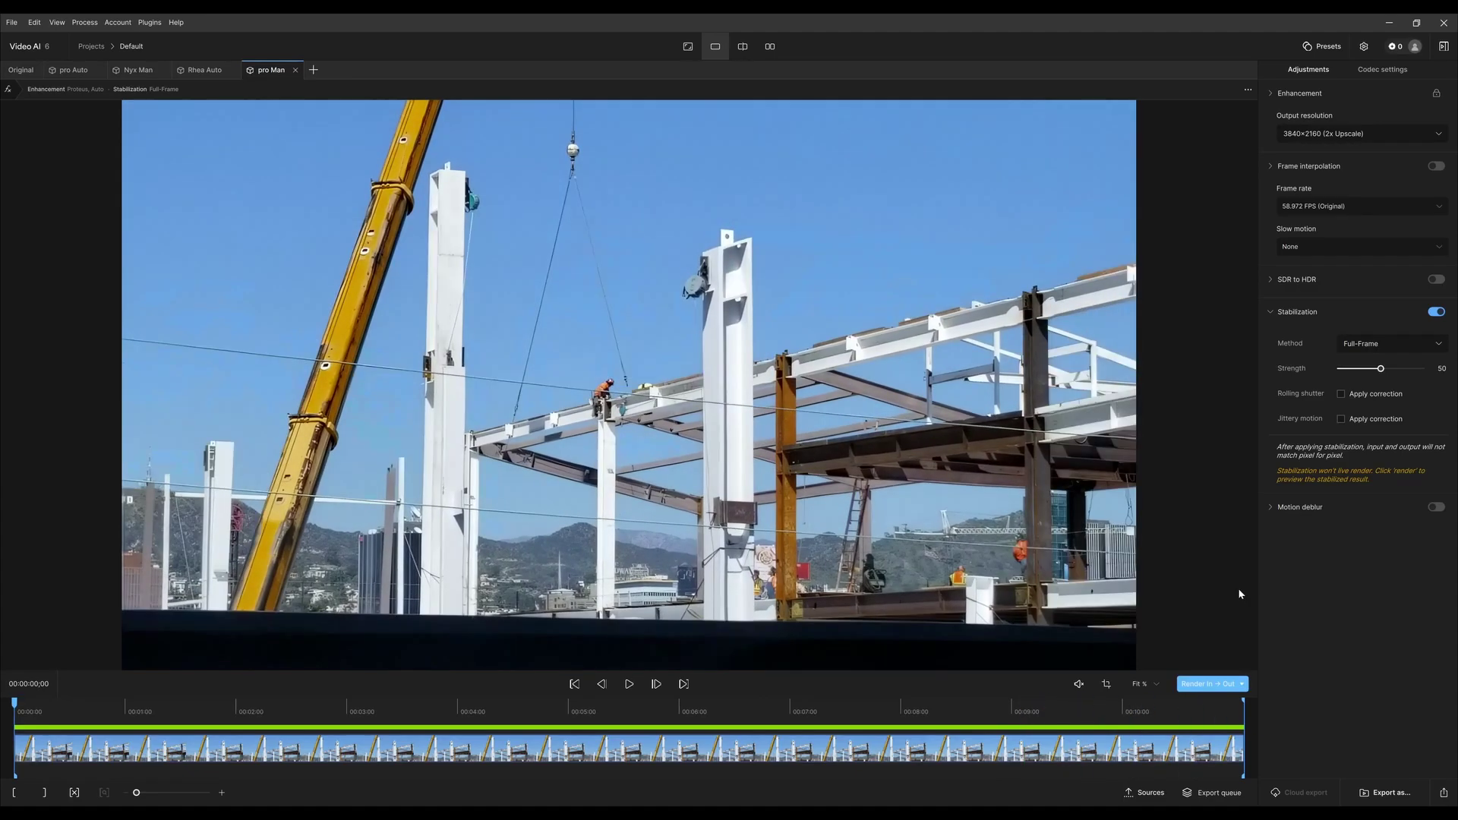
{"action": "key", "text": "space"}
{"action": "left_click", "coordinate": [487, 404]}
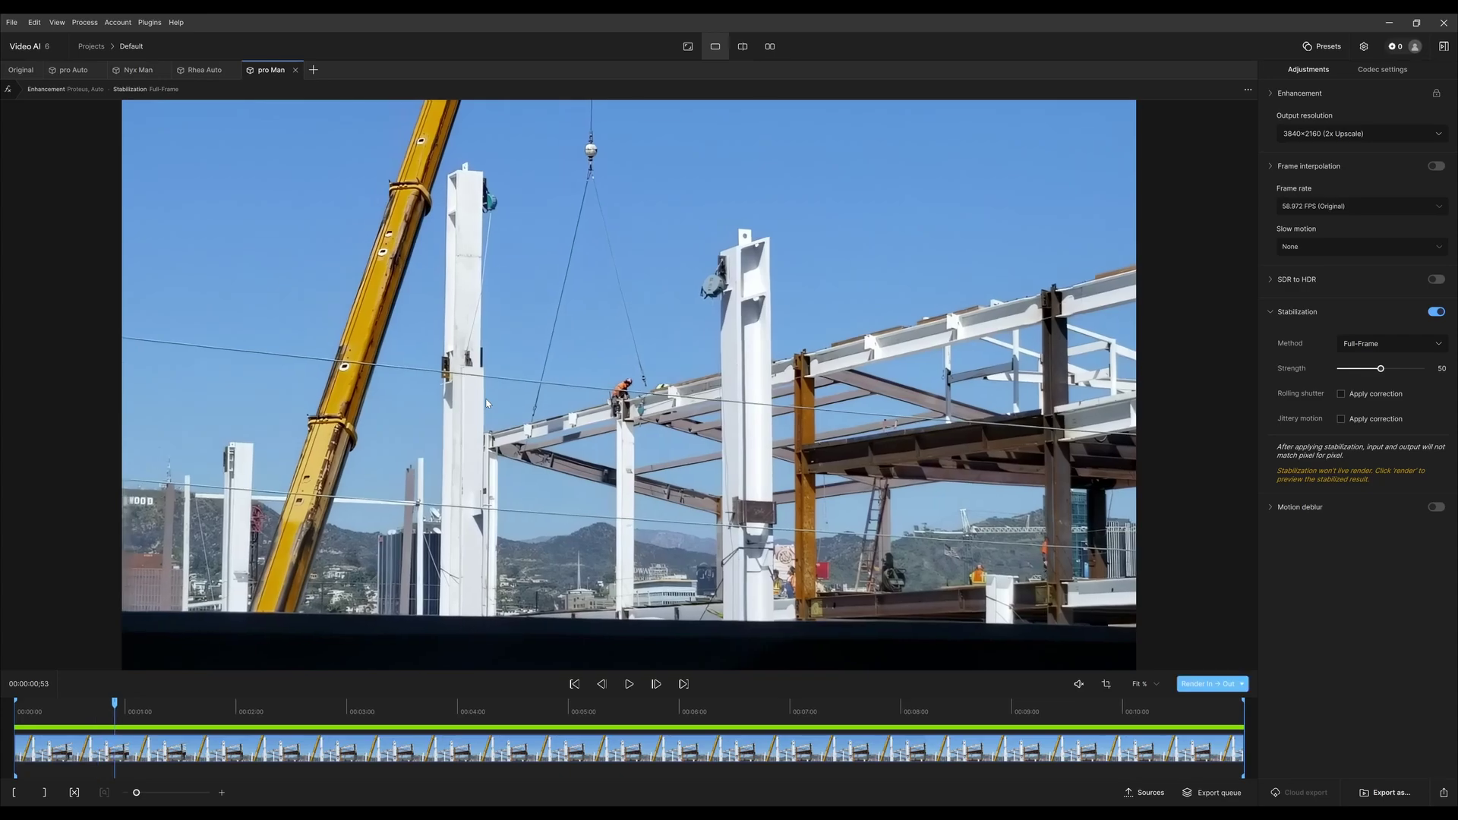
{"action": "left_click", "coordinate": [487, 403]}
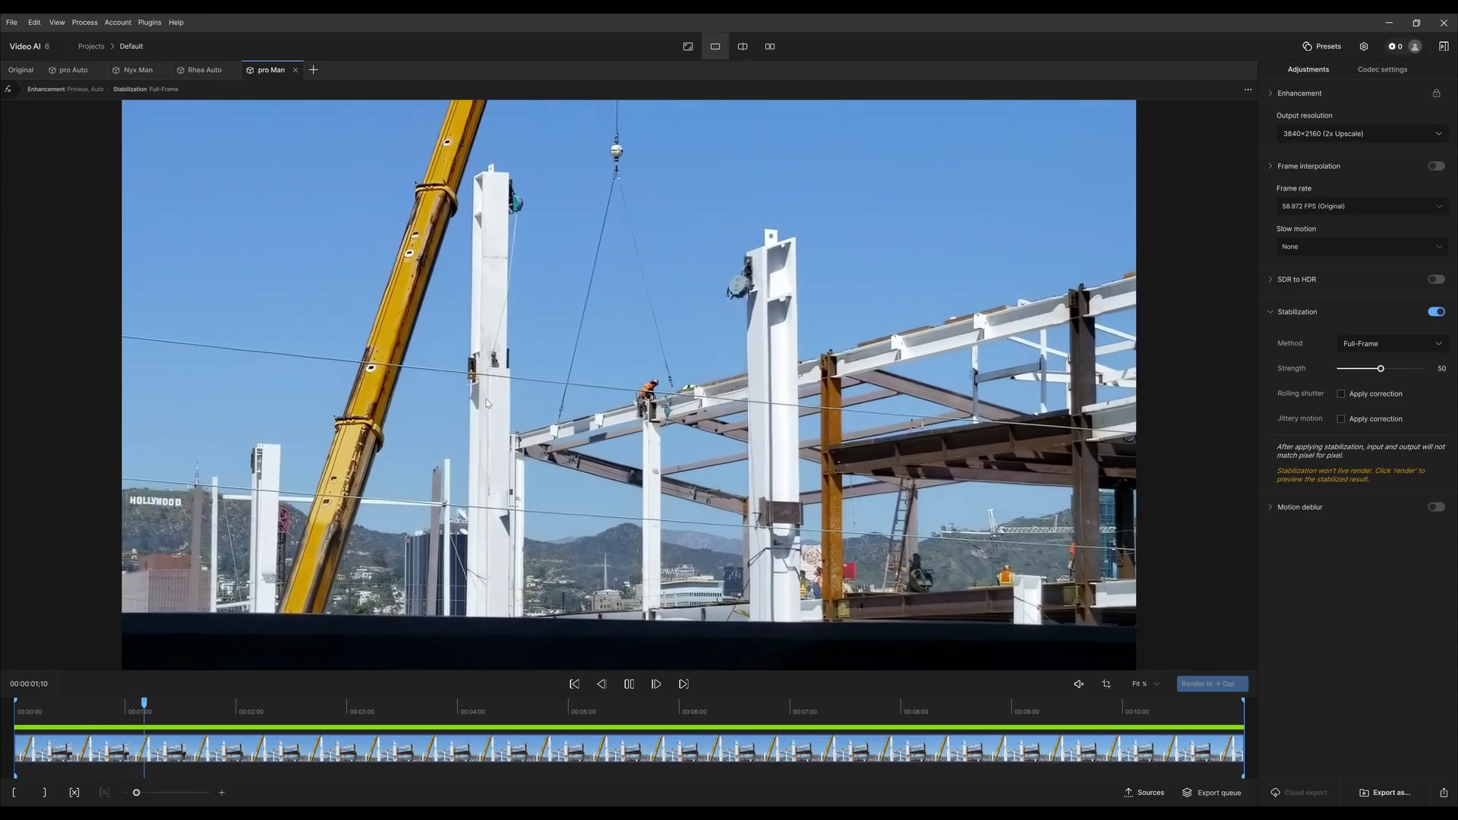
Play the stabilized render in short stretches through to the end of the clip, pausing to judge the steadiness
{"action": "left_click", "coordinate": [487, 404]}
{"action": "key", "text": "space"}
{"action": "left_click", "coordinate": [552, 415]}
{"action": "key", "text": "space"}
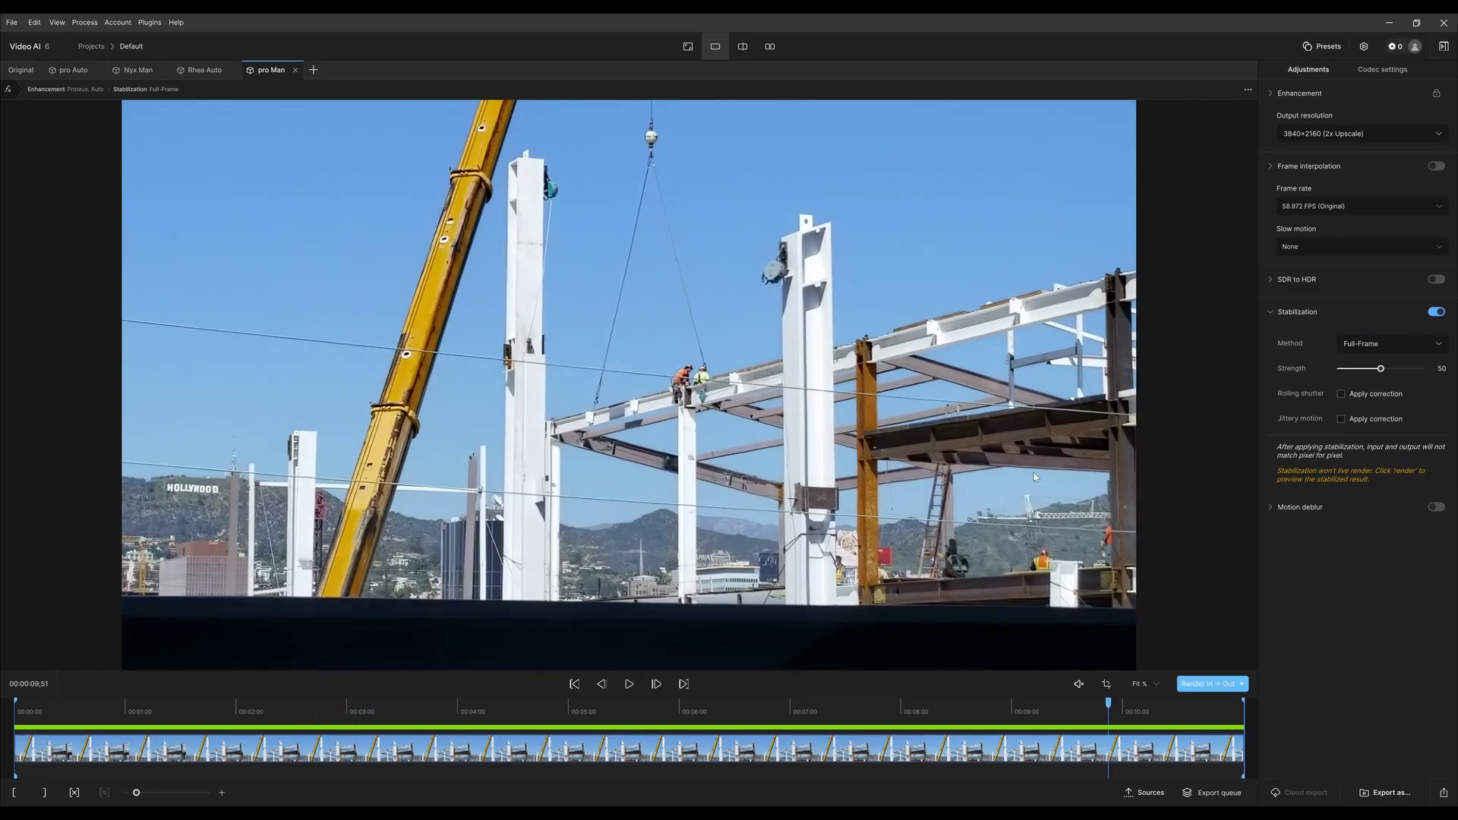
{"action": "key", "text": "space"}
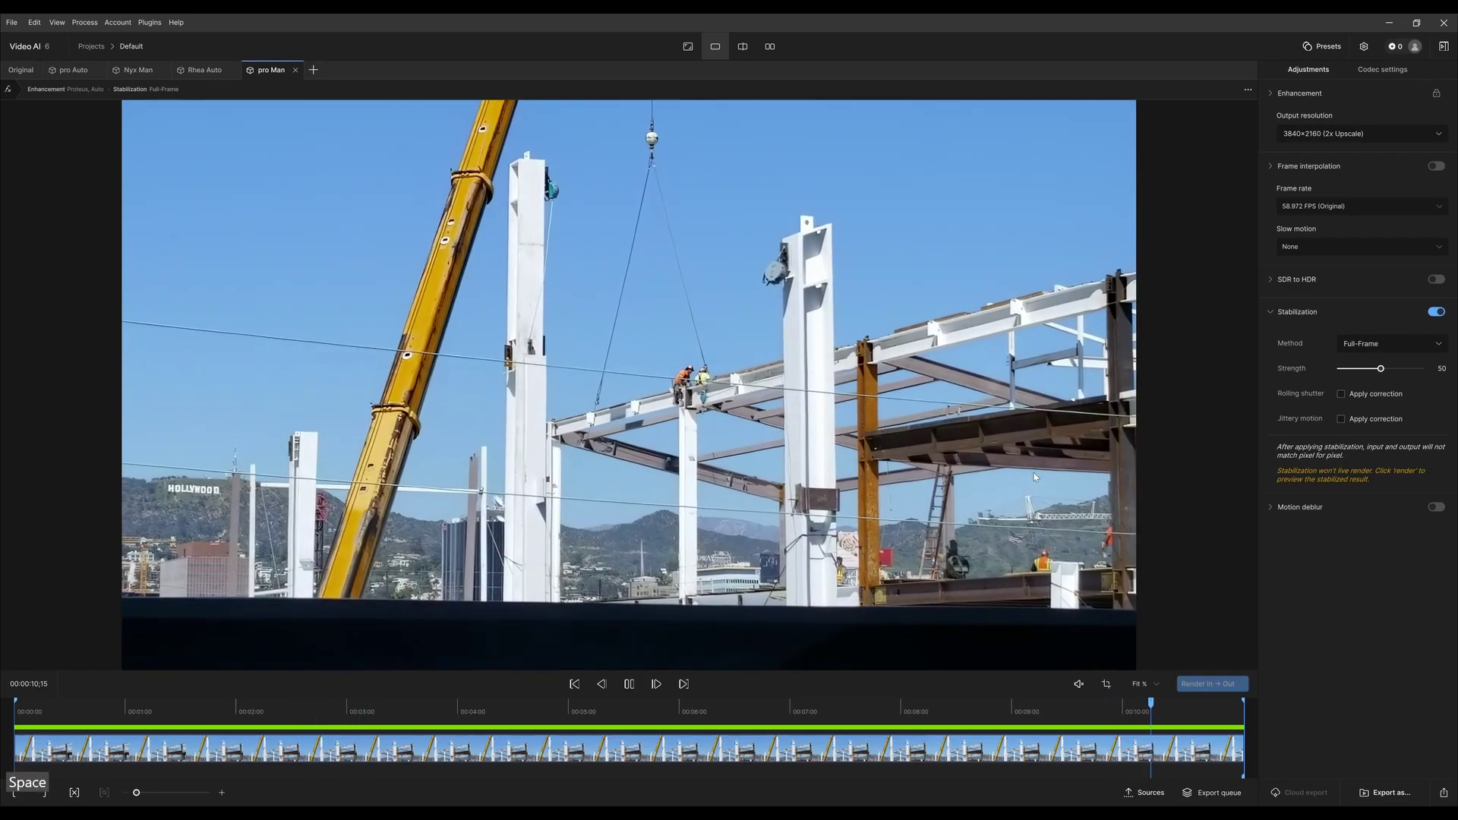
{"action": "key", "text": "space"}
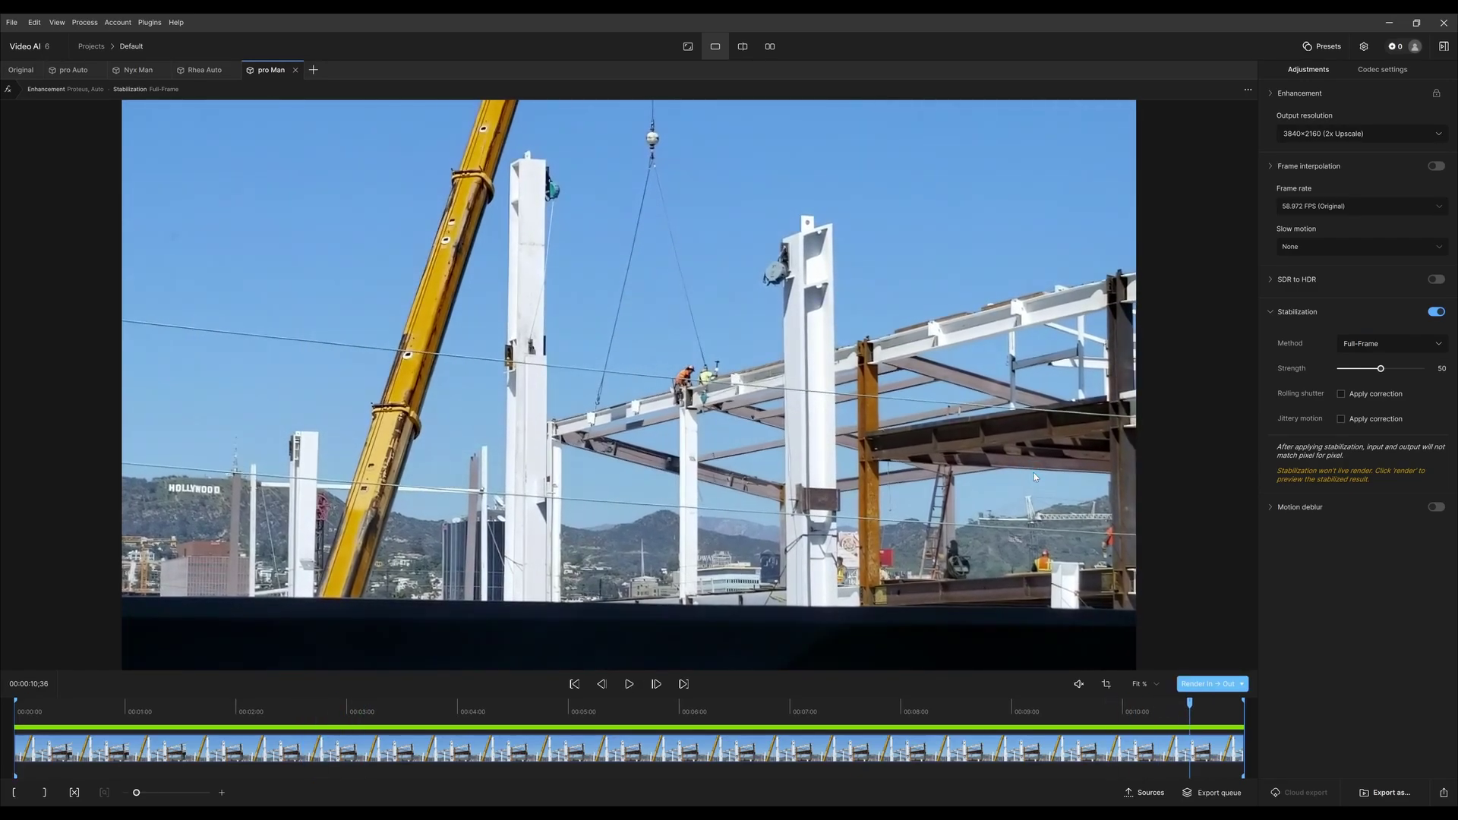
{"action": "key", "text": "space"}
{"action": "key", "text": "space"}
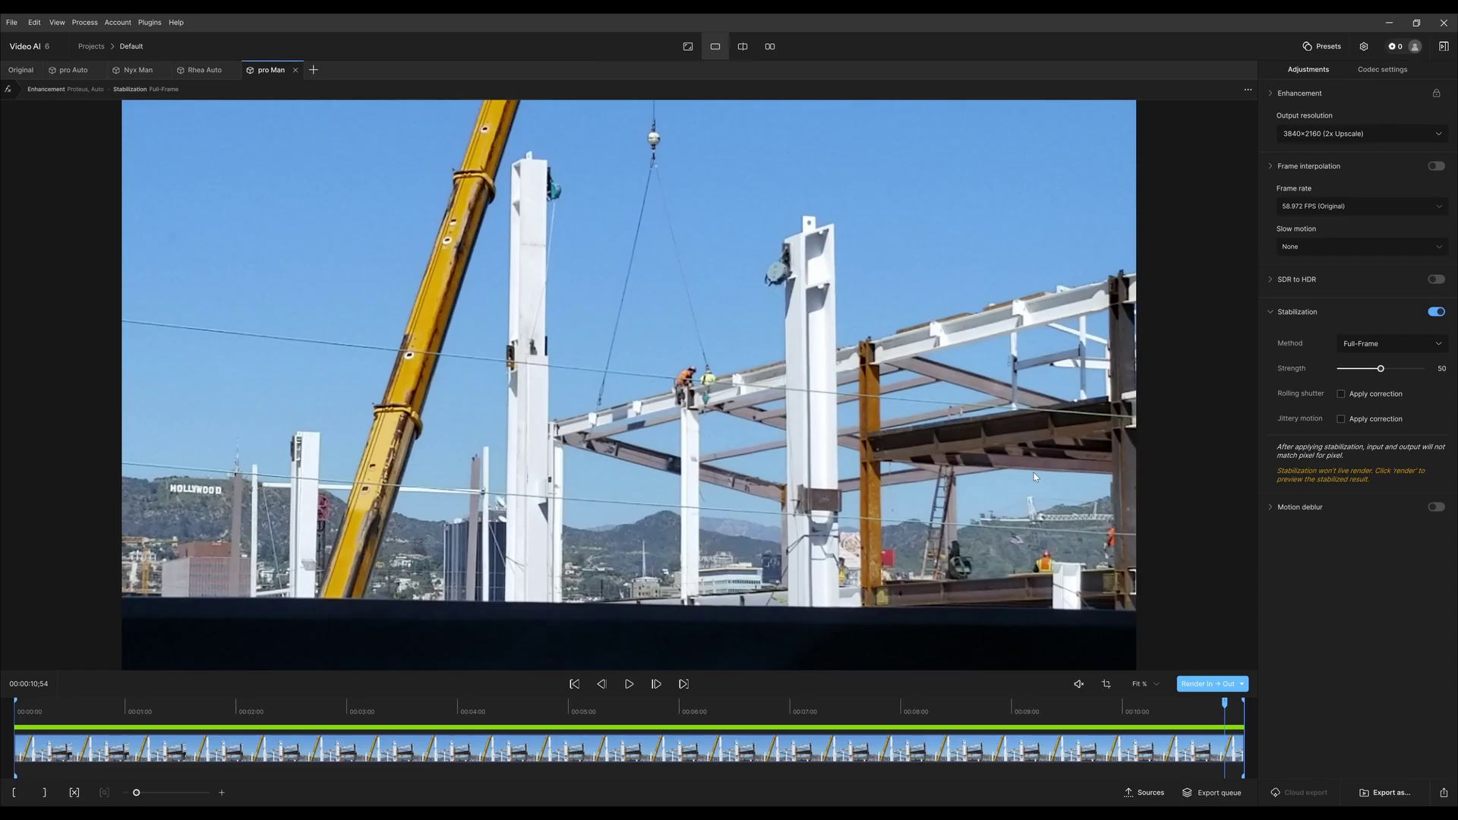
{"action": "key", "text": "space"}
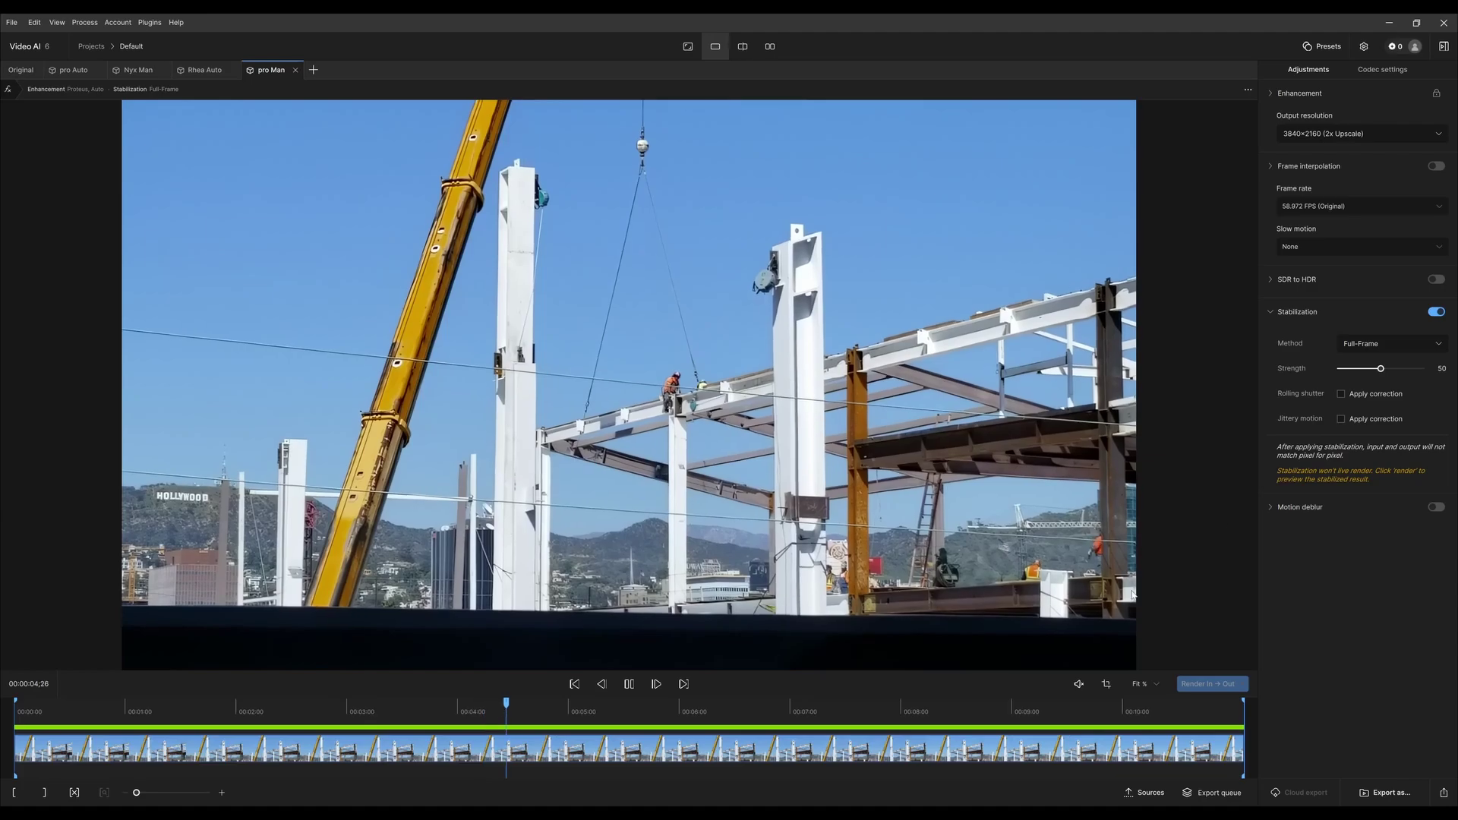
Move the playhead back to about 2 seconds and to the 1-second mark, and replay the opening of the stabilized clip
{"action": "left_click", "coordinate": [241, 716]}
{"action": "key", "text": "space"}
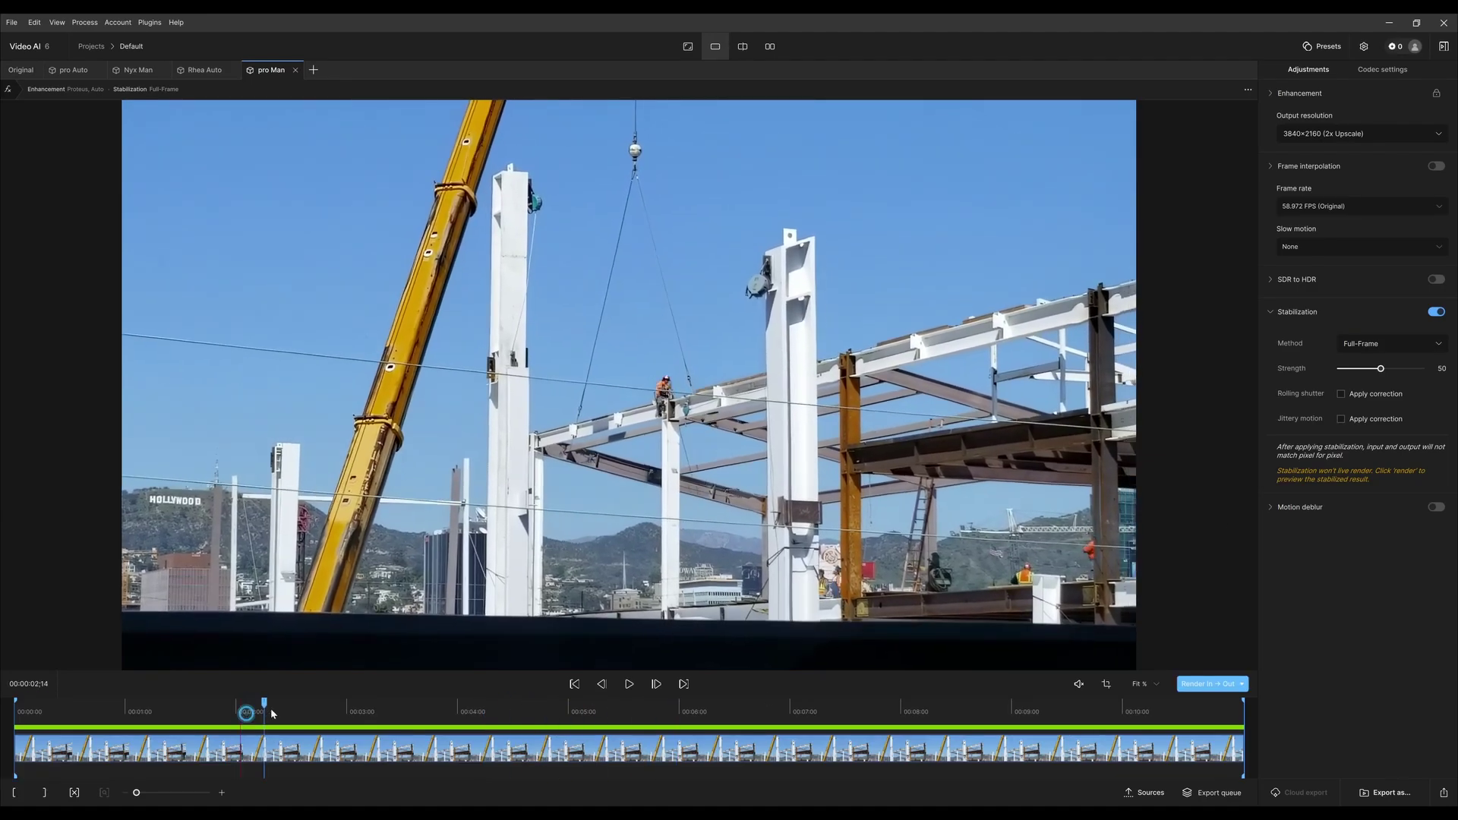
{"action": "left_click", "coordinate": [221, 714]}
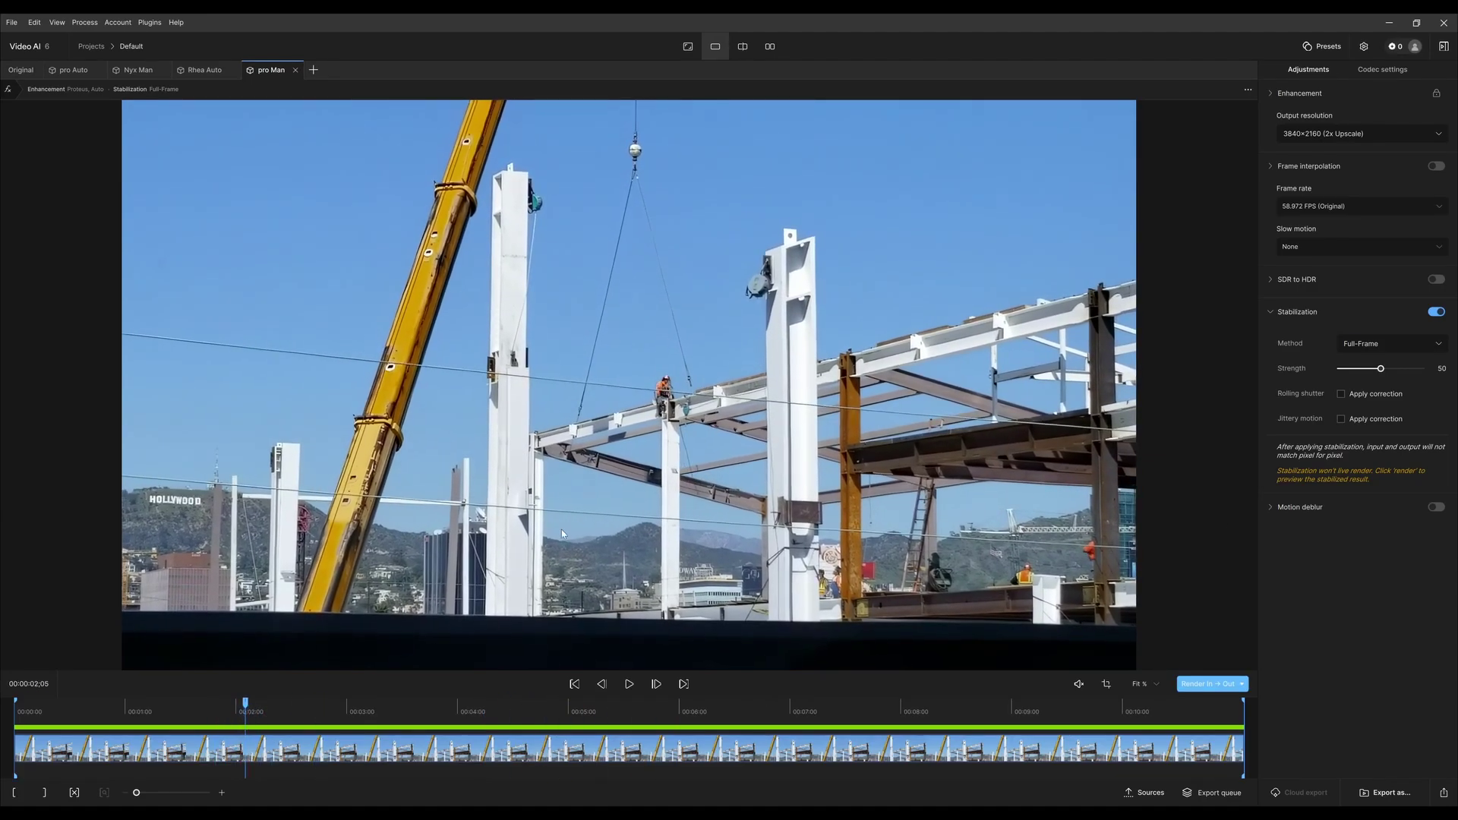
{"action": "left_click", "coordinate": [126, 714]}
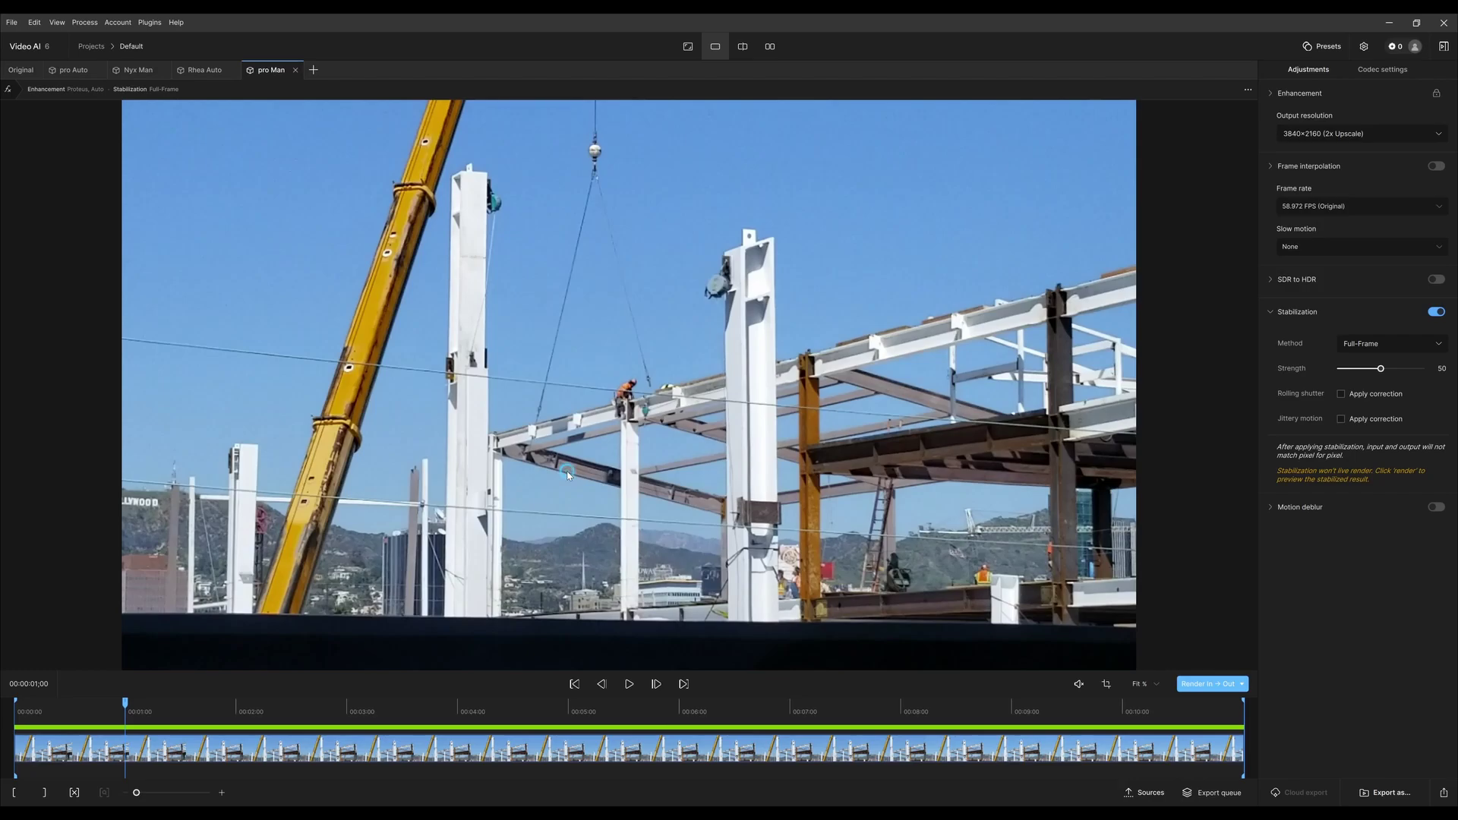
{"action": "key", "text": "space"}
{"action": "key", "text": "space"}
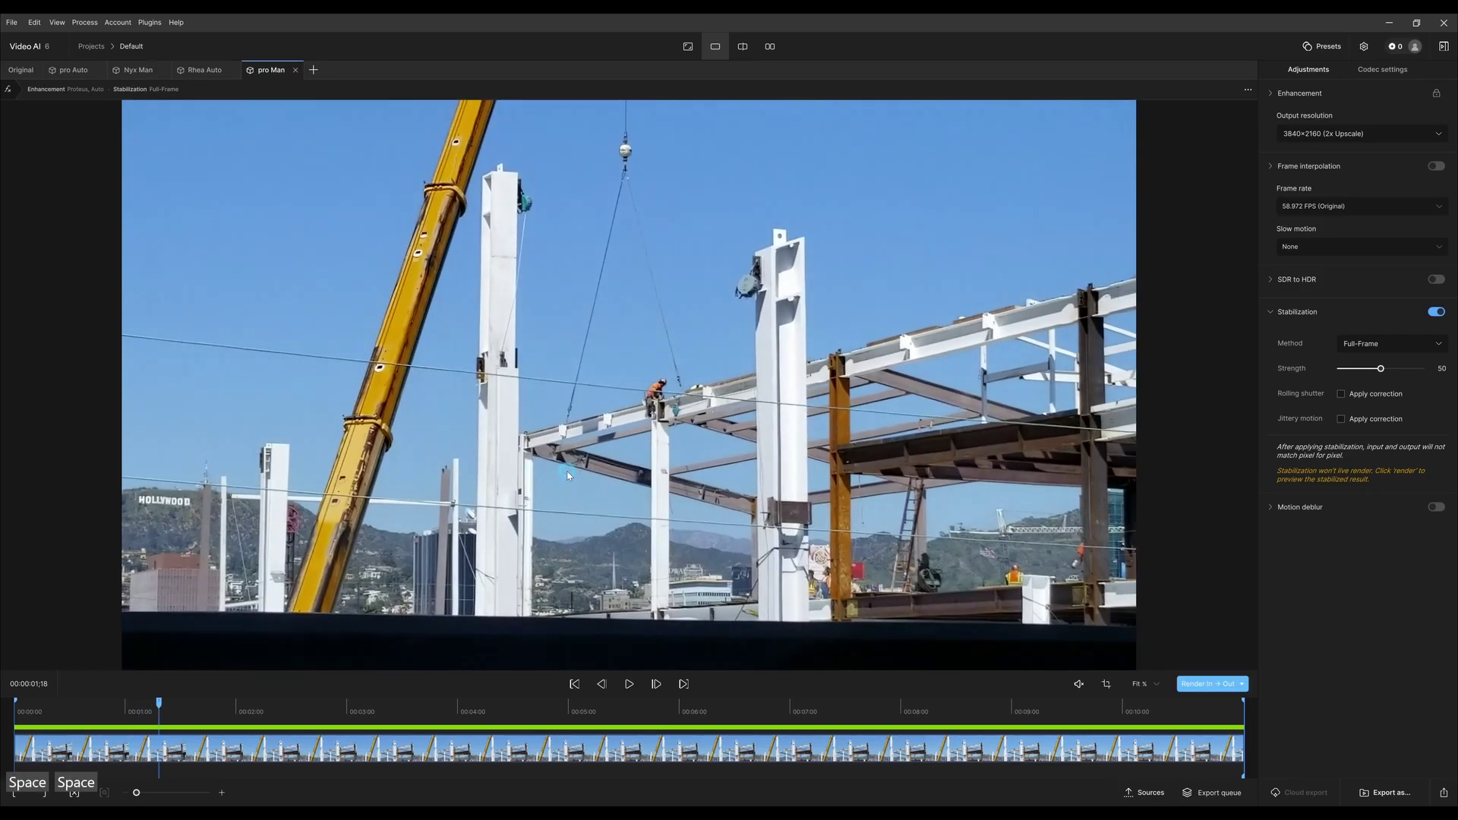
{"action": "left_click", "coordinate": [578, 499]}
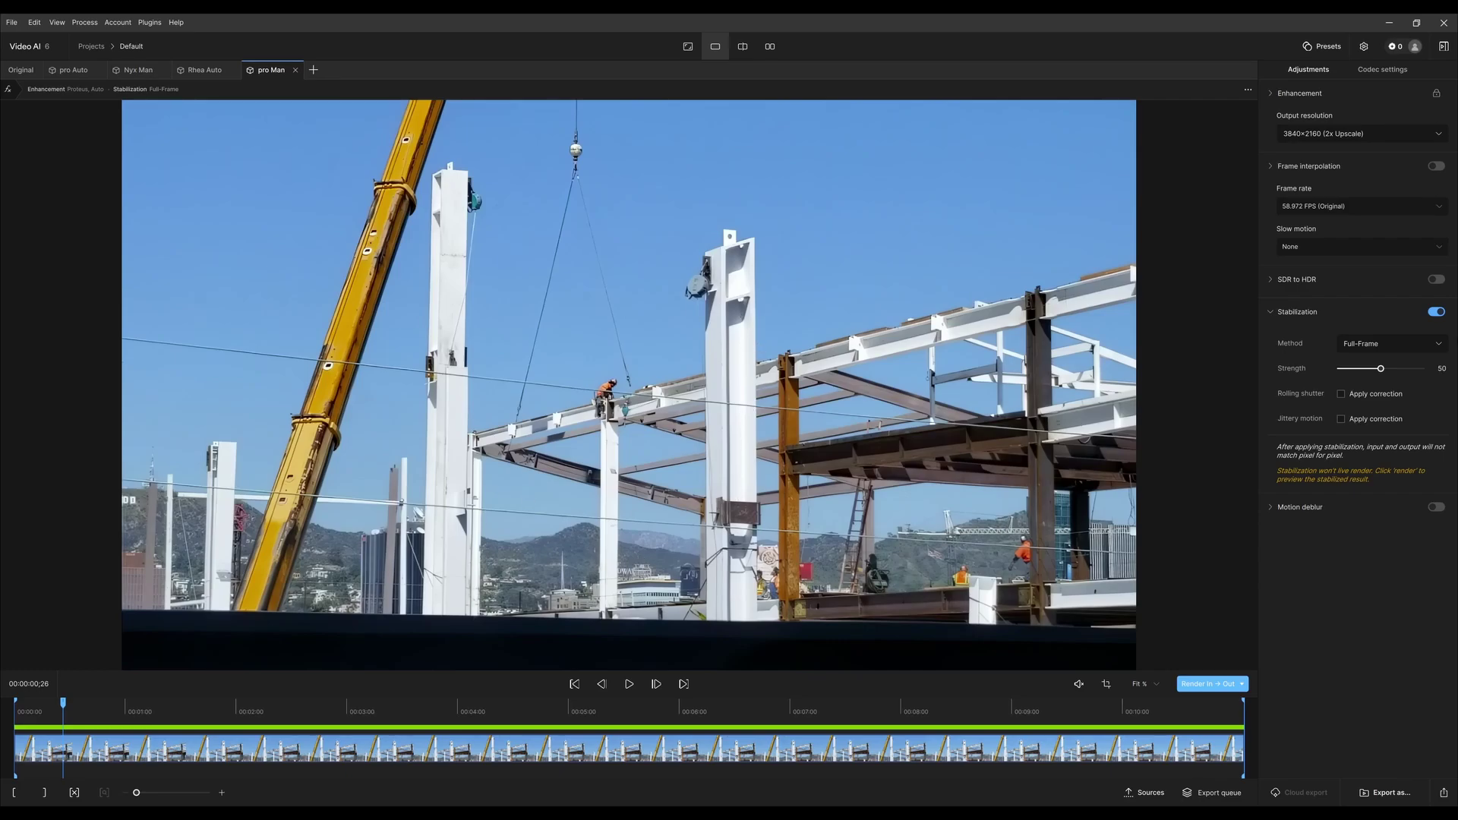
Turn on SDR to HDR with exposure 0.42, turn off Stabilization, and render a 1-second preview
{"action": "left_click", "coordinate": [1436, 282]}
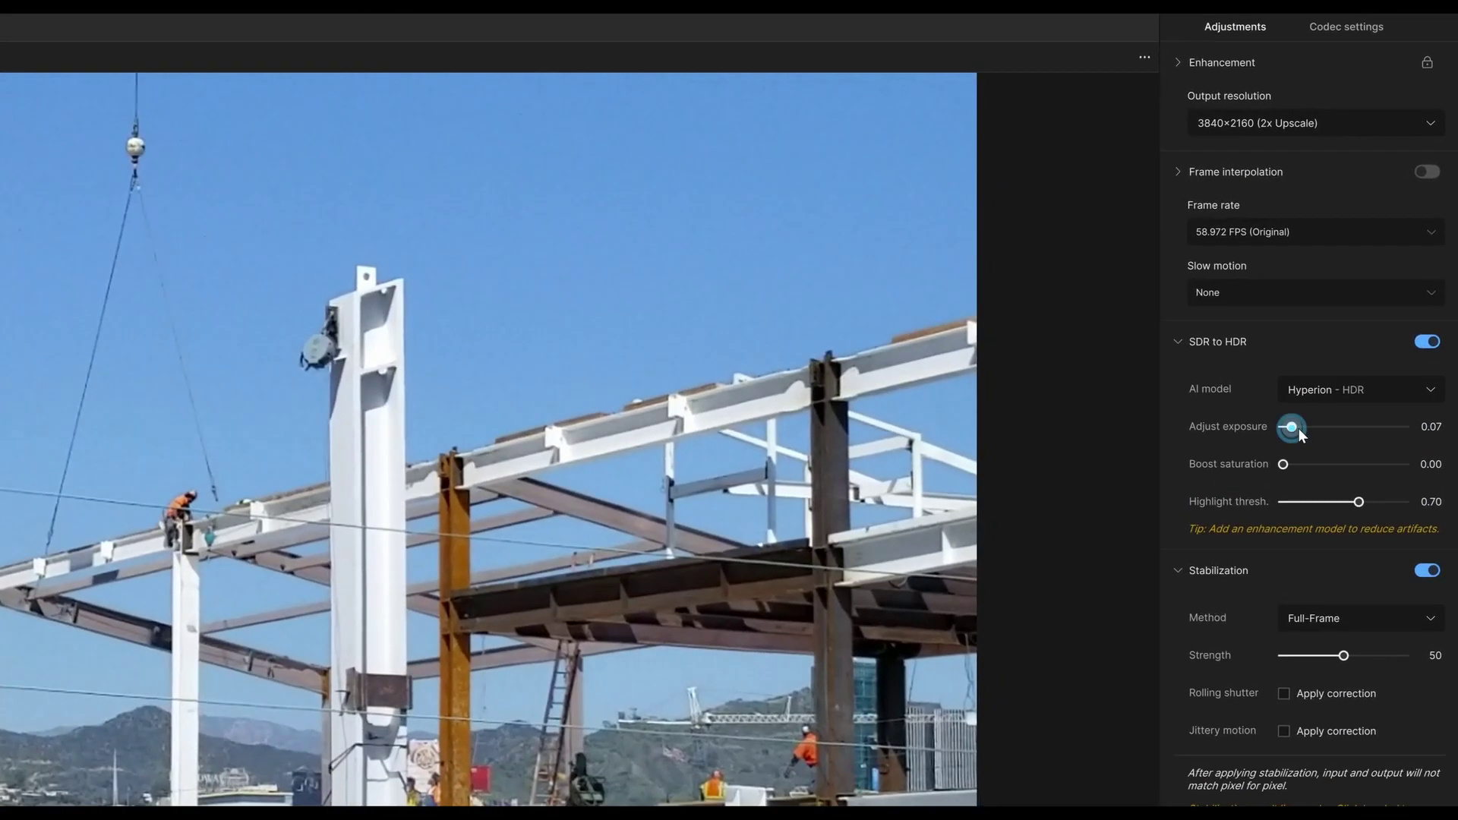
{"action": "left_click_drag", "start_coordinate": [1299, 428], "coordinate": [1334, 428]}
{"action": "left_click", "coordinate": [1428, 570]}
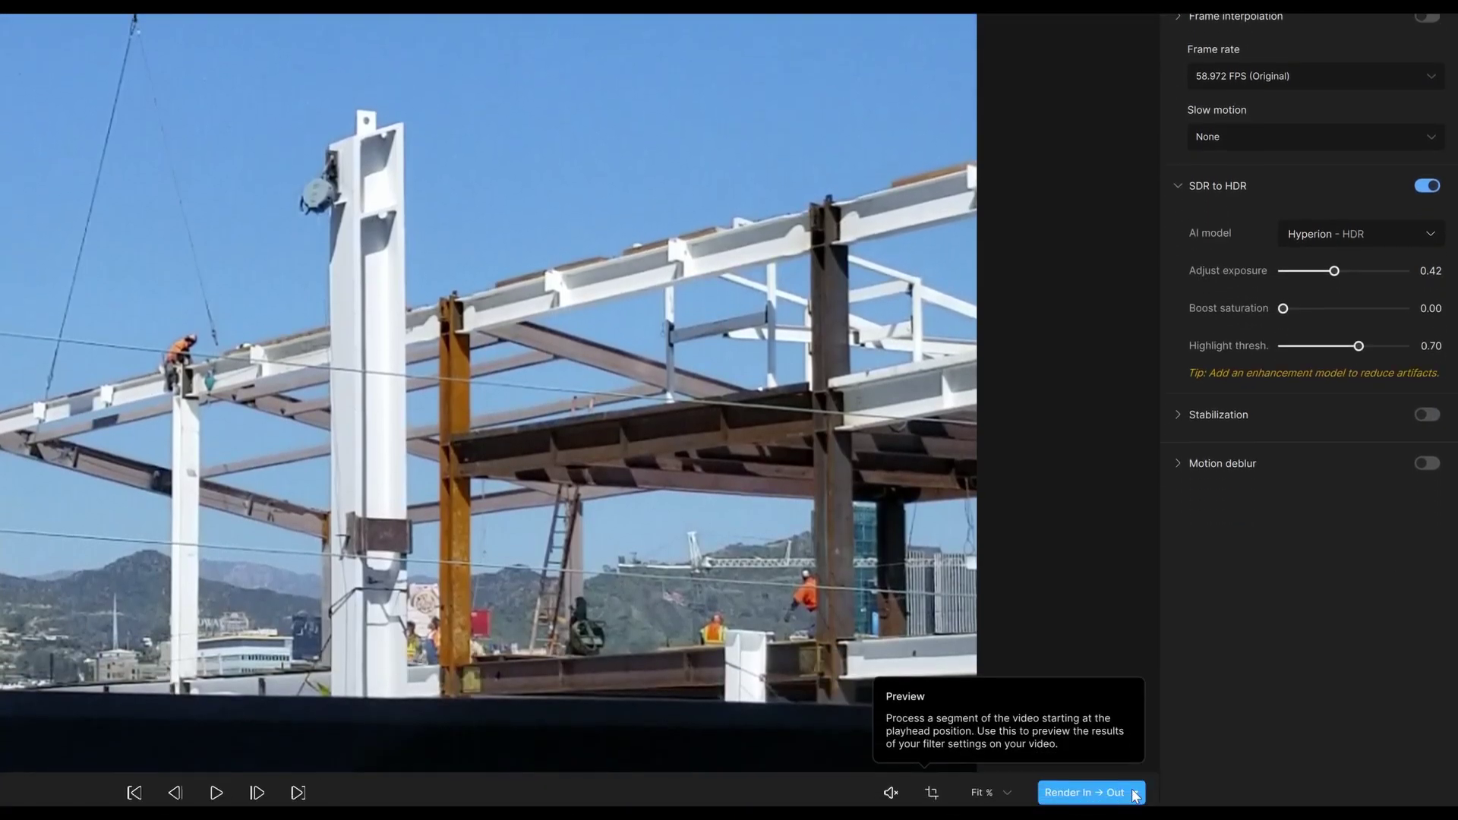
{"action": "left_click", "coordinate": [1127, 791]}
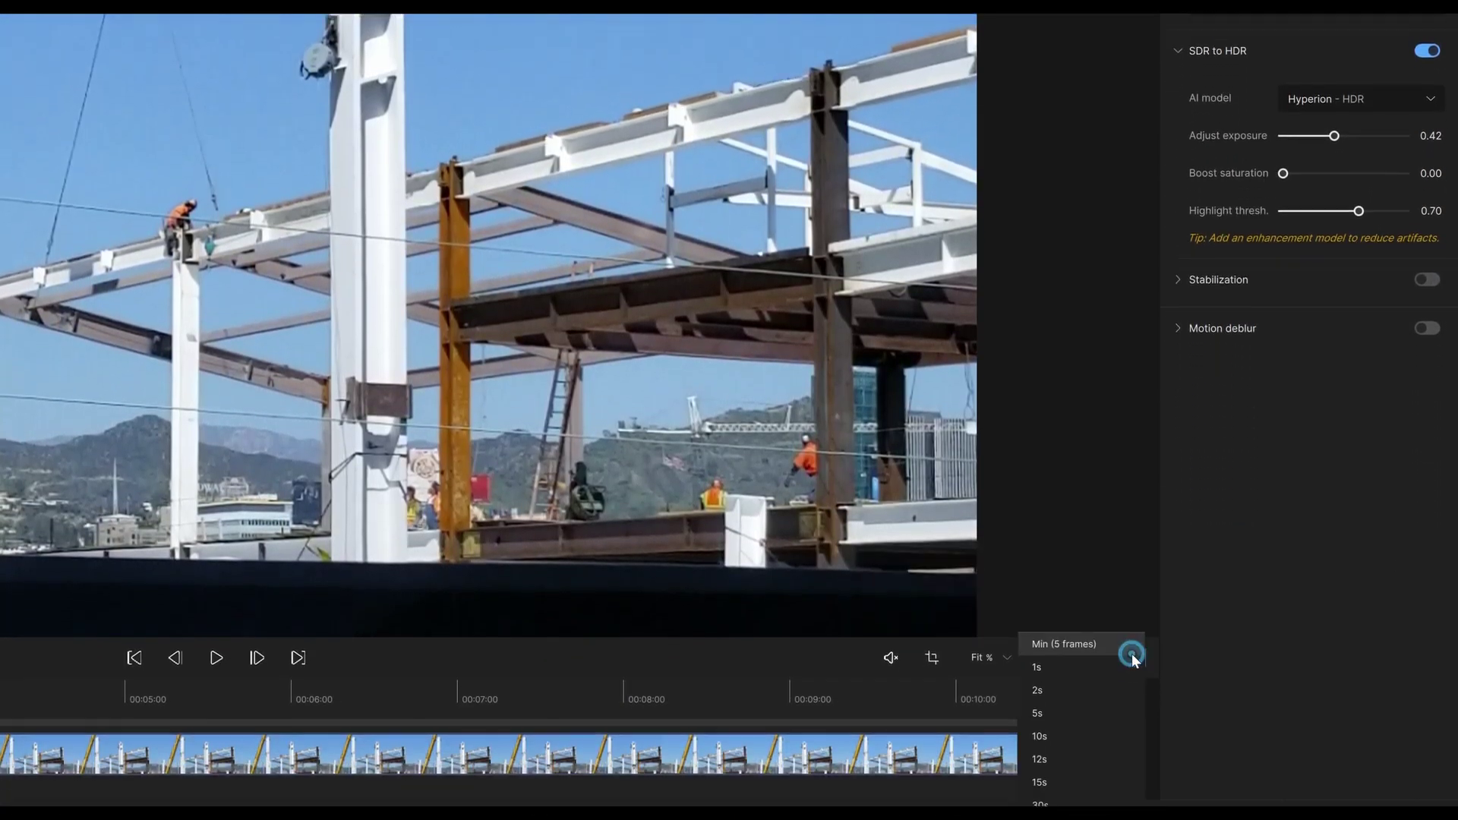
{"action": "left_click", "coordinate": [1058, 643]}
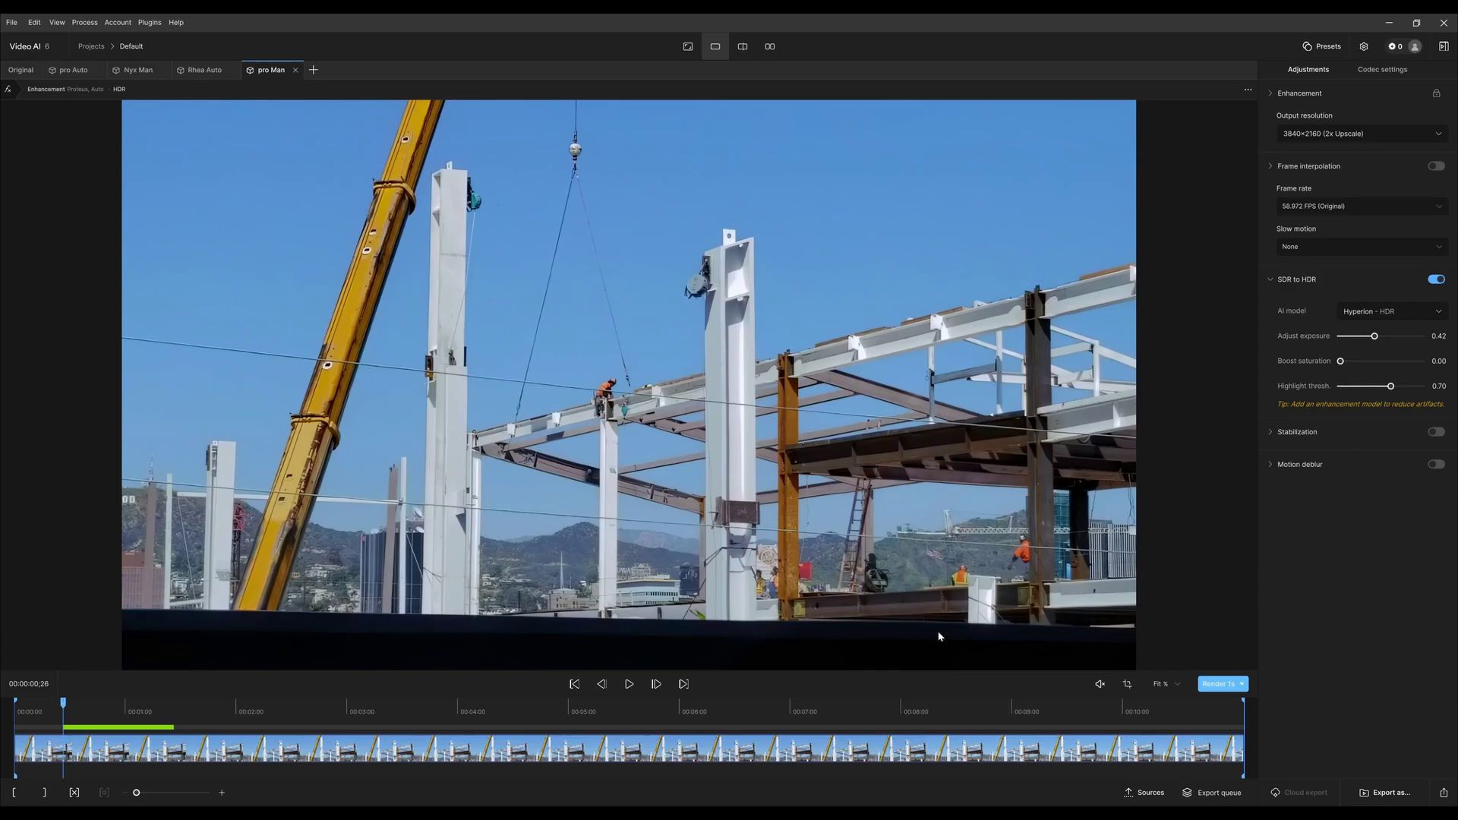
Turn Stabilization back on and export the HDR version to Video Ref as "20190314_143925_1_stab_prob4_hyp1_Final"
{"action": "left_click", "coordinate": [1442, 432]}
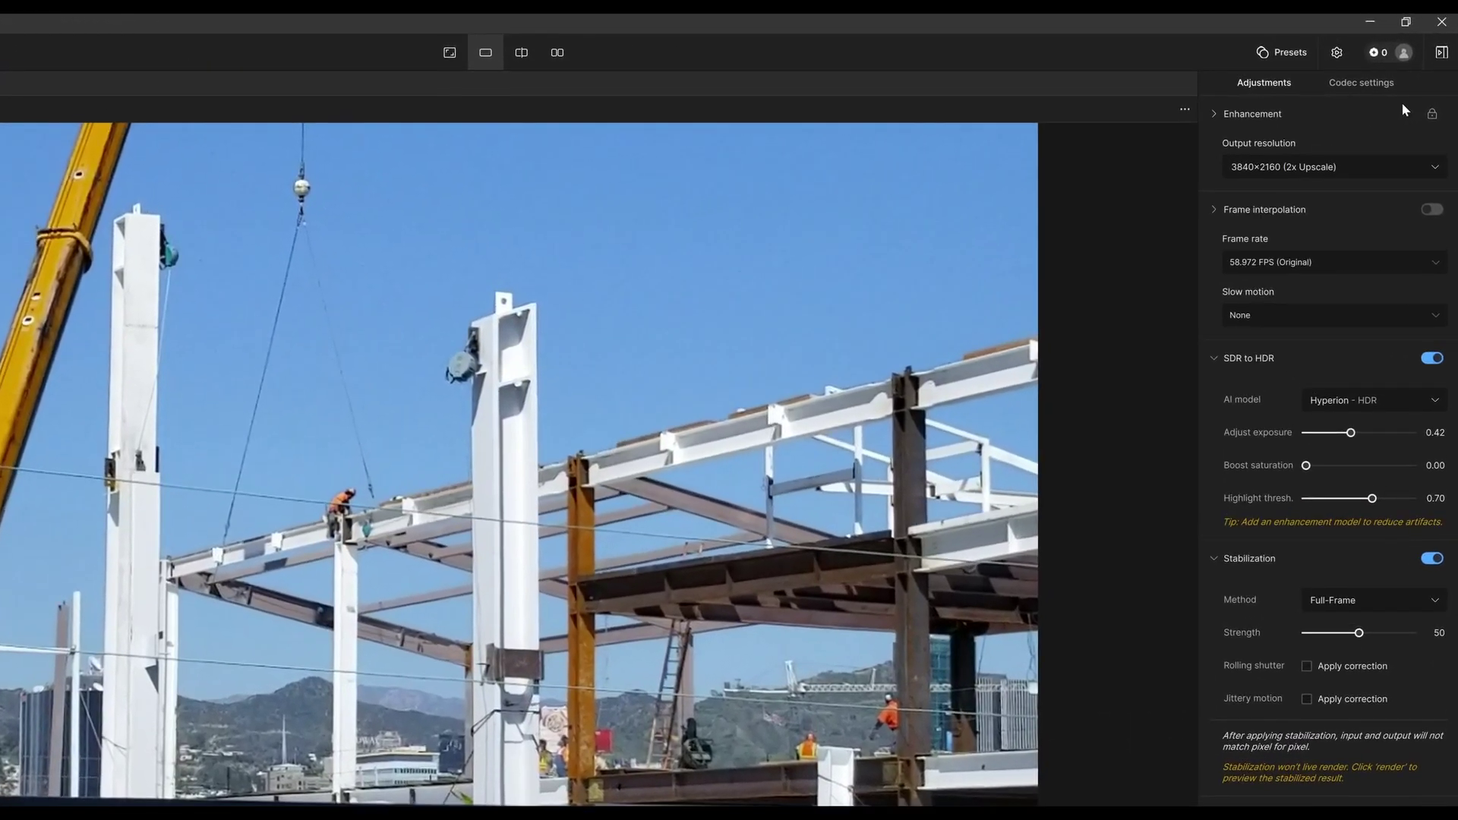
{"action": "mouse_move", "coordinate": [1297, 94]}
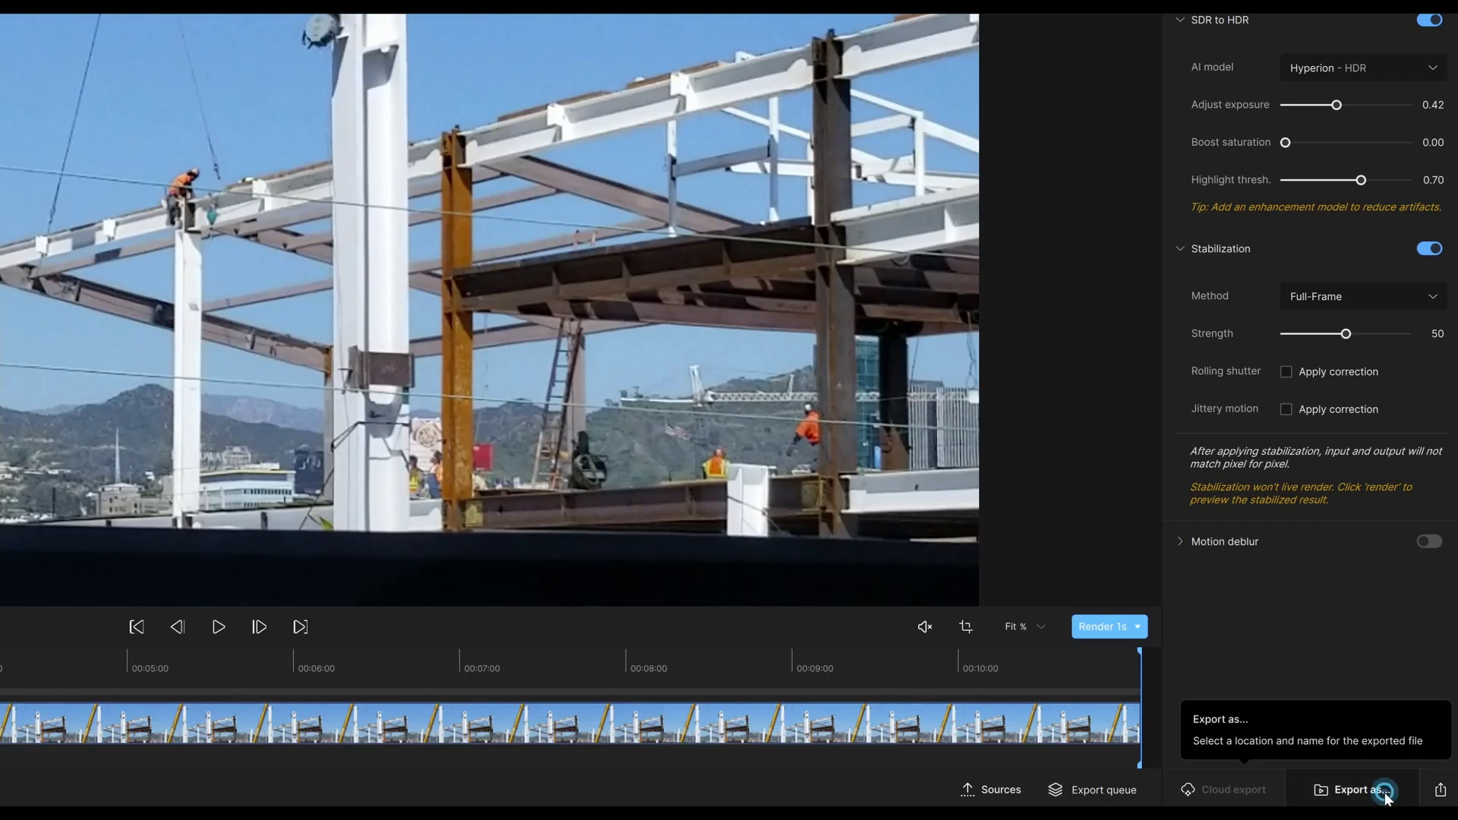
{"action": "left_click", "coordinate": [1384, 792]}
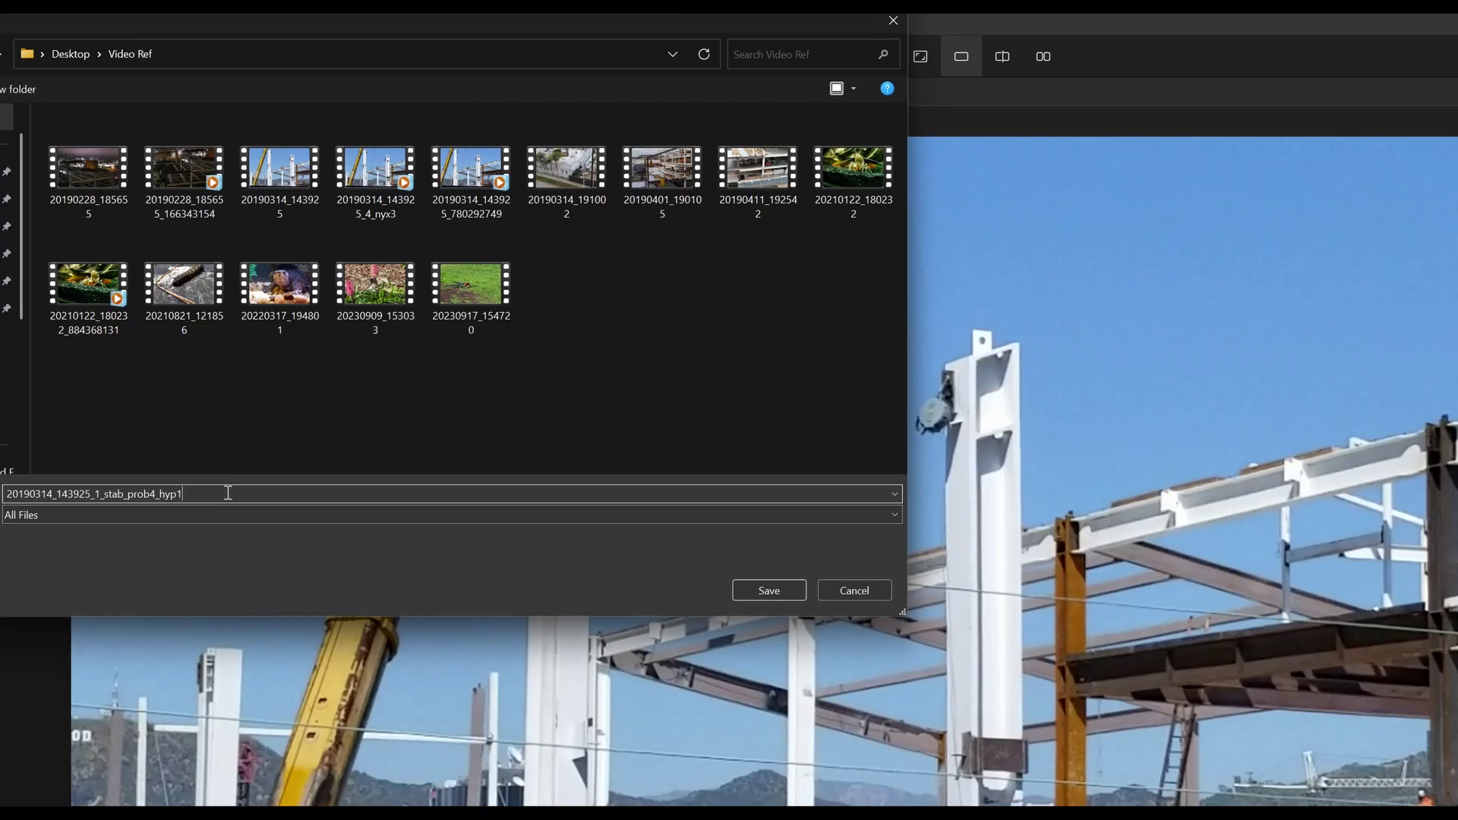
{"action": "type", "text": "_143925_1_stab_prob4_hyp1_Final"}
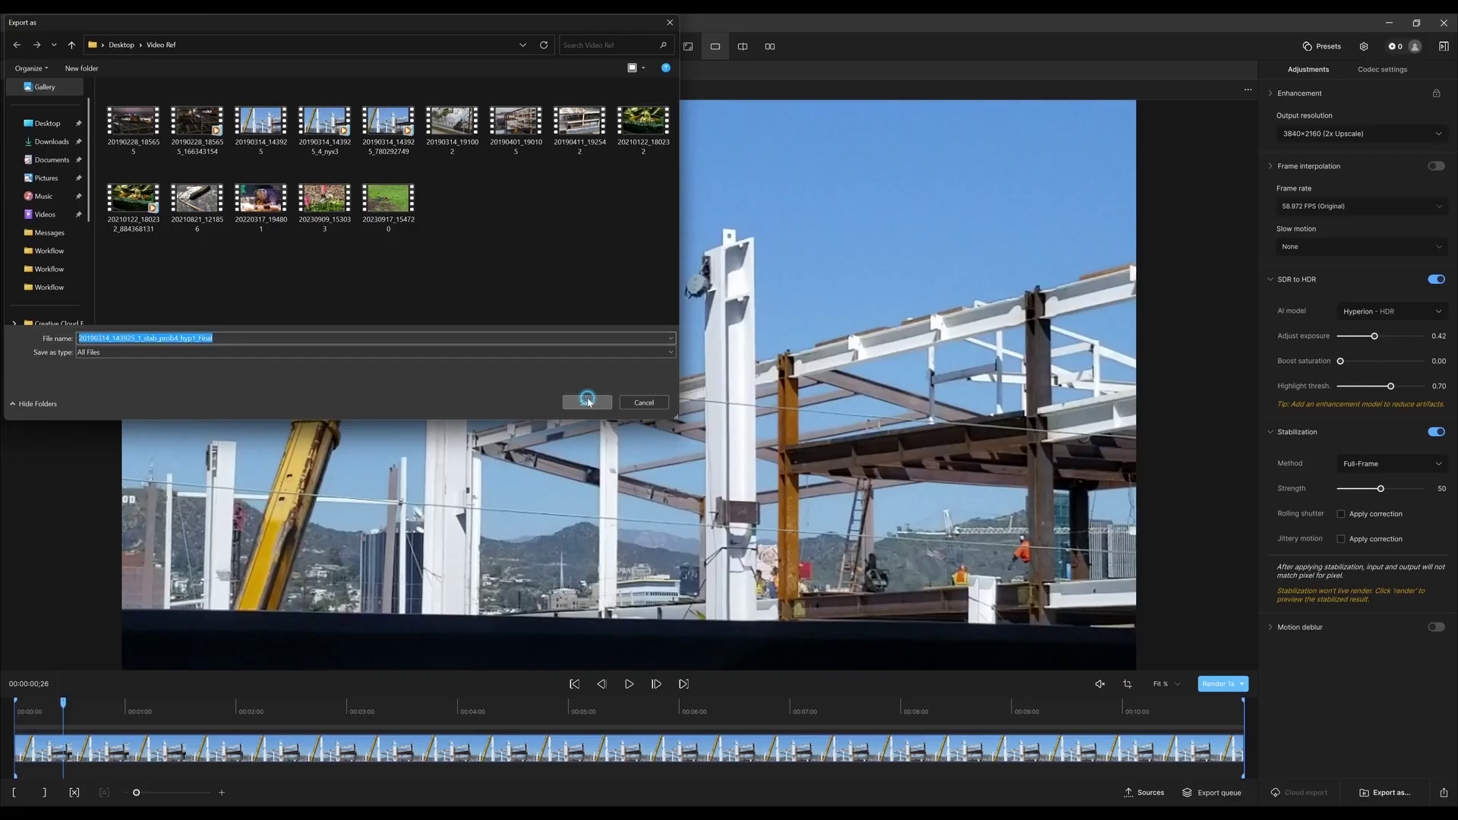
{"action": "left_click", "coordinate": [769, 591]}
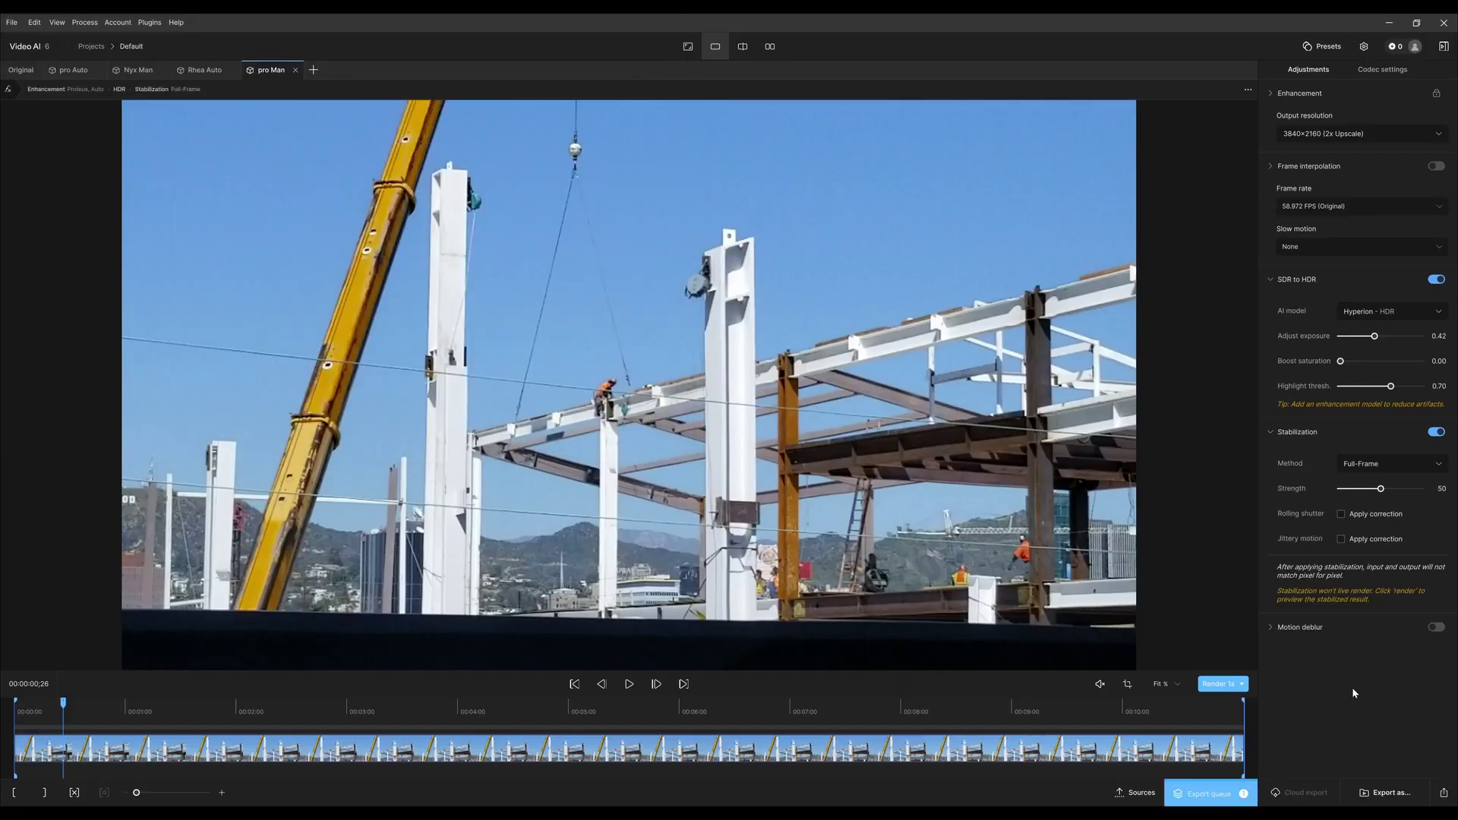
Check the HDR export's progress in the export queue until it finishes, and return to the preview
{"action": "left_click", "coordinate": [1209, 794]}
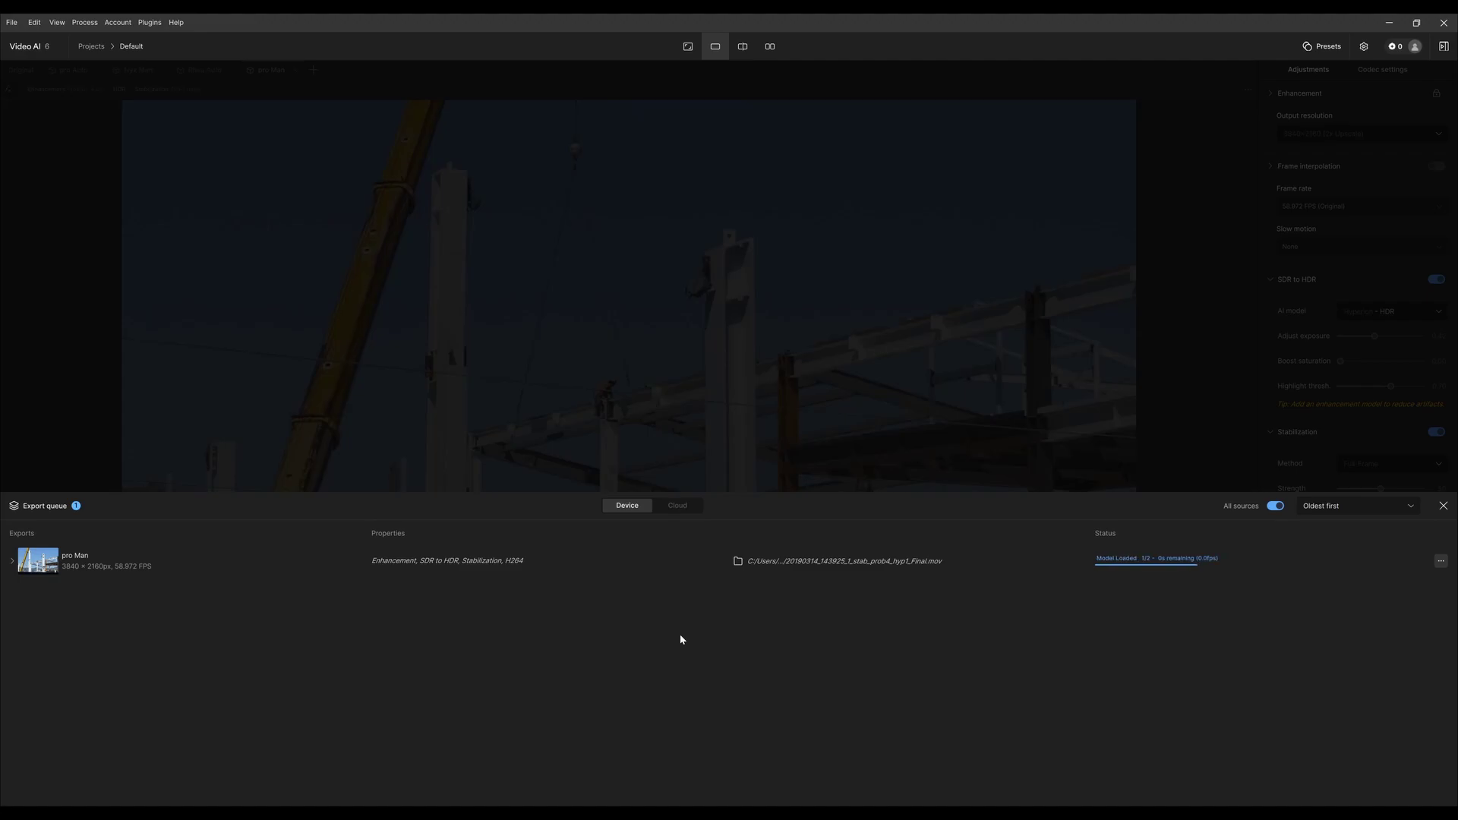
{"action": "left_click", "coordinate": [1443, 506]}
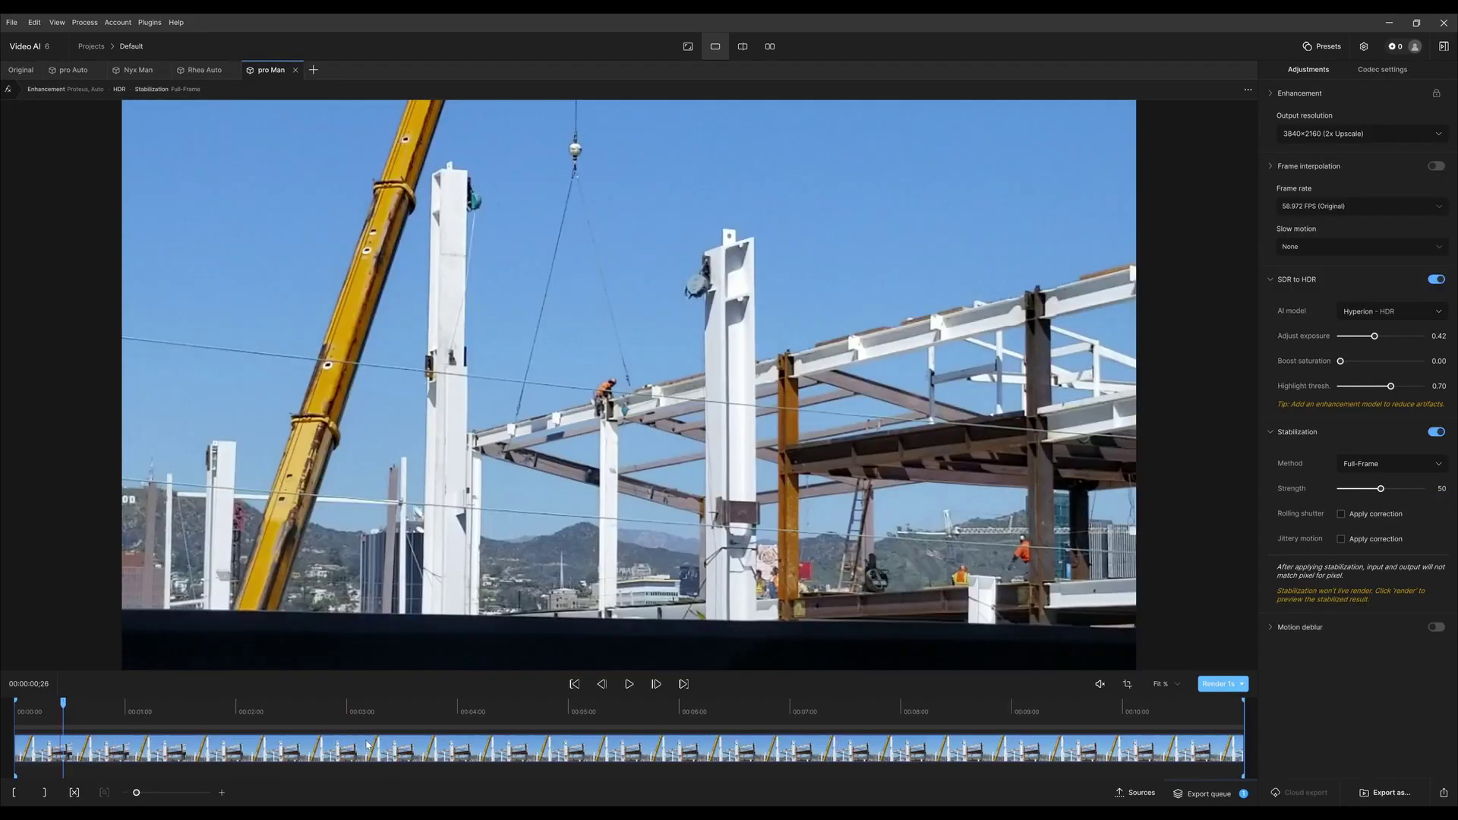
{"action": "left_click", "coordinate": [1200, 794]}
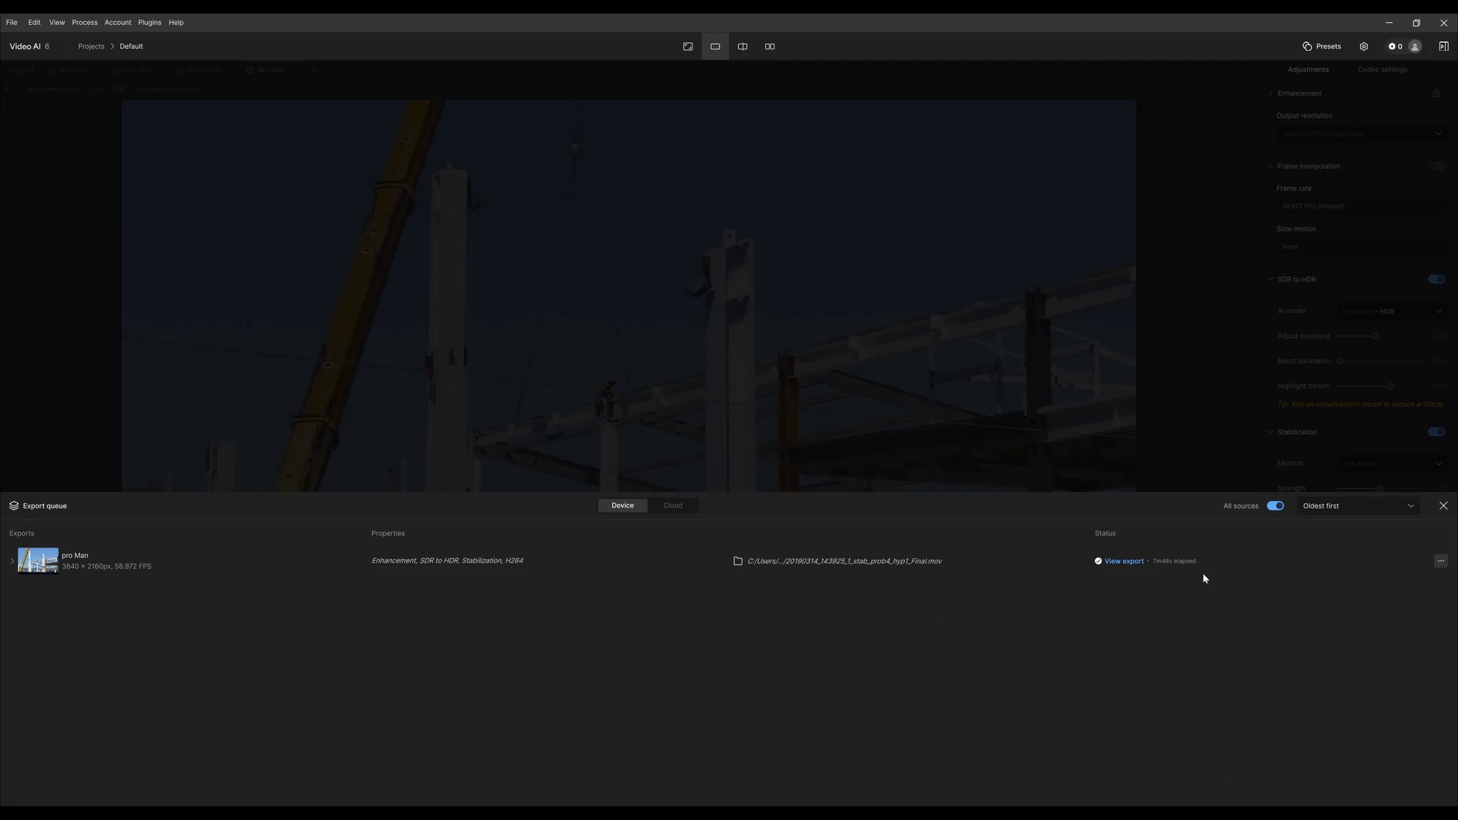
{"action": "left_click", "coordinate": [967, 461]}
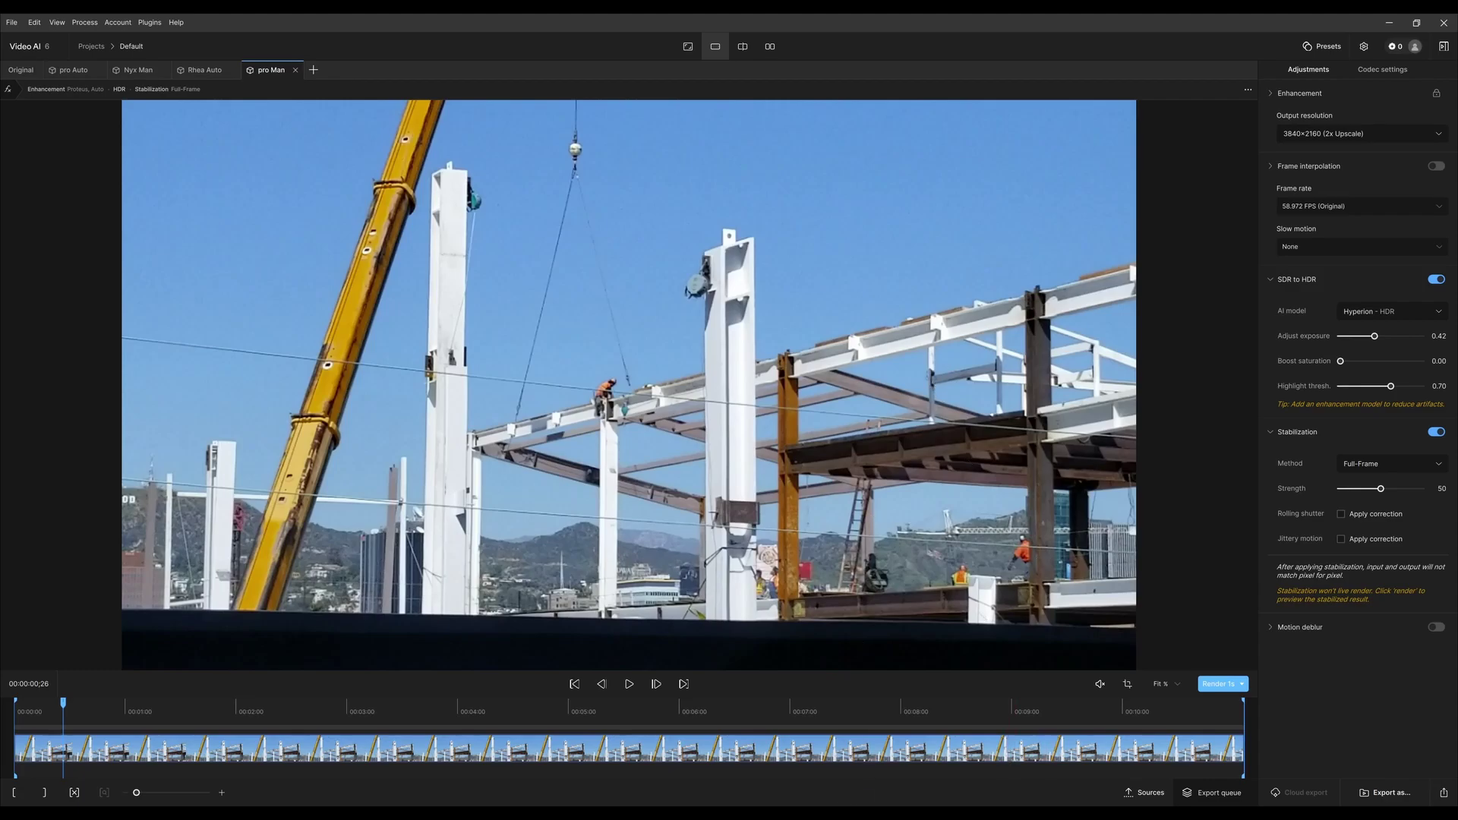
Switch to the Video Ref folder in File Explorer and play the exported "20190314_143925_1_stab_prob4_hyp1_Final" video
{"action": "mouse_move", "coordinate": [793, 814]}
{"action": "left_click", "coordinate": [835, 756]}
{"action": "double_click", "coordinate": [774, 275]}
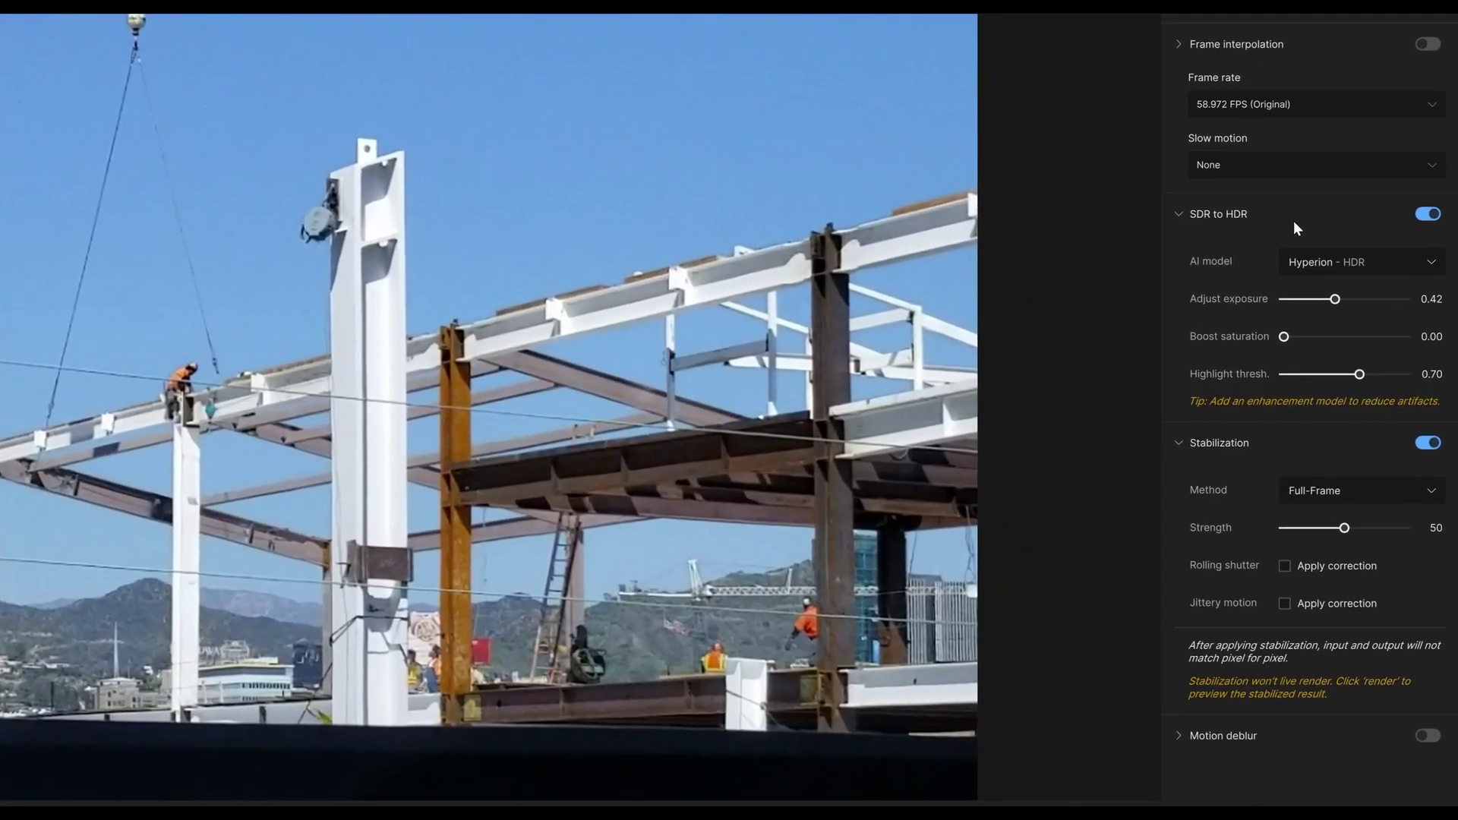
Turn off SDR to HDR and export the stabilized version to Video Ref as "20190314_143925_stab_prob4_Final no HDR"
{"action": "left_click", "coordinate": [1429, 215]}
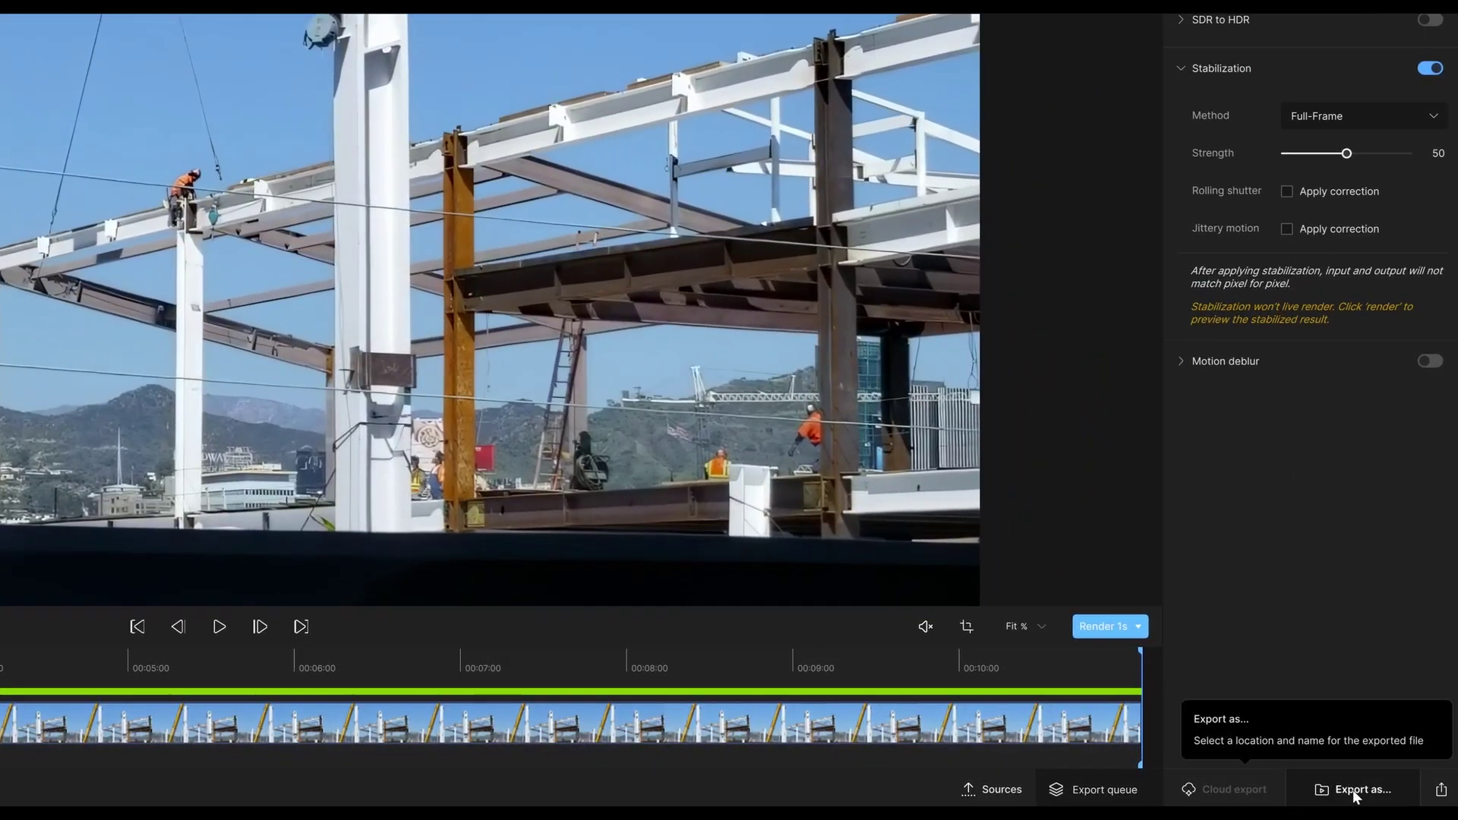
{"action": "left_click", "coordinate": [1354, 792]}
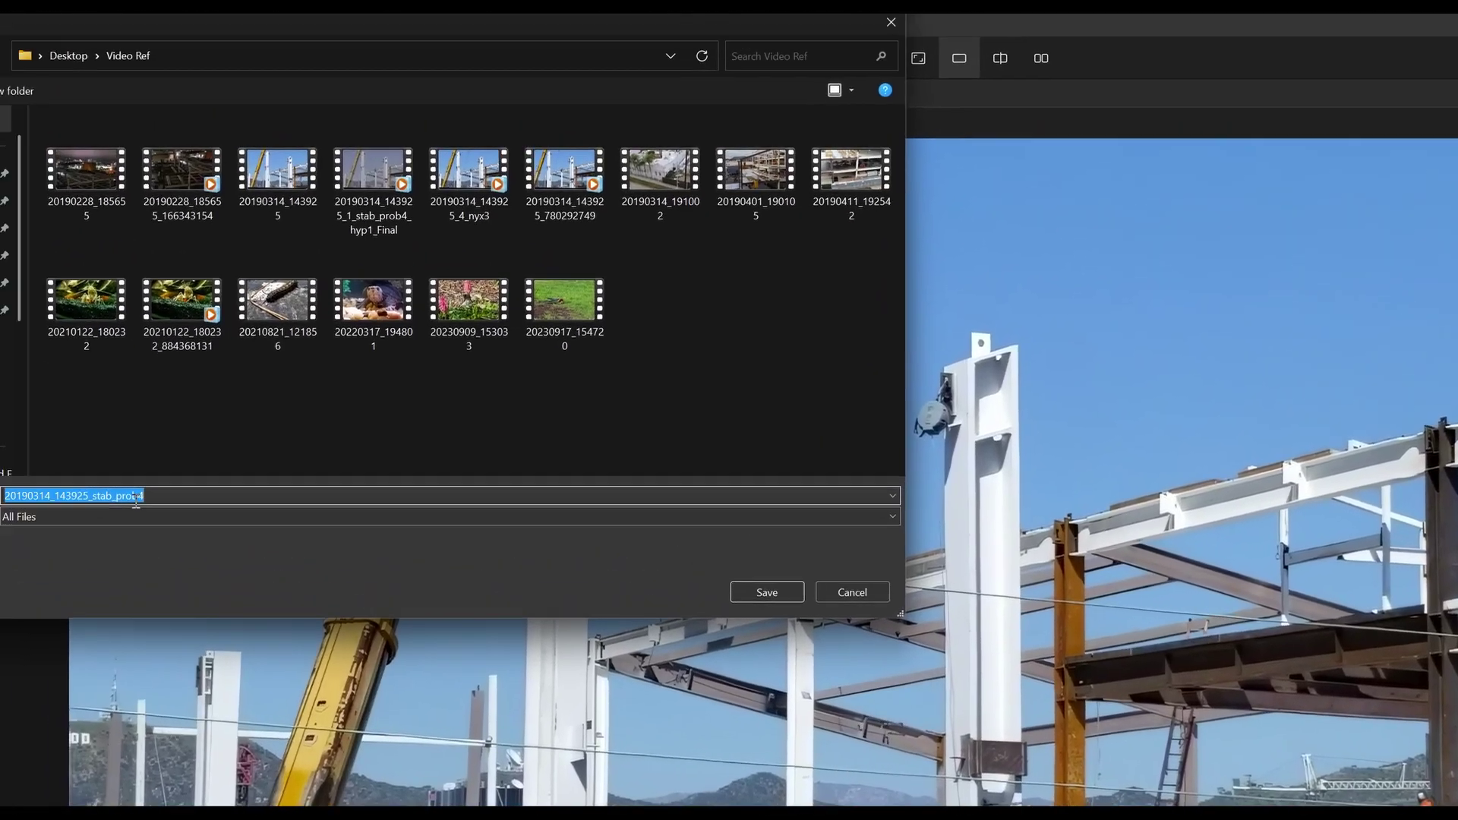
{"action": "left_click", "coordinate": [207, 498]}
{"action": "type", "text": "_Final"}
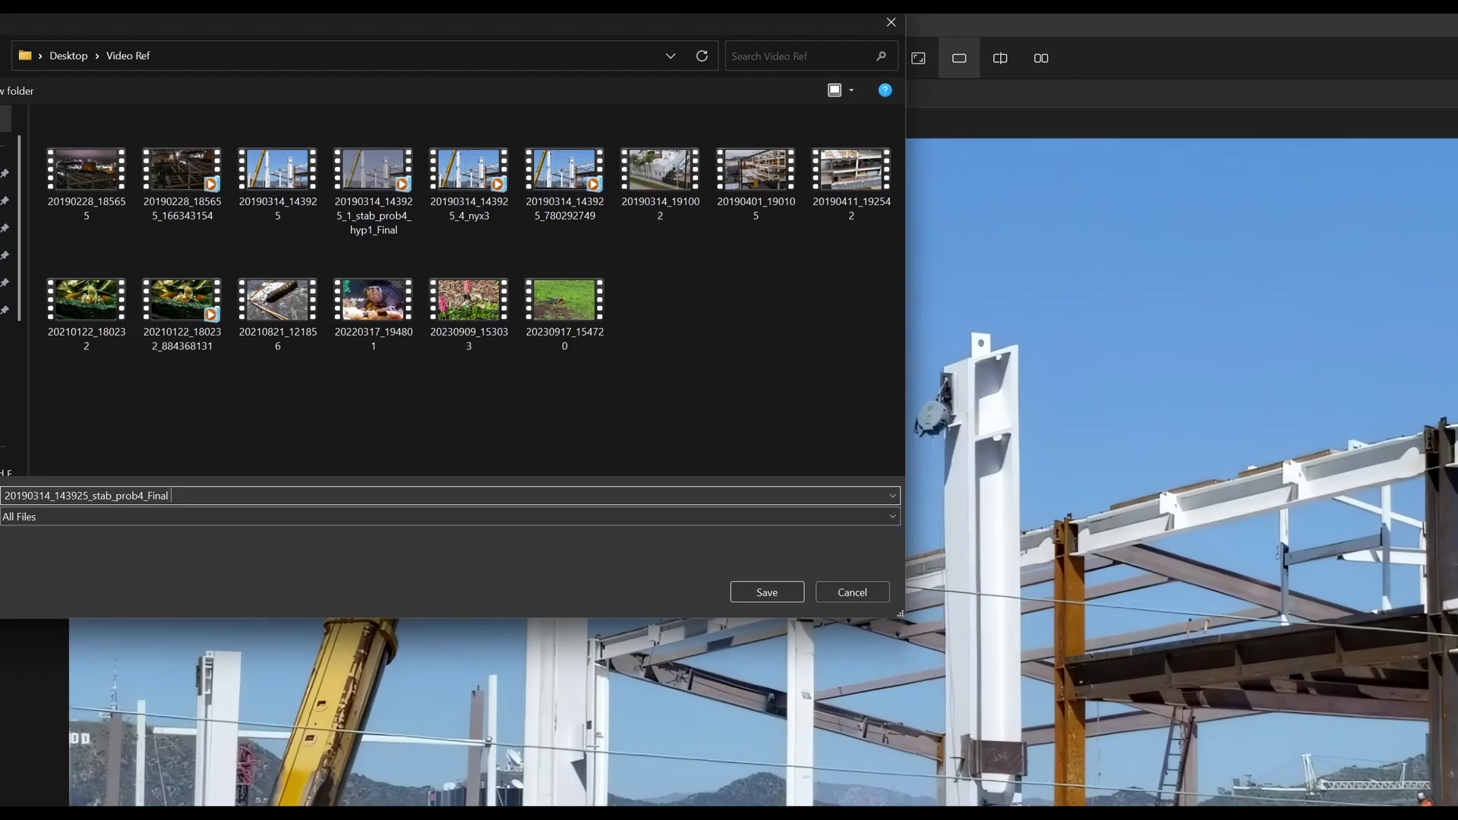
{"action": "type", "text": " no HDR"}
{"action": "key", "text": "Caps_Lock"}
{"action": "key", "text": "Return"}
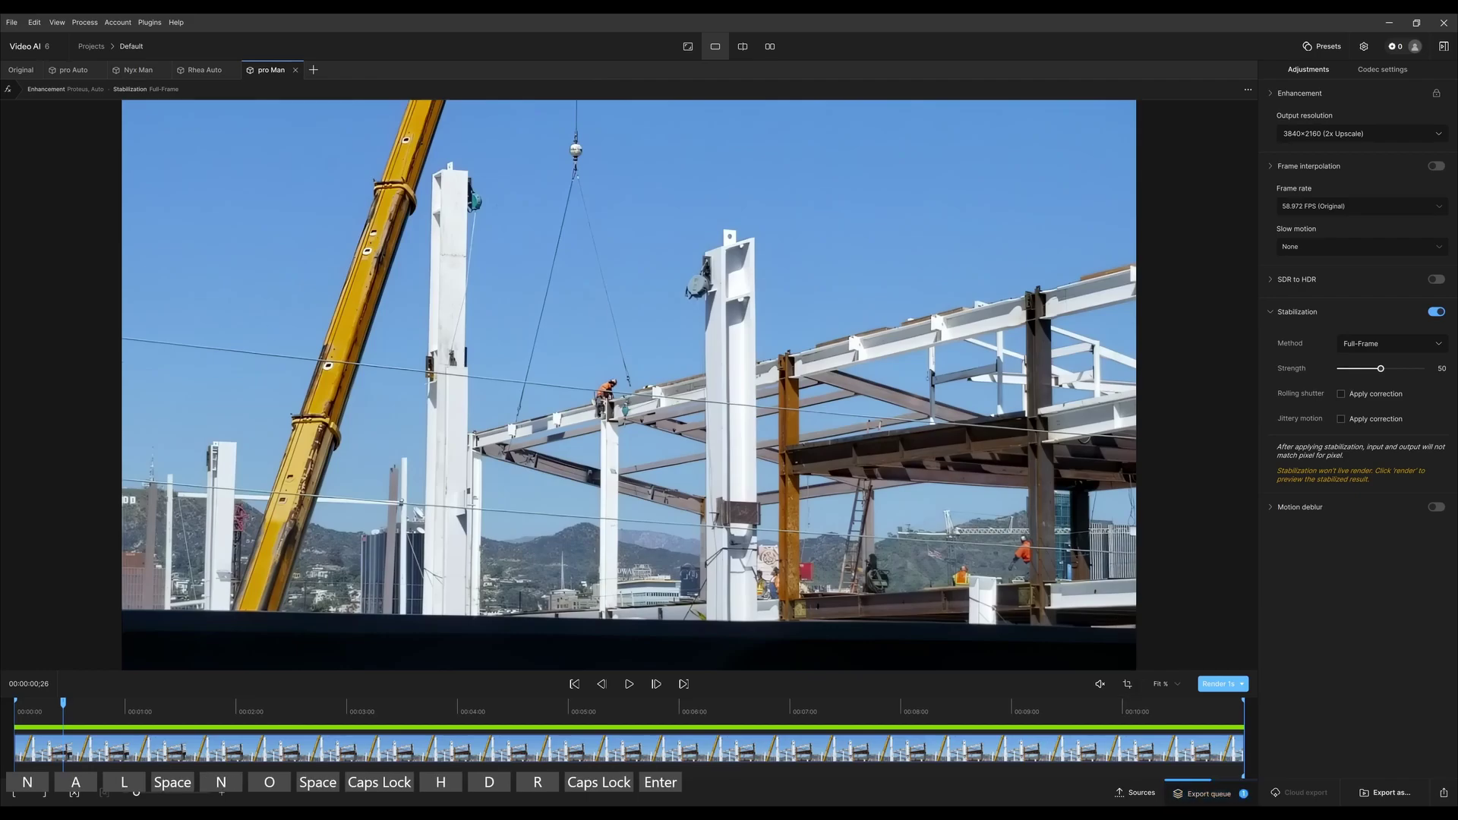
Check the export queue and play the exported "20190314_143925_stab_prob4_Final no HDR" video from the Video Ref folder in File Explorer
{"action": "left_click", "coordinate": [1203, 794]}
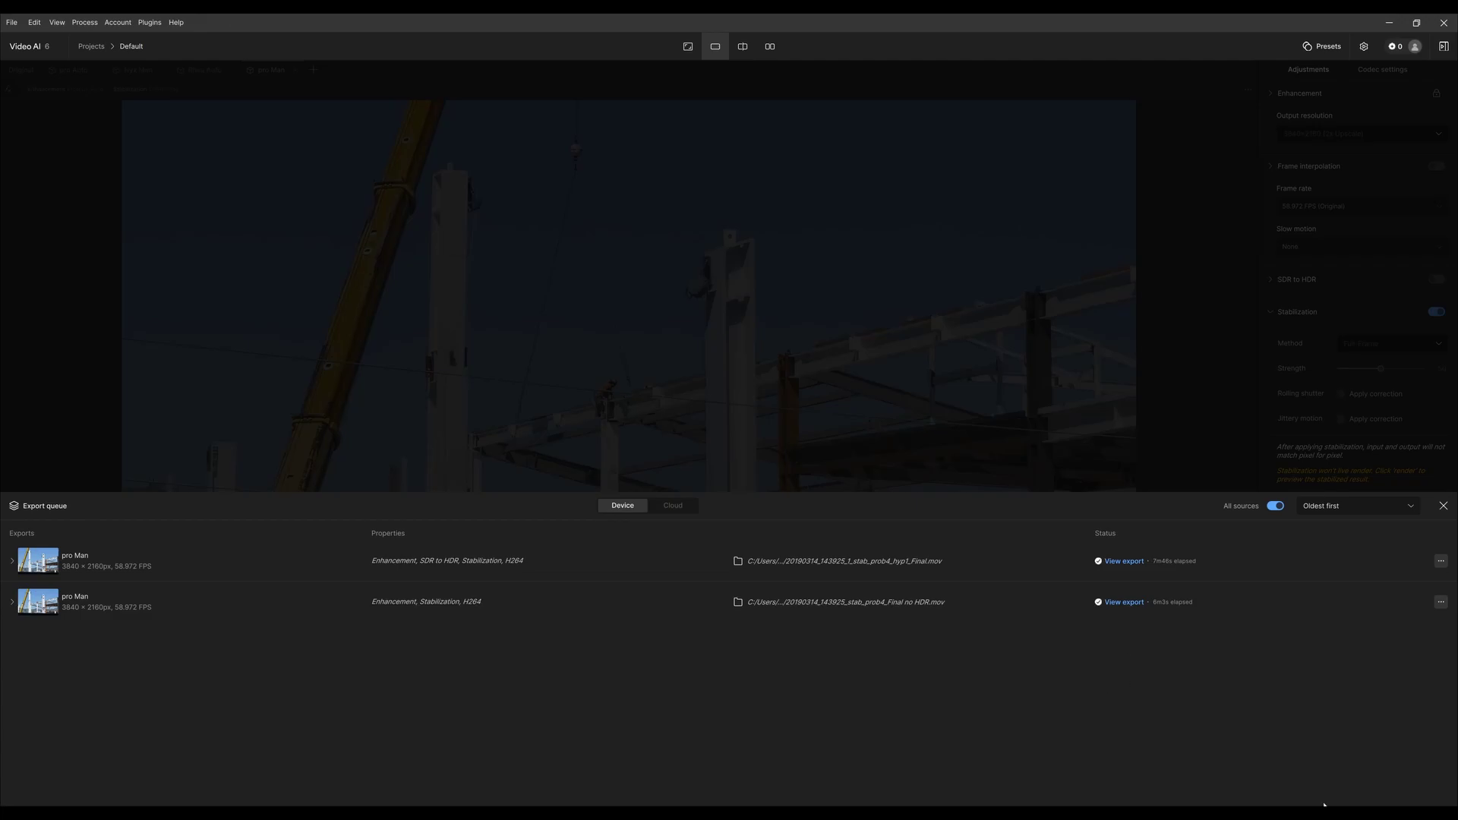
{"action": "left_click", "coordinate": [1444, 506]}
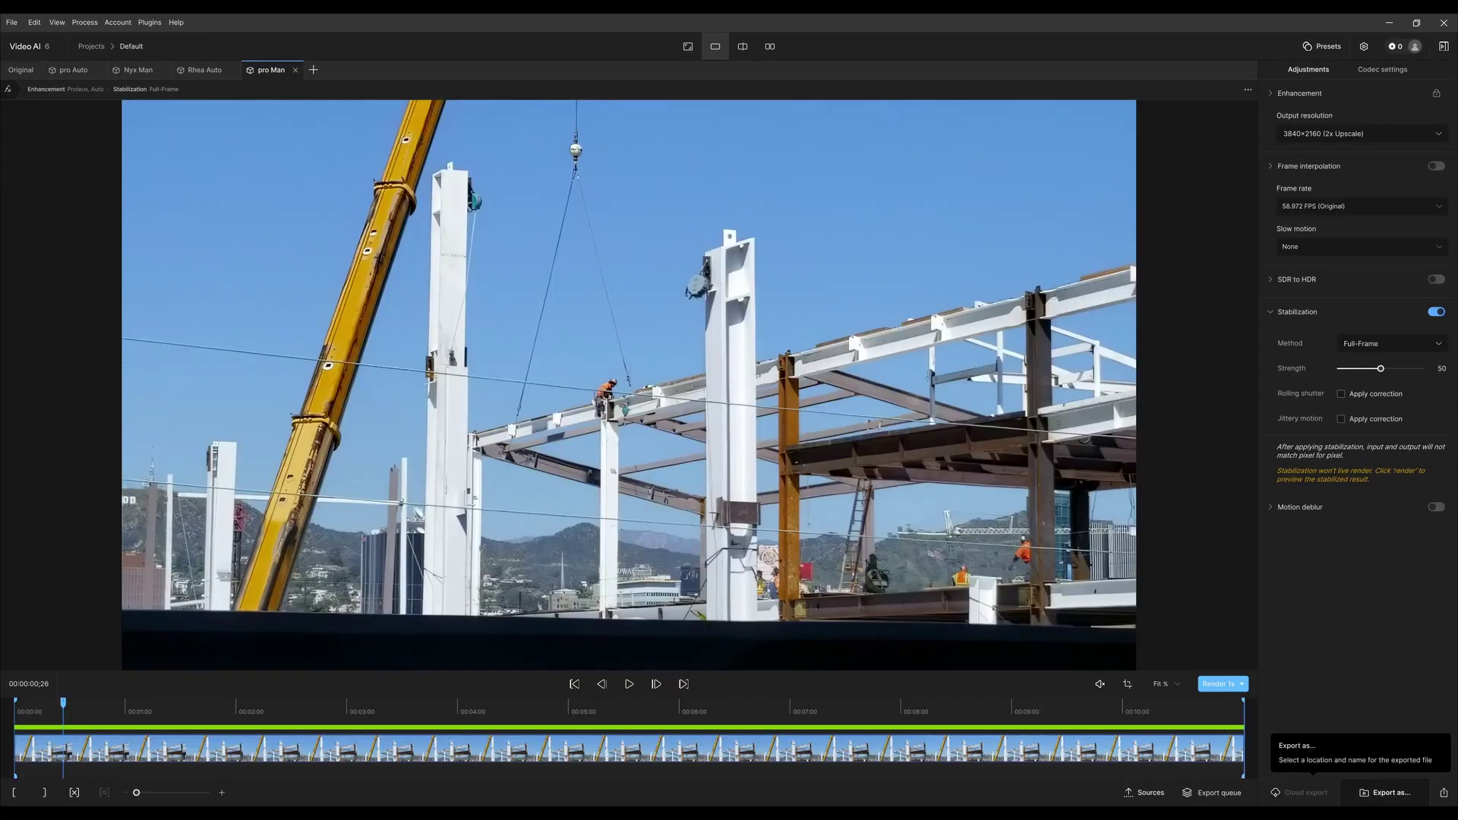
{"action": "mouse_move", "coordinate": [879, 704]}
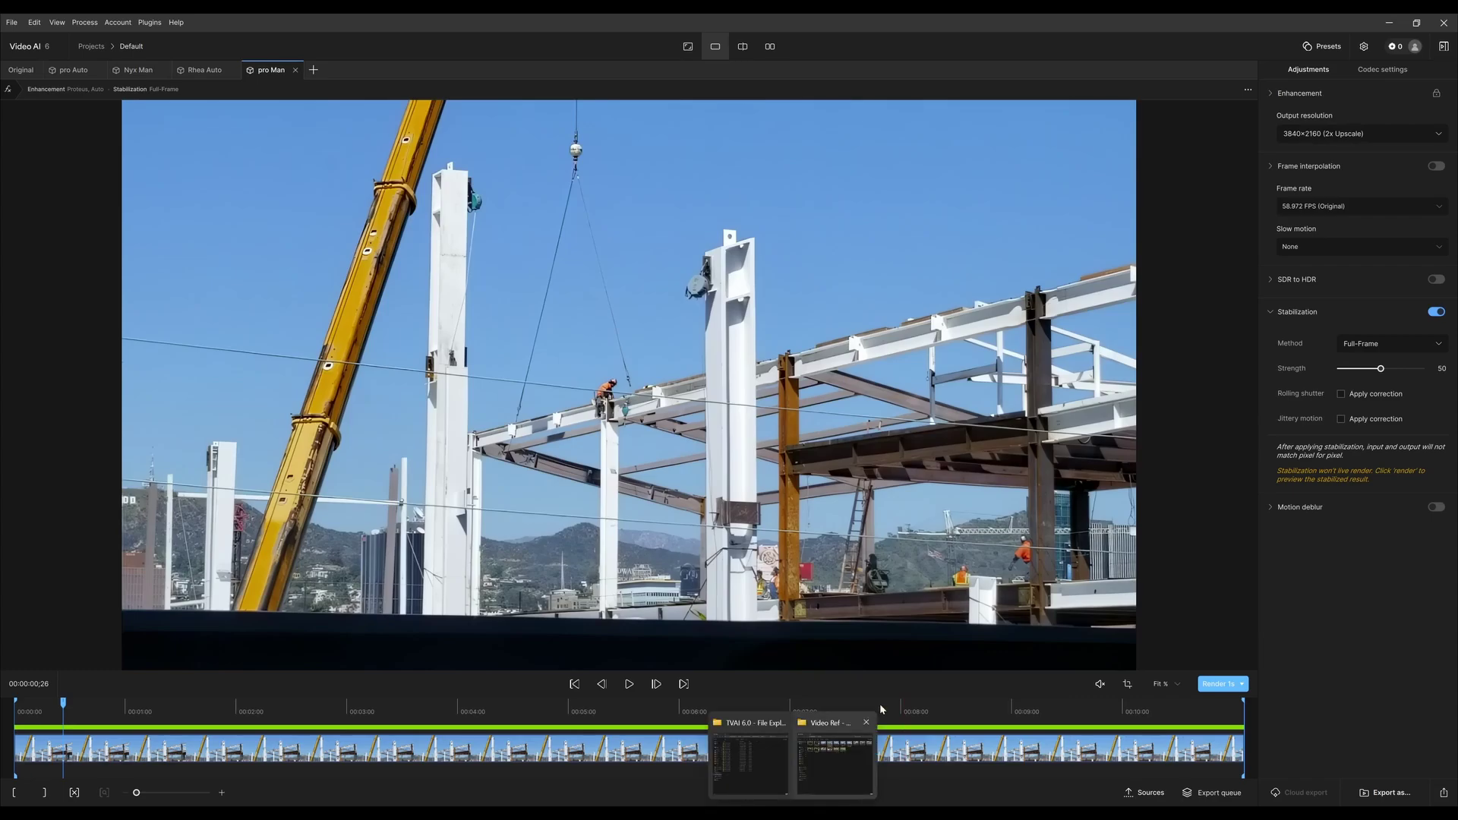
{"action": "left_click", "coordinate": [800, 713]}
{"action": "left_click", "coordinate": [807, 573]}
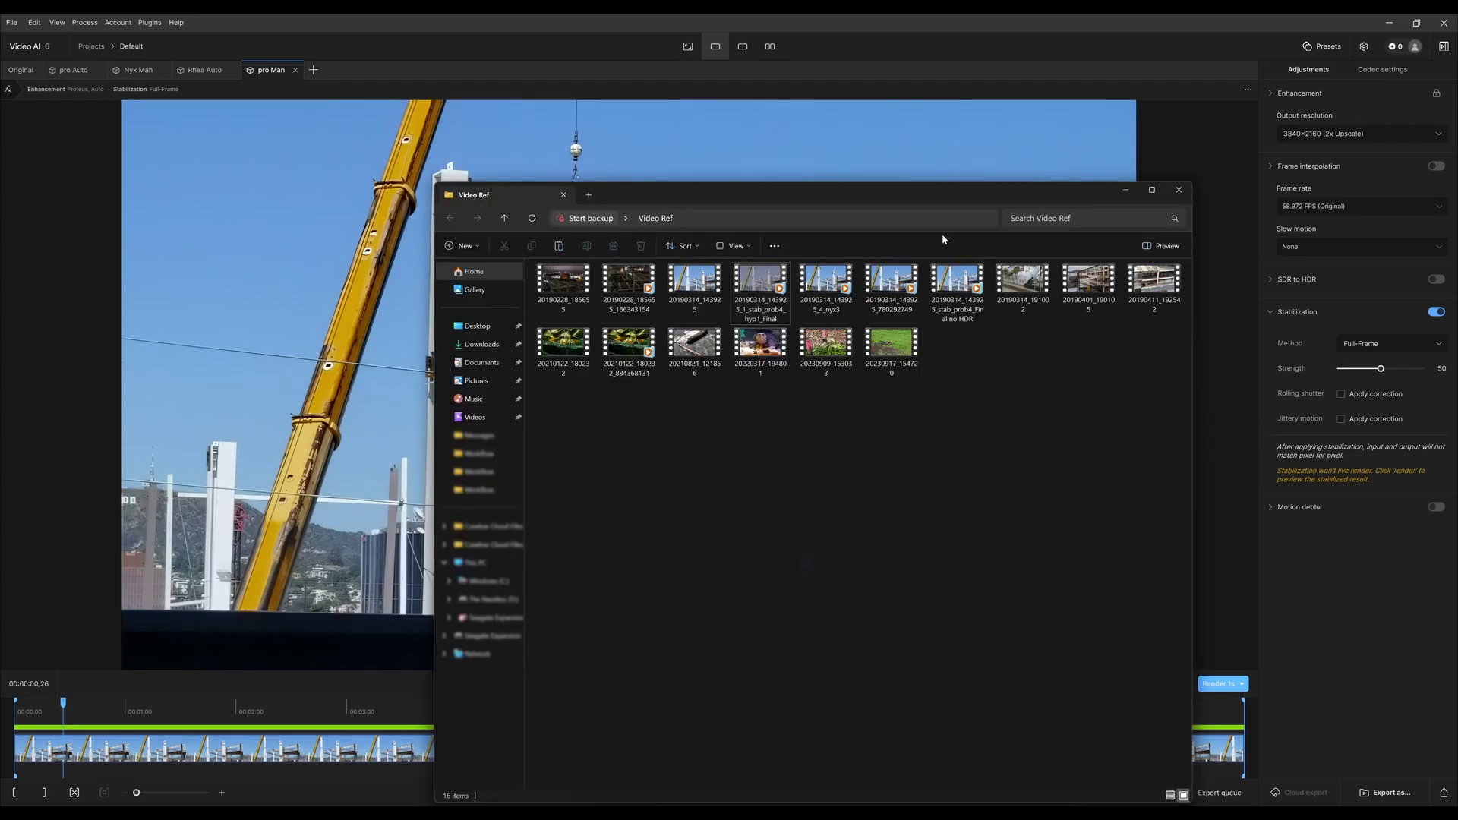
{"action": "double_click", "coordinate": [955, 281]}
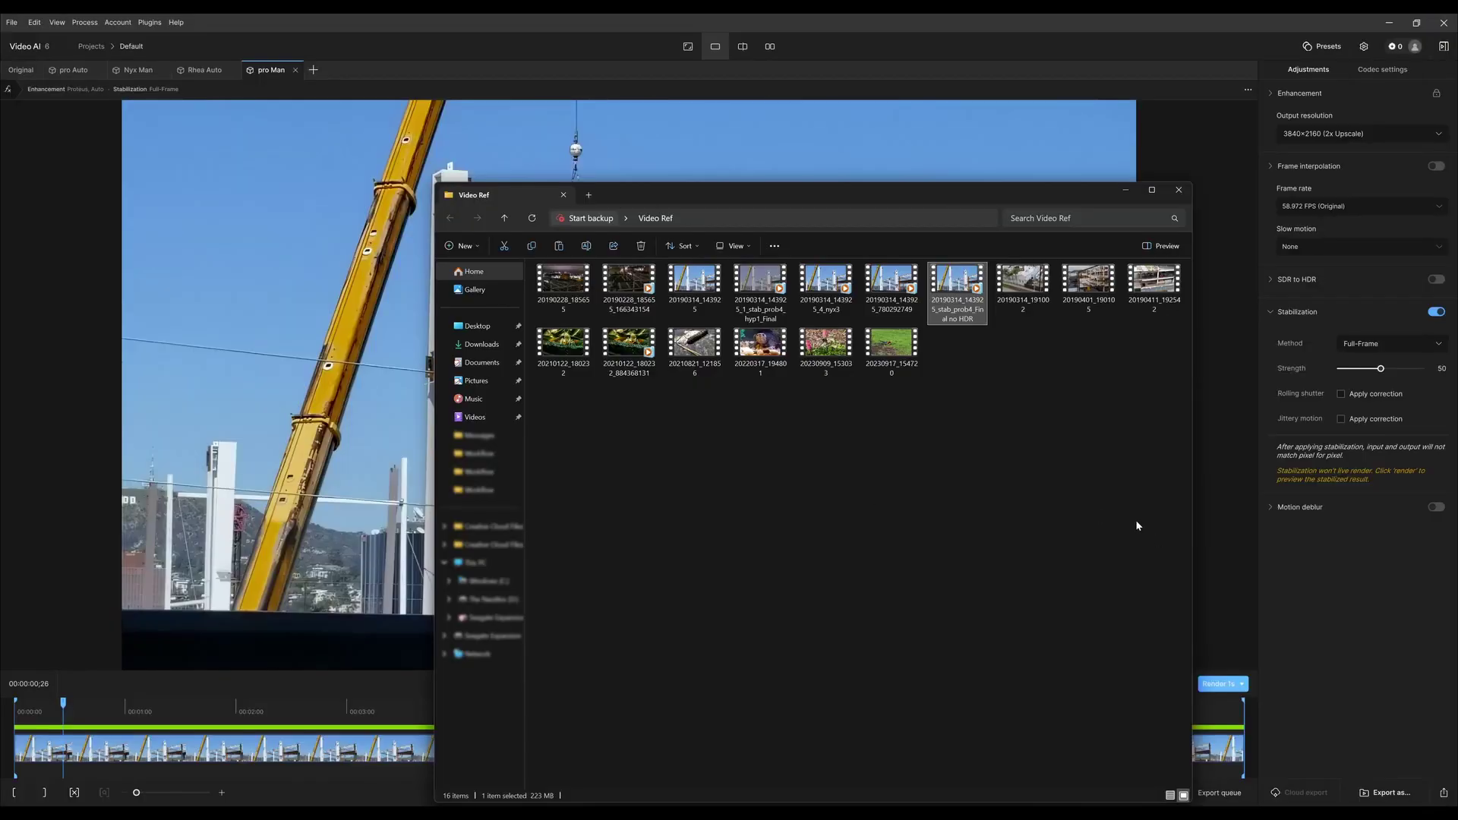
{"action": "left_click", "coordinate": [1137, 525]}
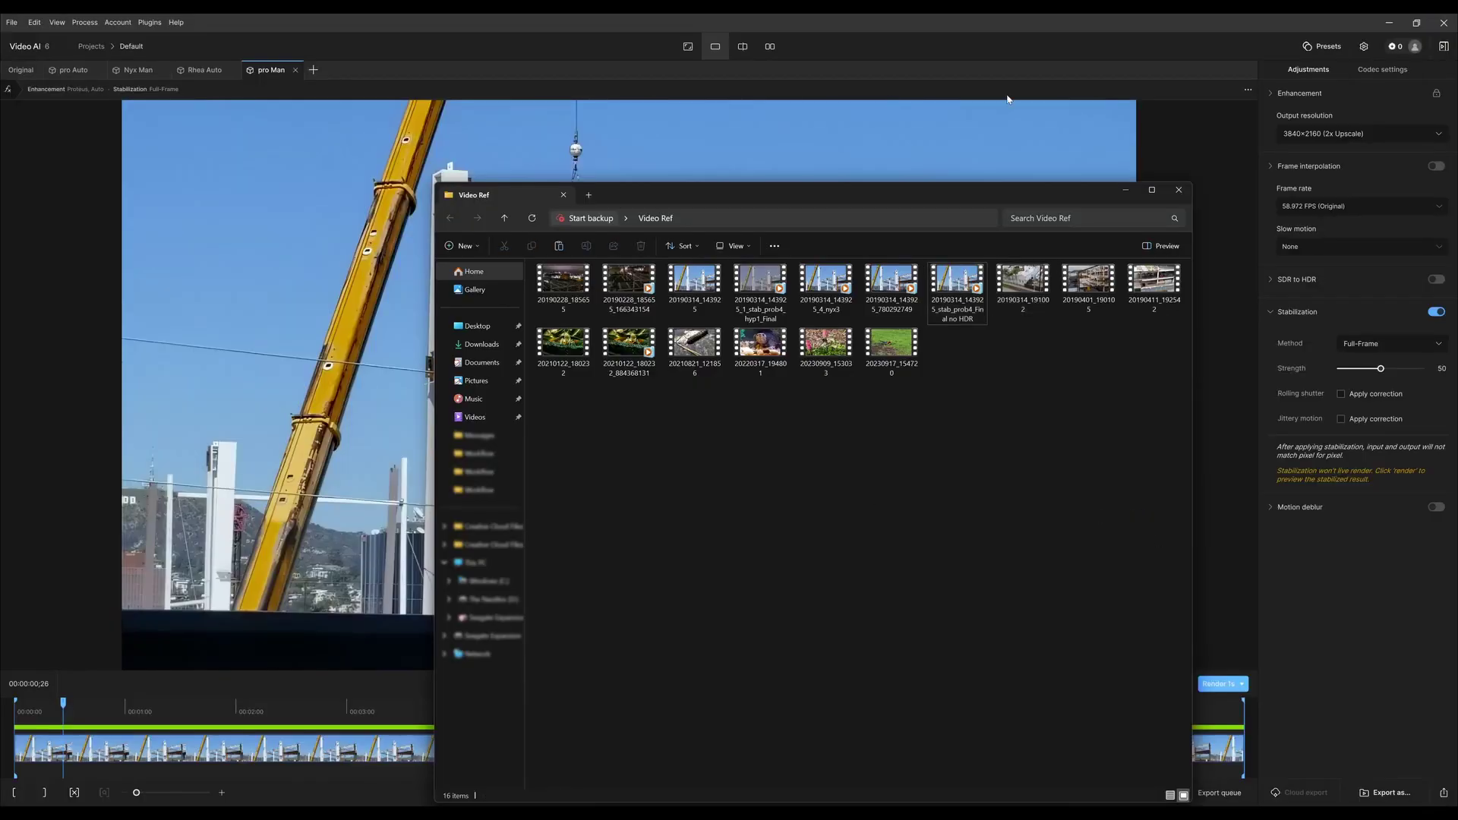
{"action": "left_click", "coordinate": [1134, 20]}
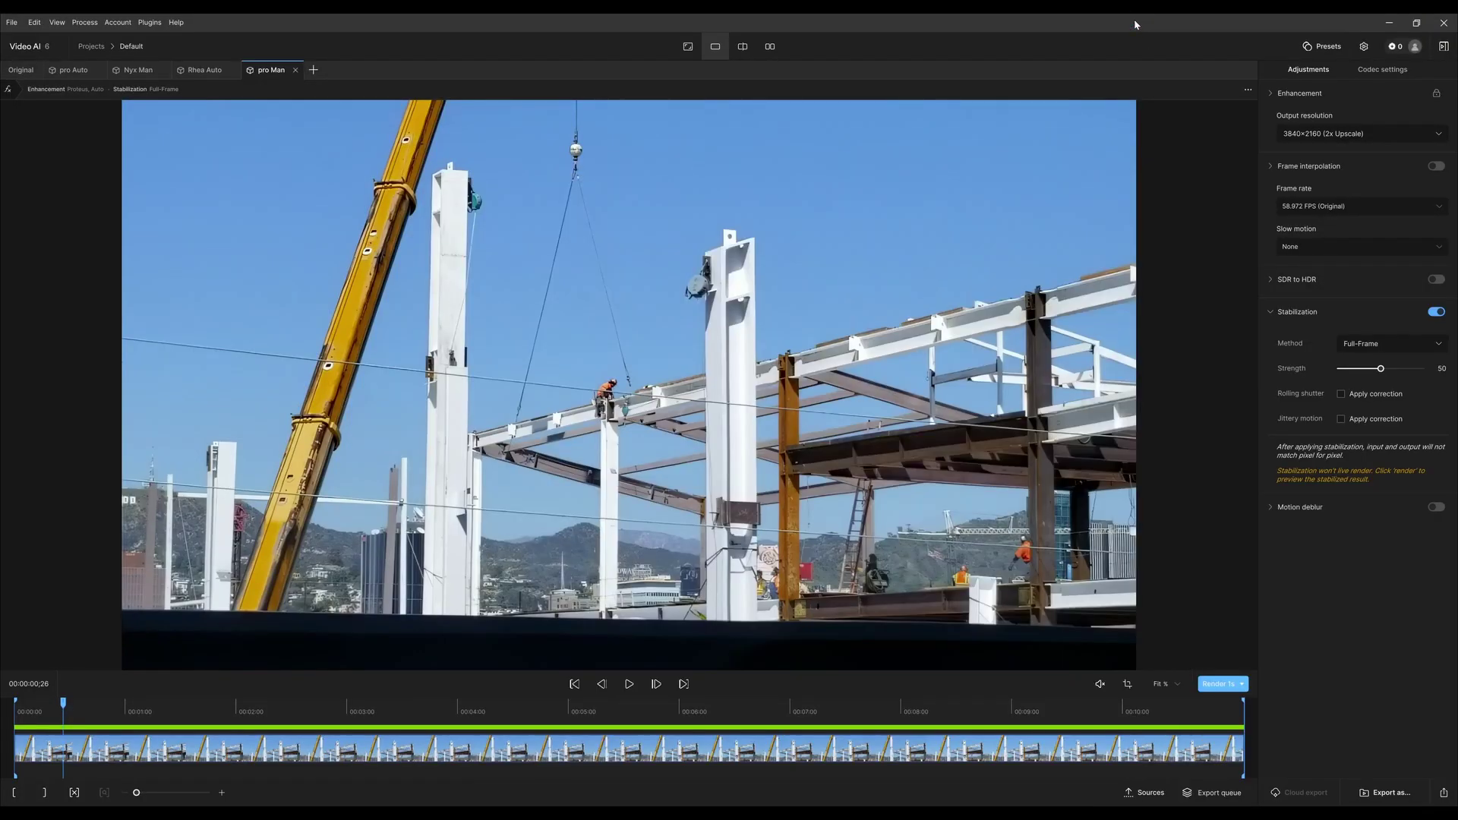